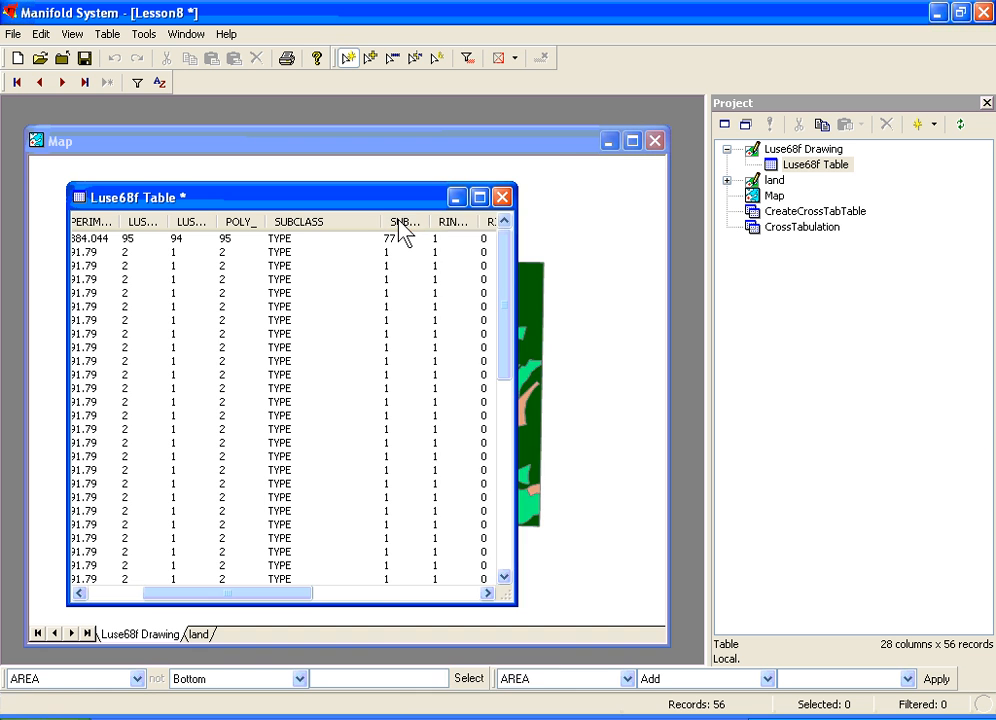
- Fit the widths of all columns in the Luse68f table to their contents
right_click(403, 230)
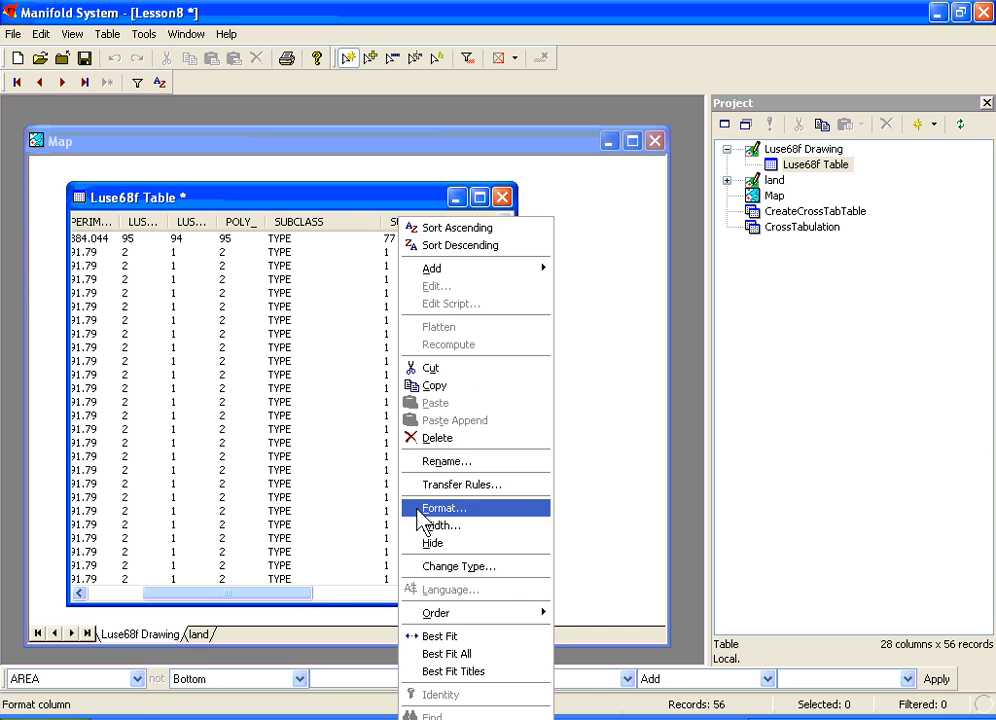
click(448, 660)
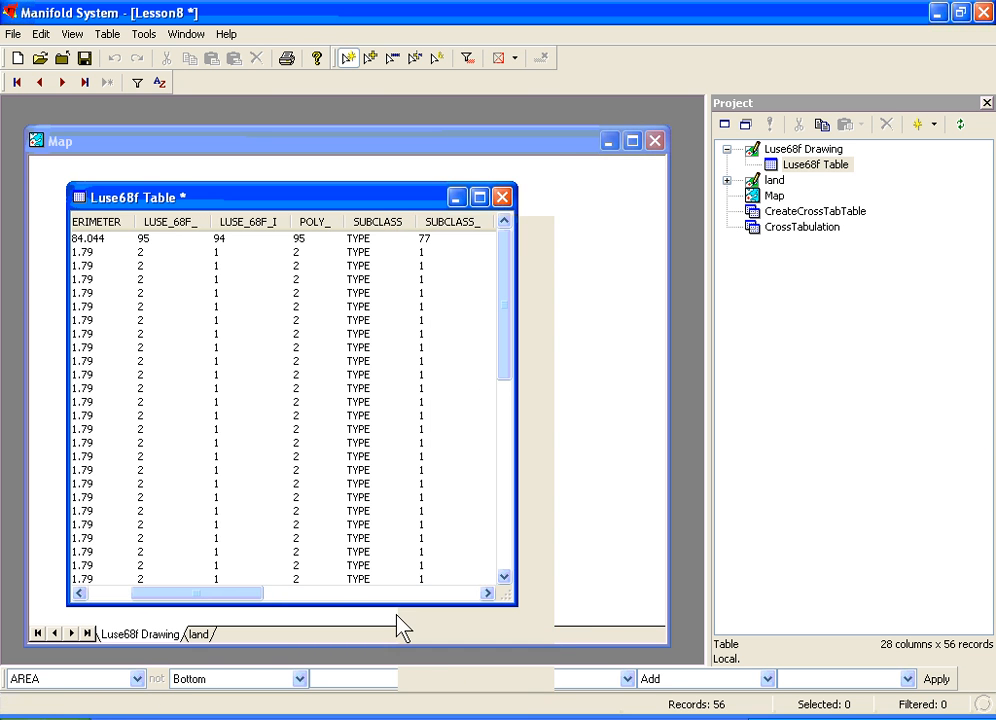
drag(262, 593, 482, 631)
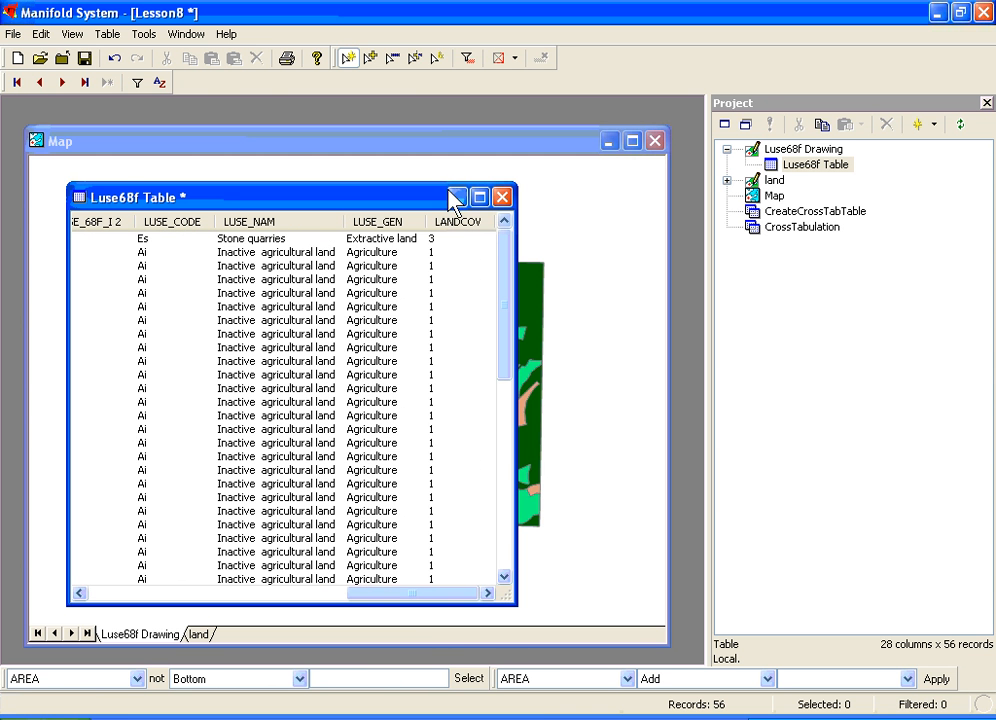
- Sort the Luse68f table by LANDCOV and change that column's type to Text (ANSI, variable-length)
click(459, 224)
right_click(458, 227)
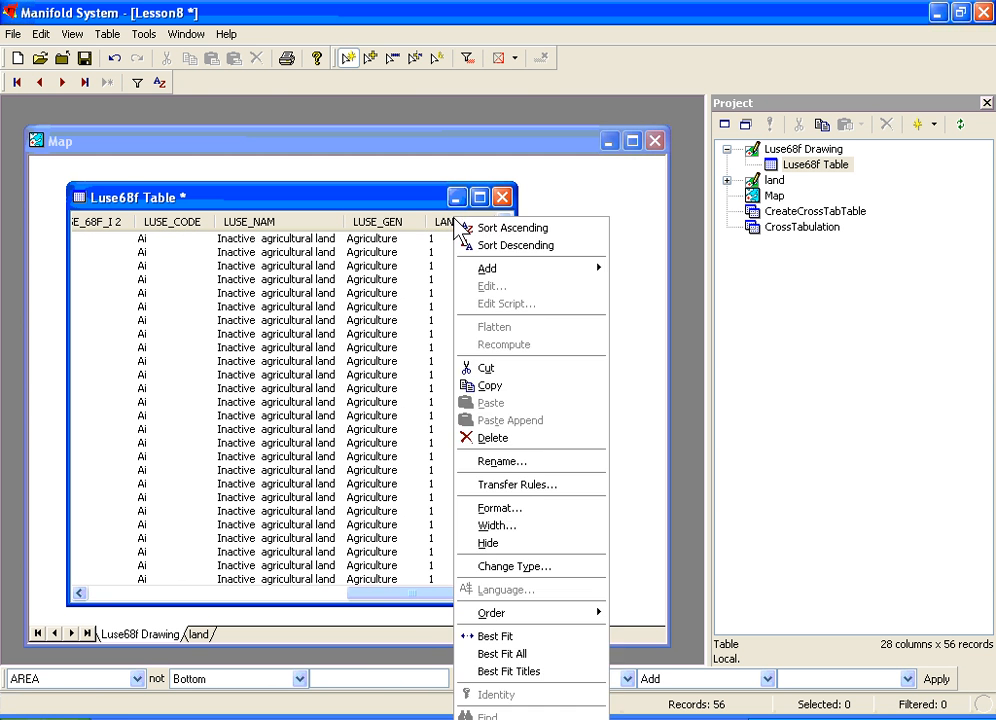
click(484, 567)
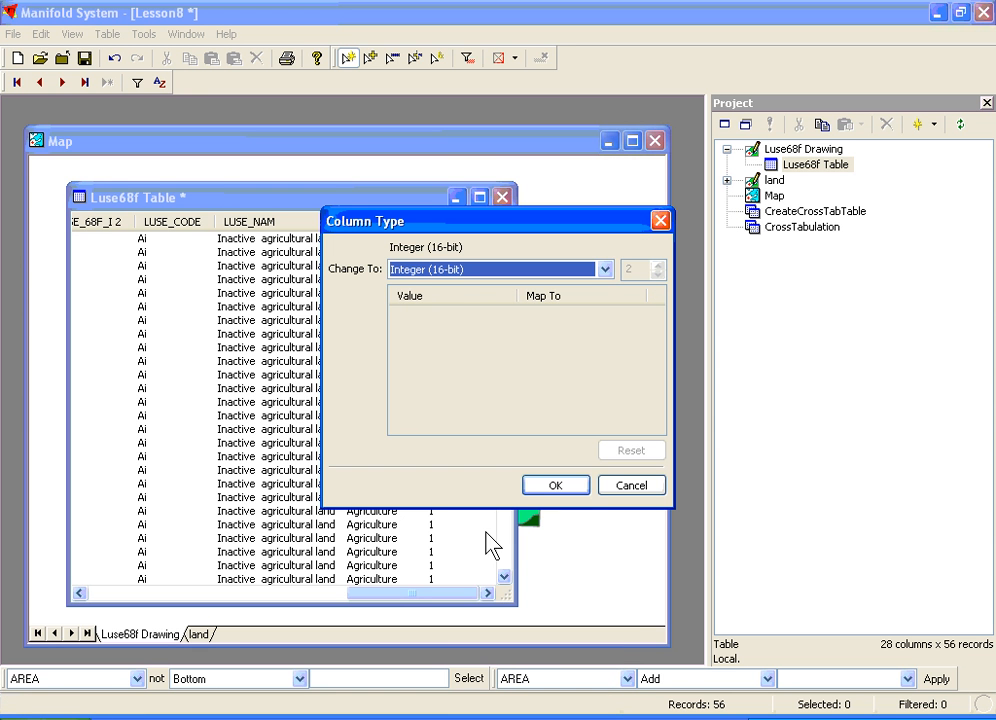
click(605, 269)
key(t)
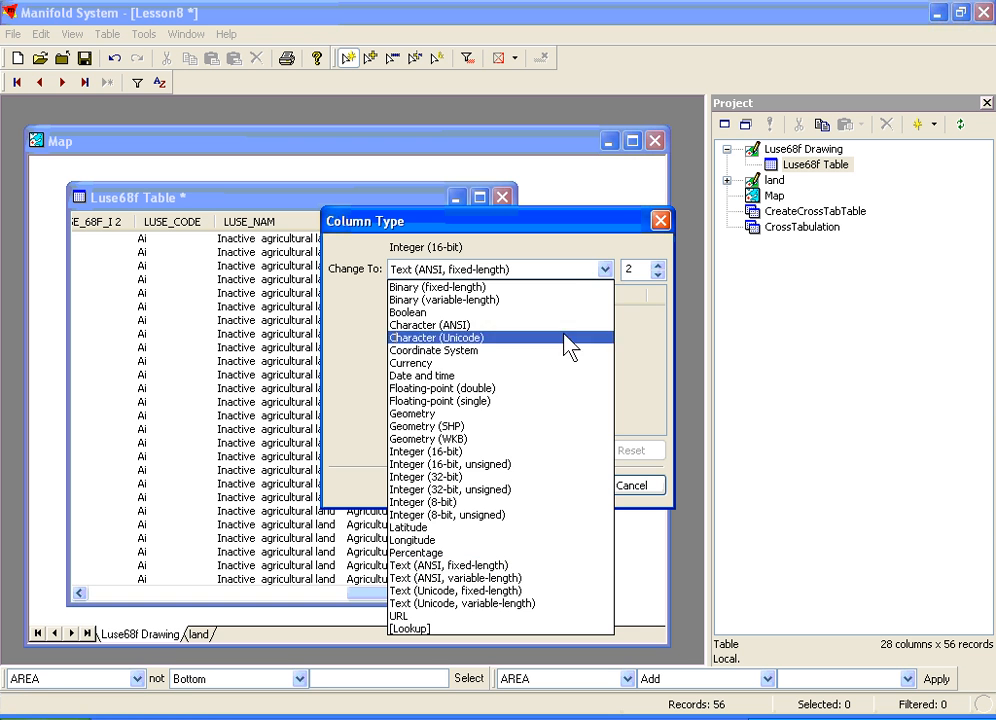
click(501, 579)
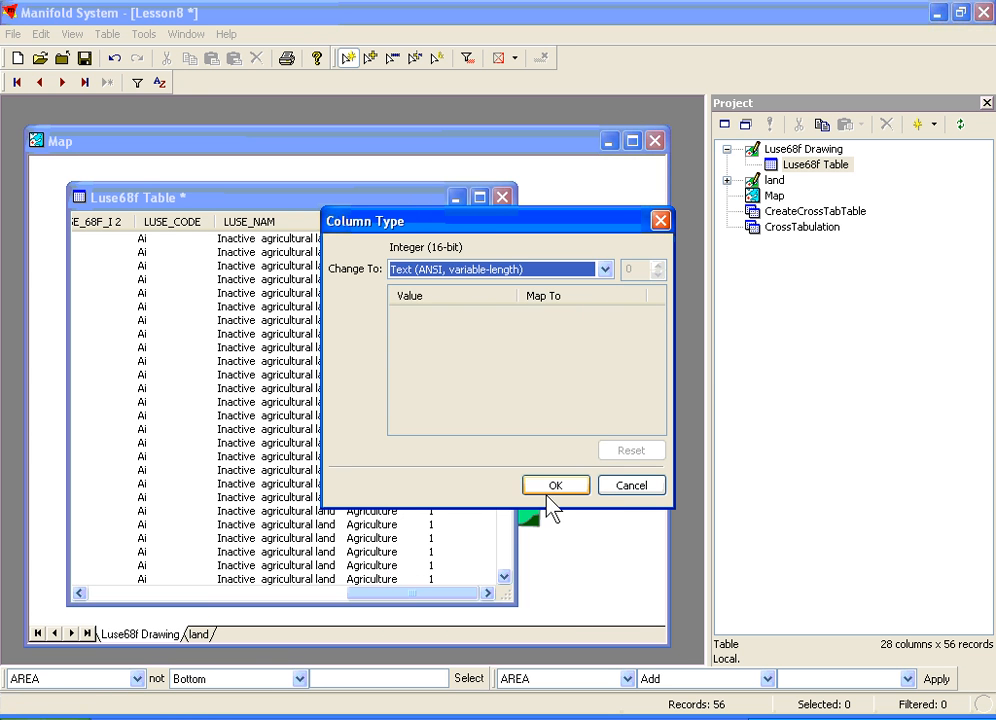
click(552, 485)
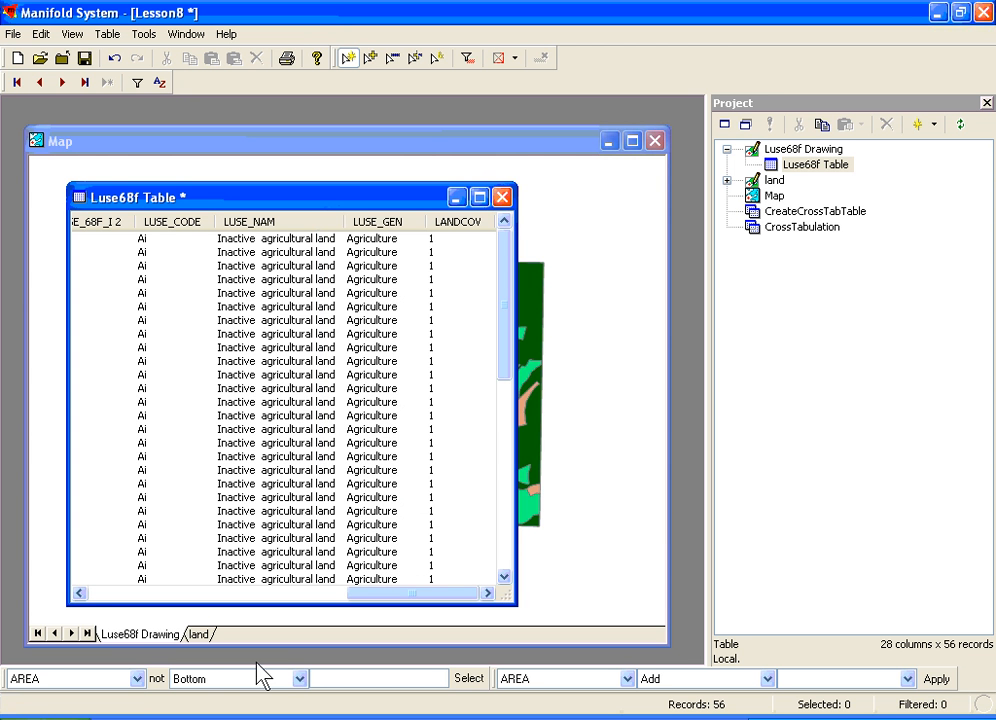
- Select the records in the Luse68f table whose LANDCOV is equal to 1
click(137, 679)
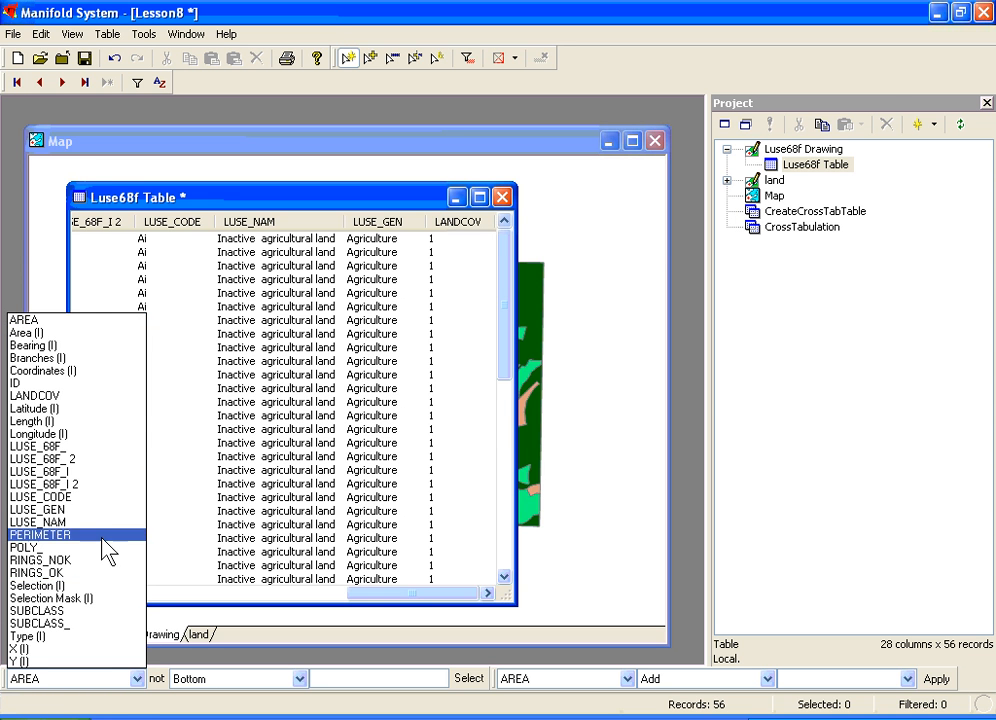
click(92, 396)
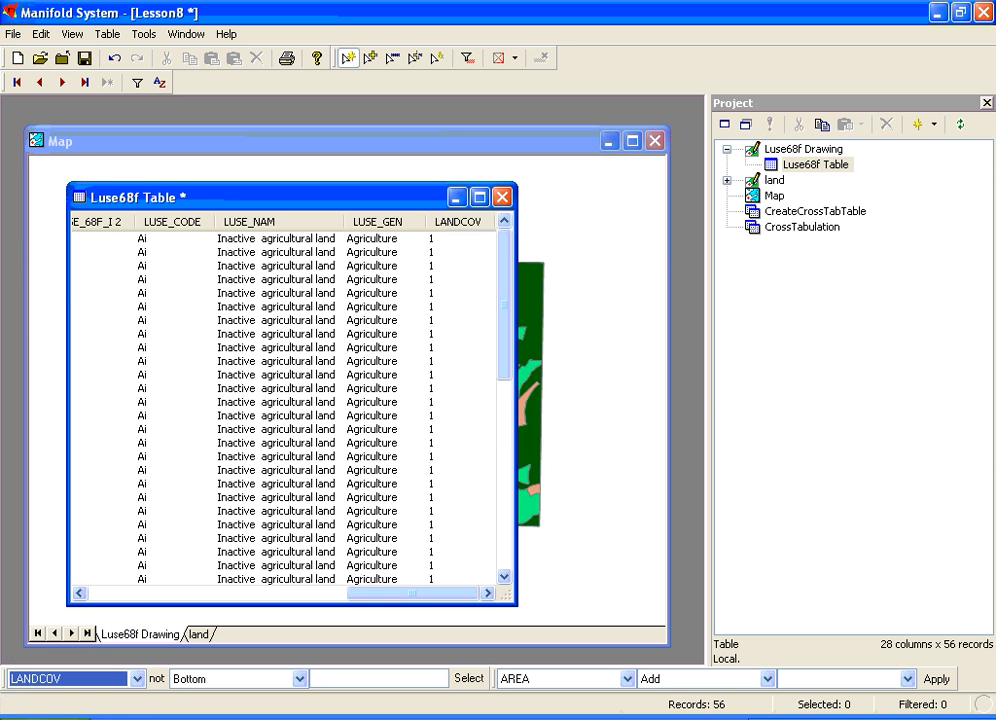
click(299, 679)
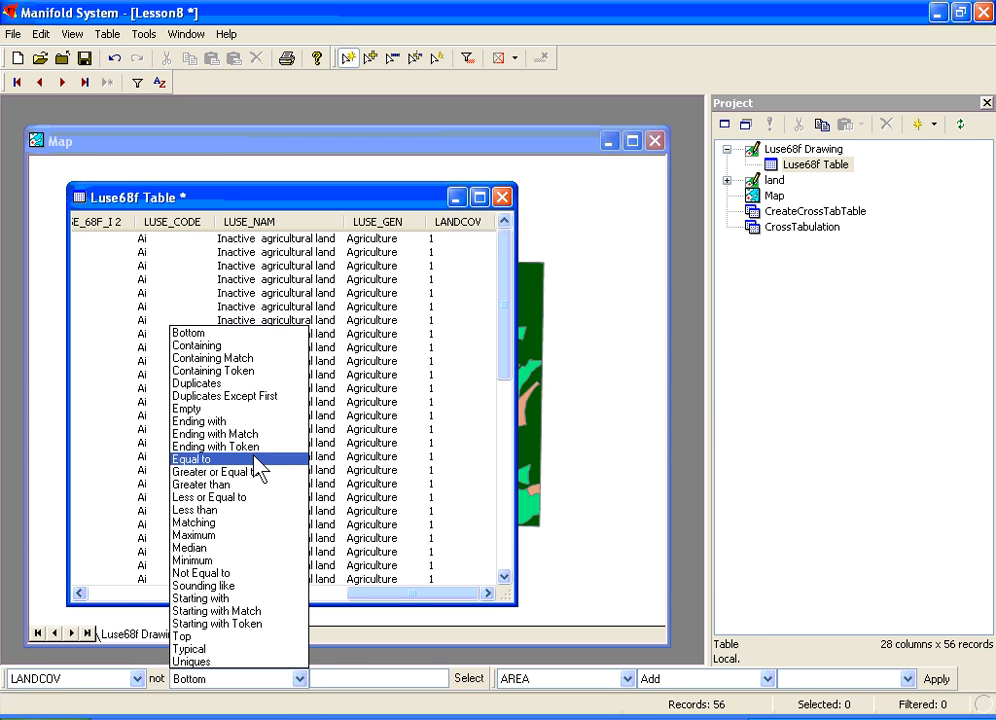
click(258, 459)
click(340, 678)
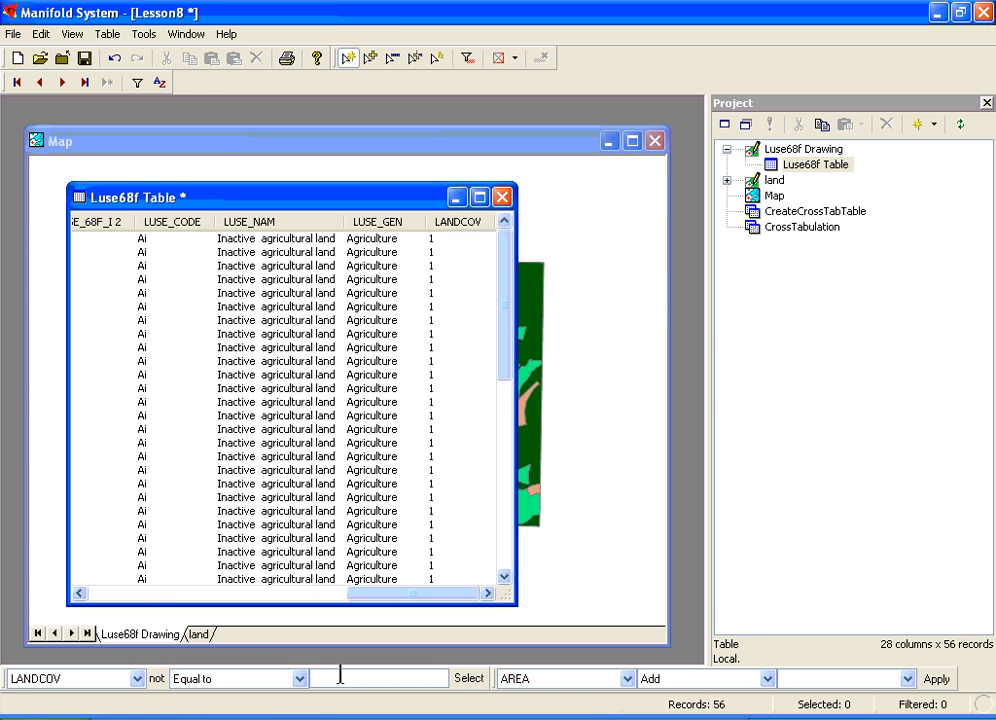
text(A)
drag(359, 679, 301, 674)
text(1)
click(465, 679)
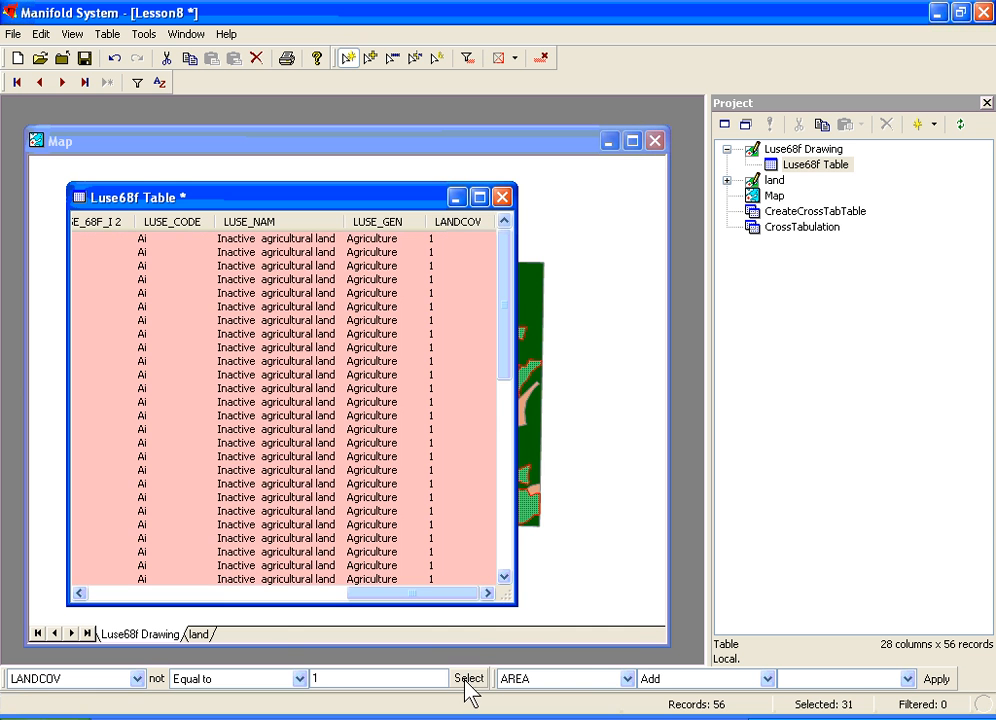
- Fill the LANDCOV field of the selected agriculture records with A
click(626, 679)
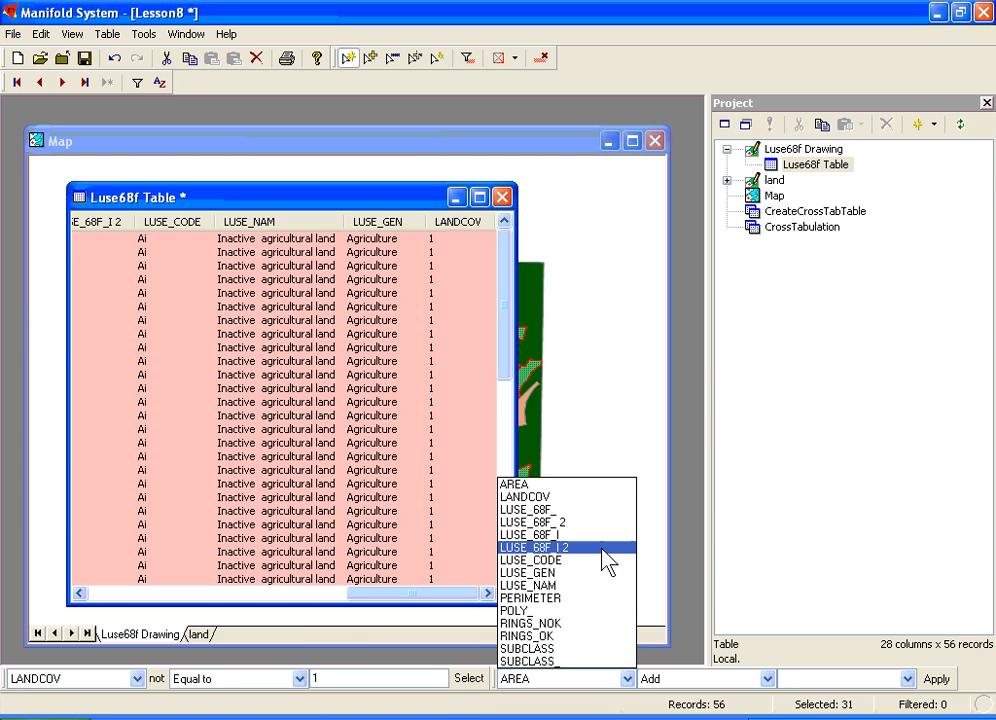
click(594, 498)
click(768, 679)
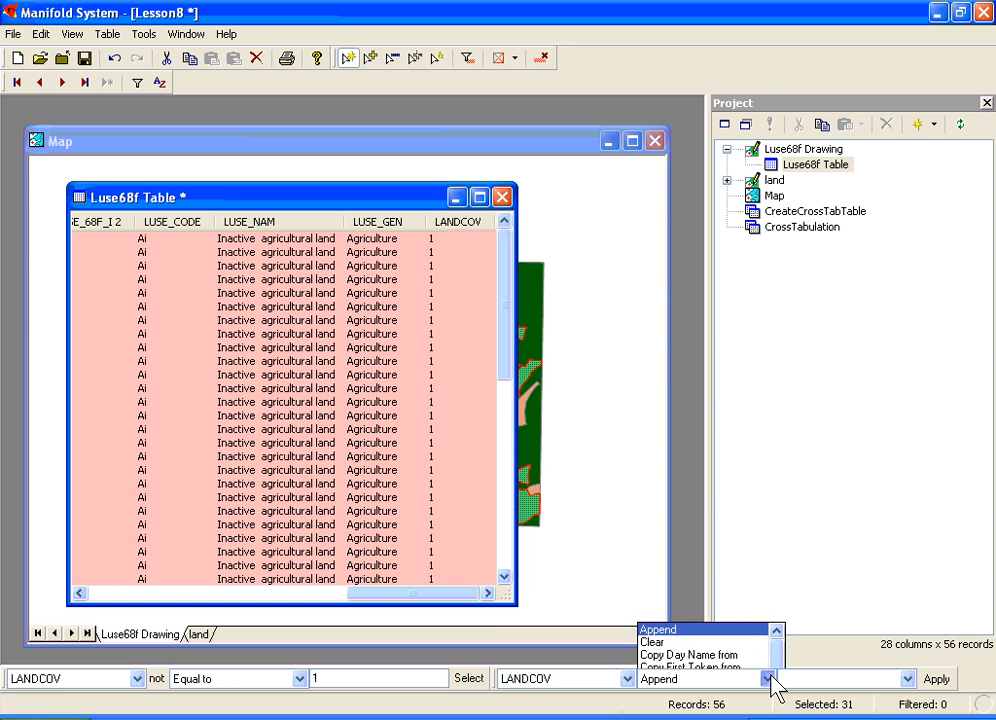
key(f)
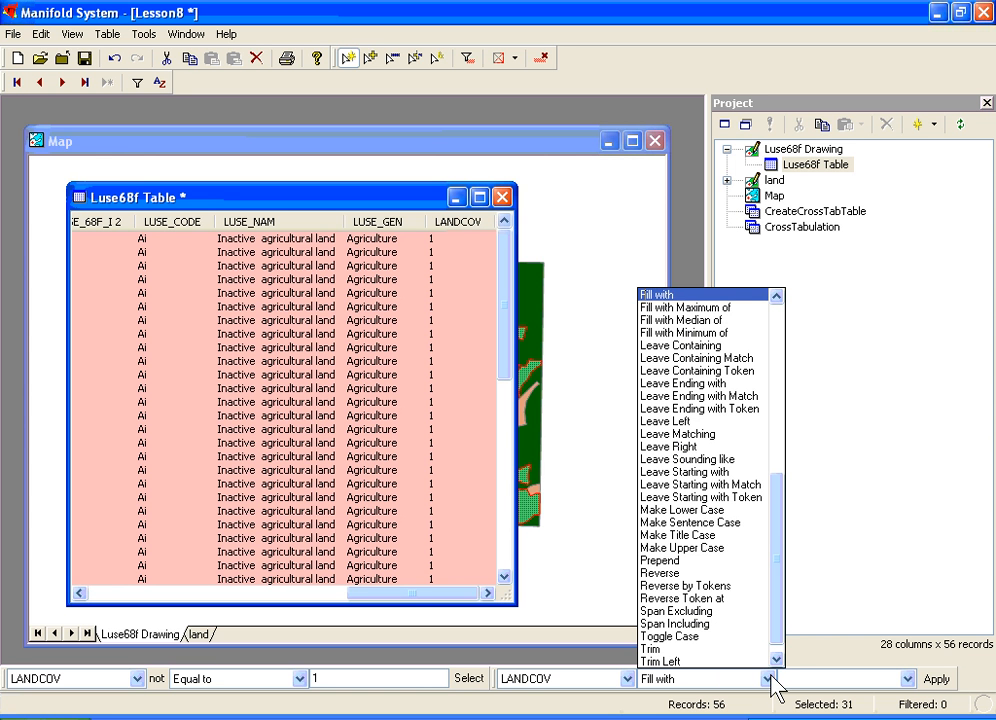
click(702, 295)
click(805, 678)
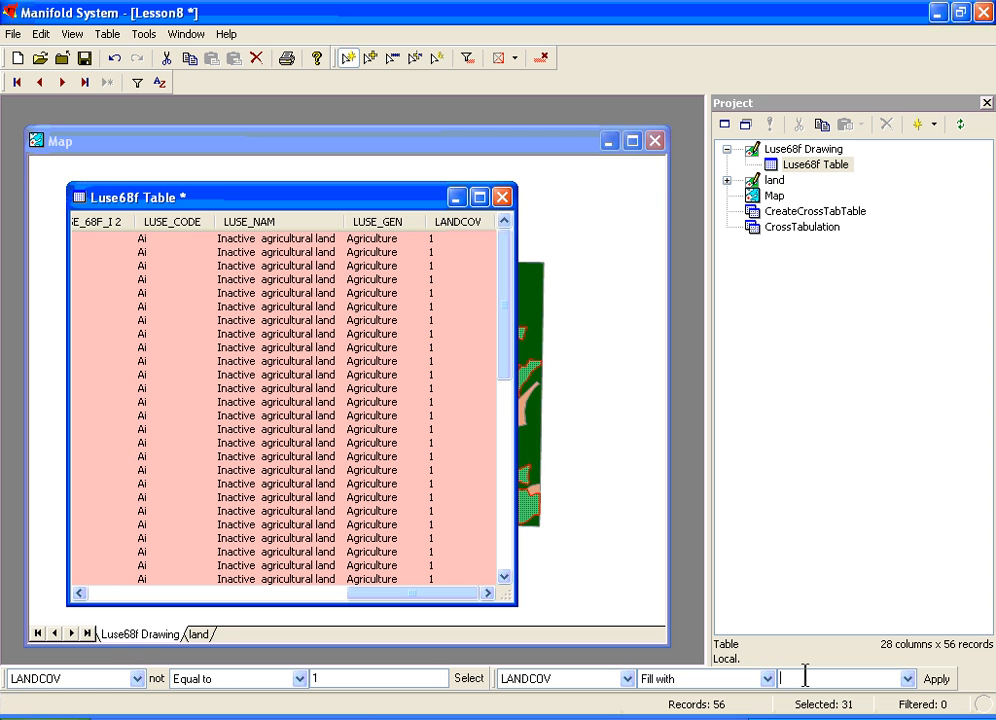
click(936, 680)
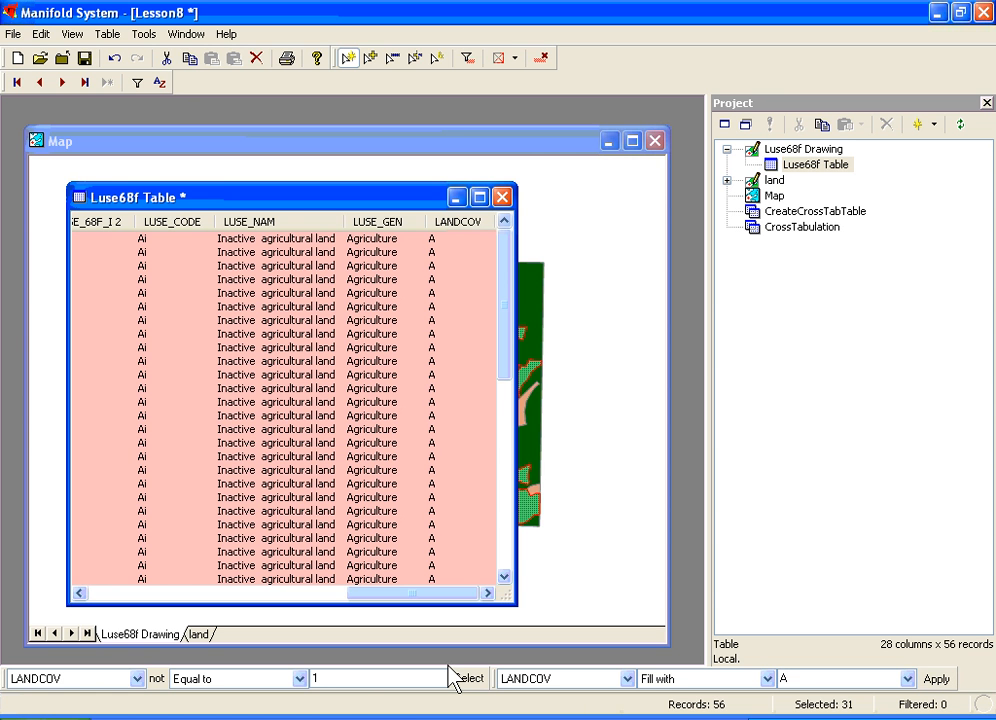
- Select the records with LANDCOV equal to 2 and fill their LANDCOV field with D
drag(360, 680, 286, 670)
text(2)
click(464, 686)
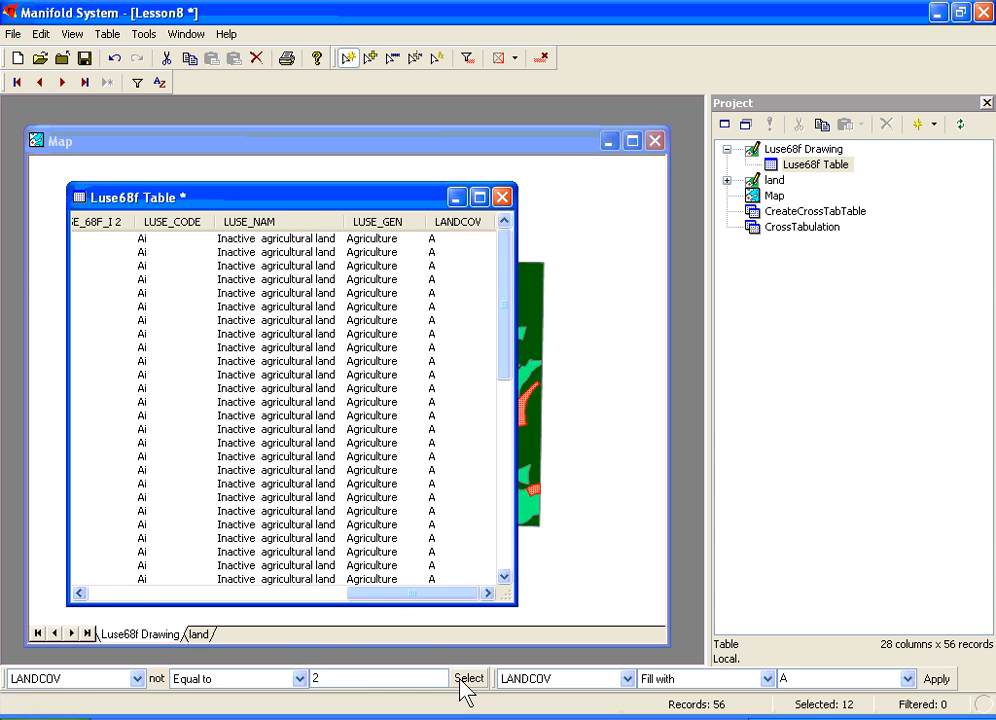
drag(507, 318, 503, 460)
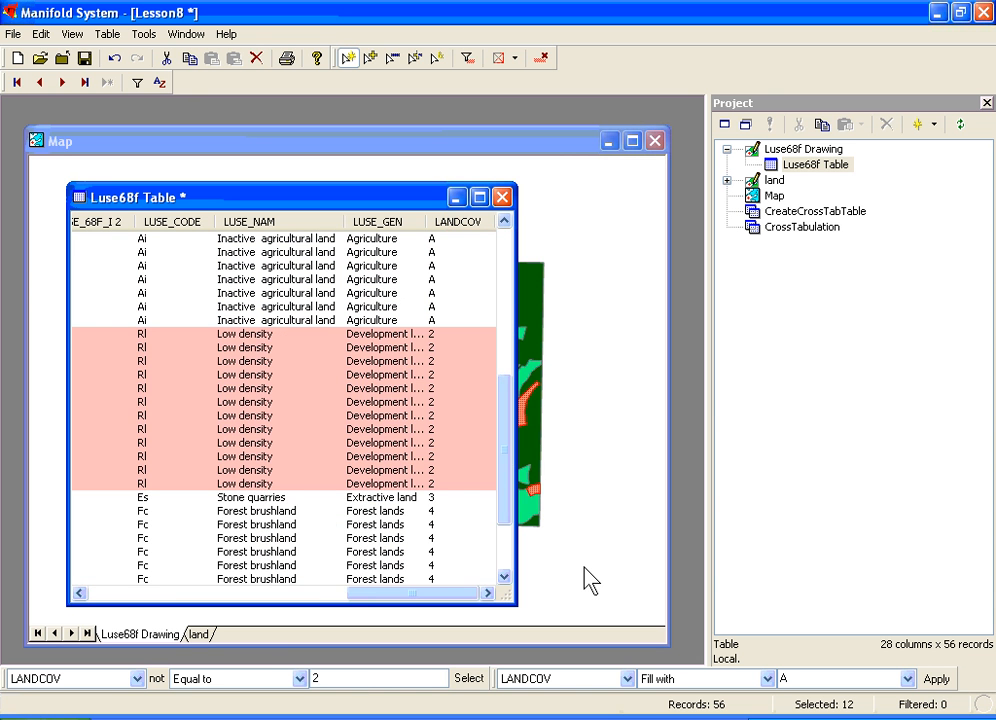
double_click(785, 678)
text(D)
click(922, 679)
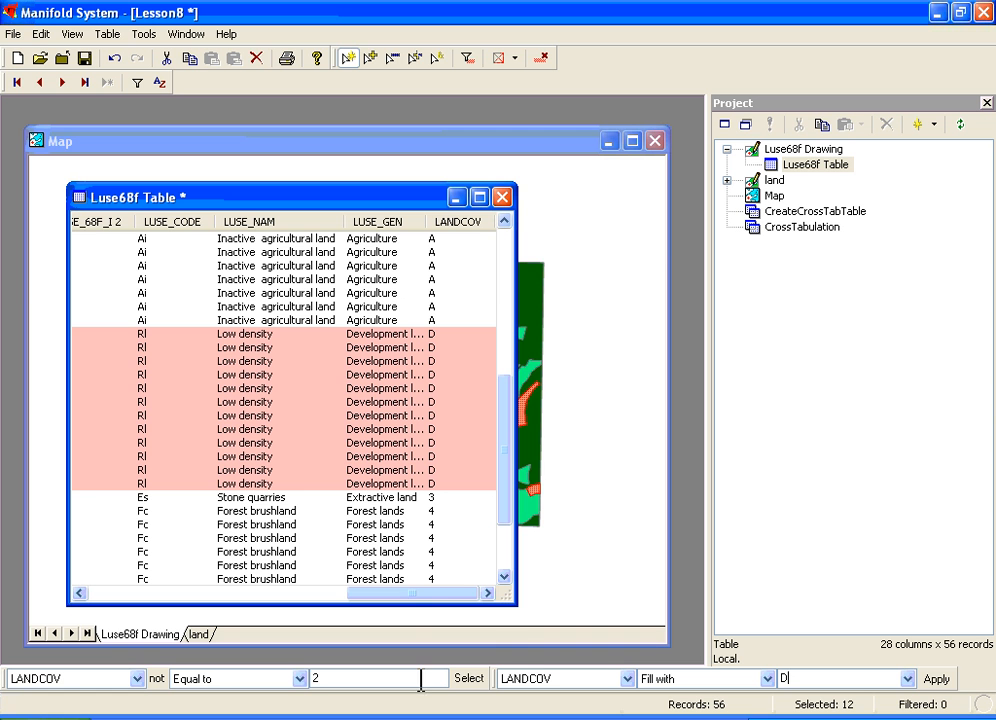
- Select the record with LANDCOV equal to 3 and fill its LANDCOV field with E
double_click(314, 679)
text(3)
click(468, 679)
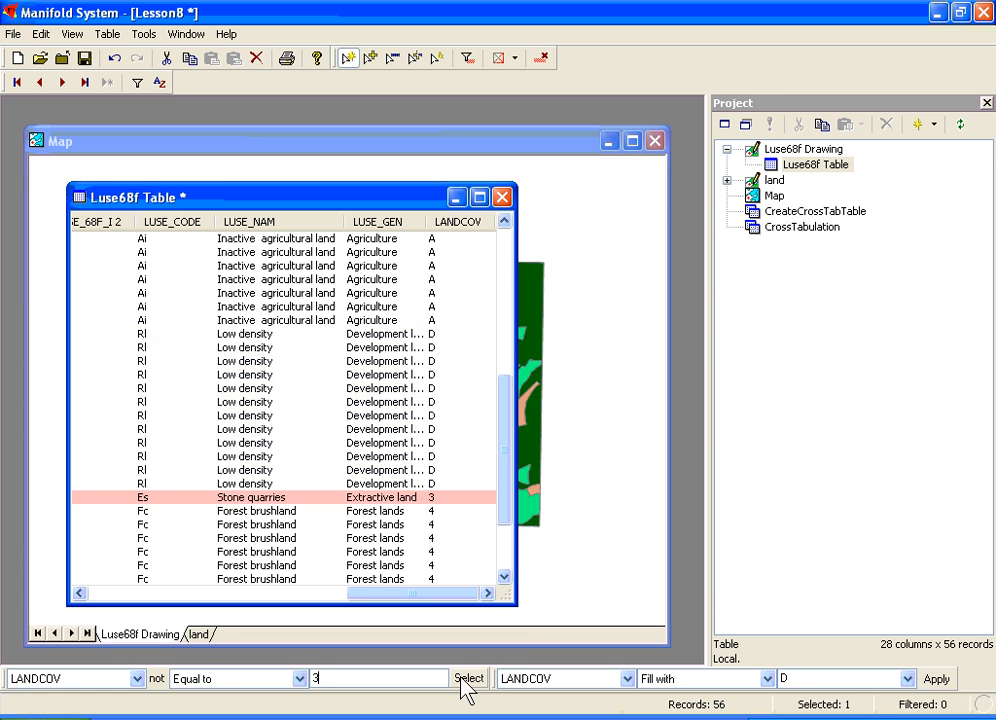
double_click(790, 679)
text(E)
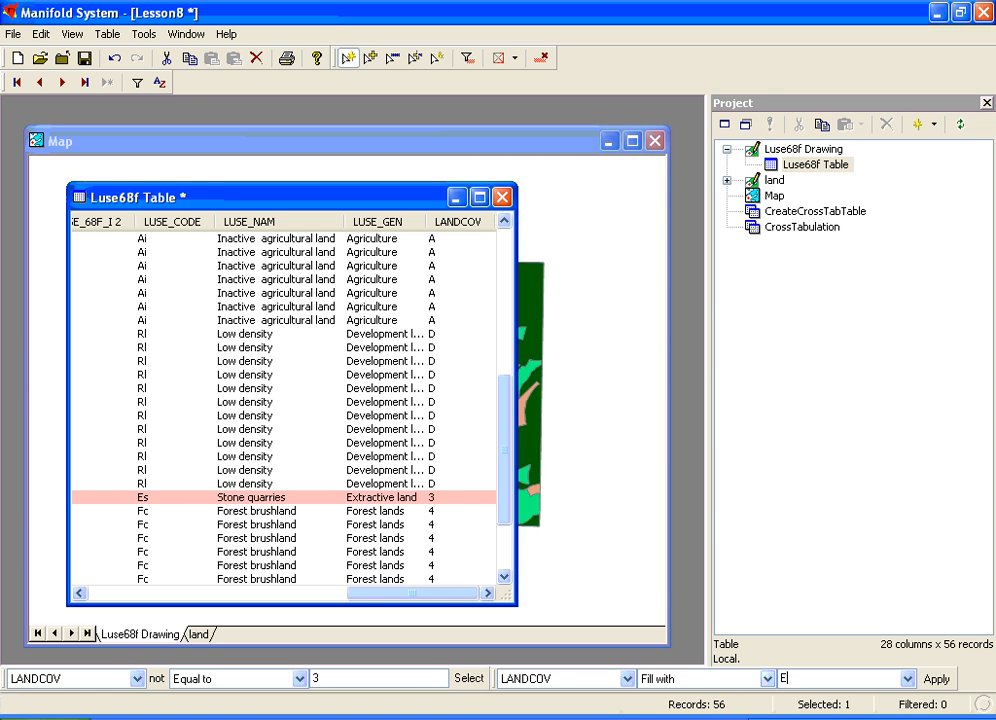
click(936, 680)
- Select the records with LANDCOV equal to 4 and fill their LANDCOV field with F
double_click(345, 678)
text(4)
click(471, 682)
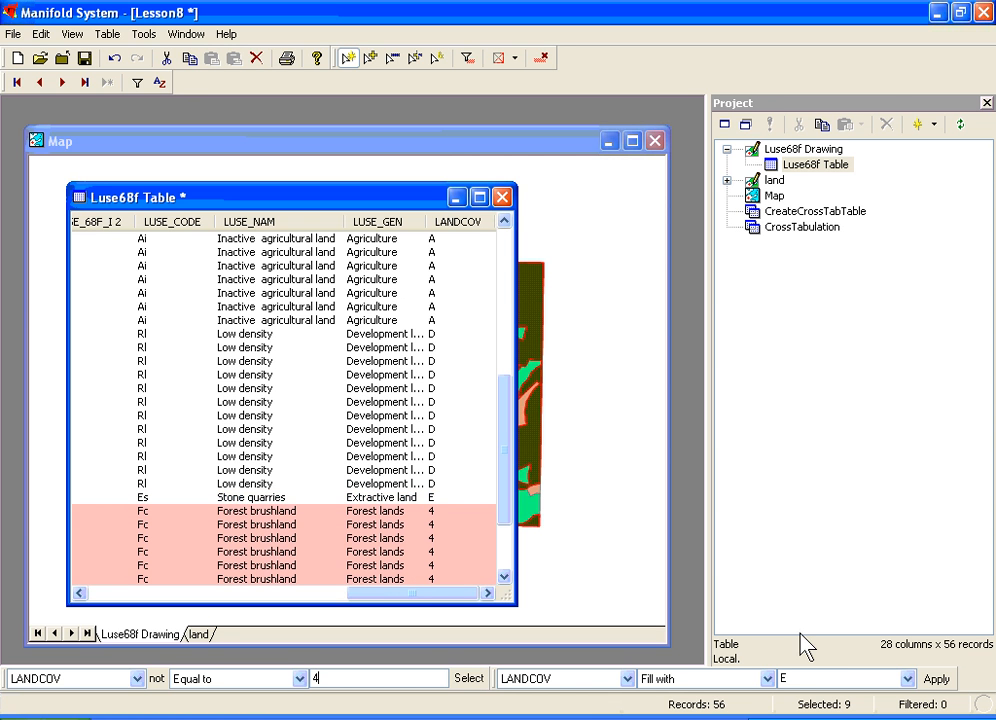
double_click(785, 678)
text(F)
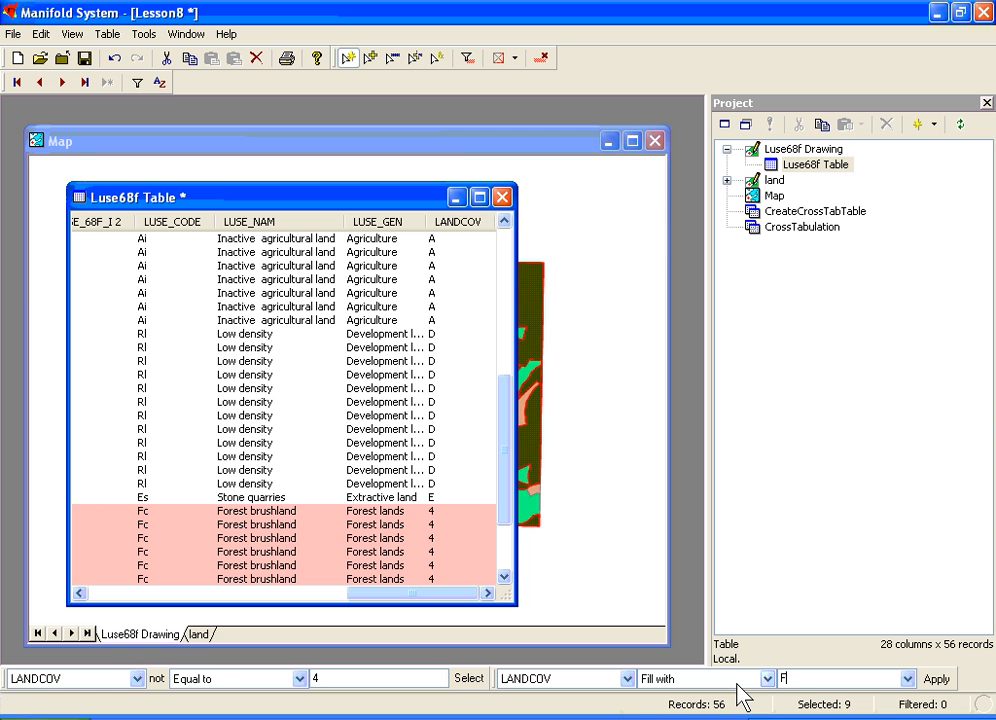
click(930, 680)
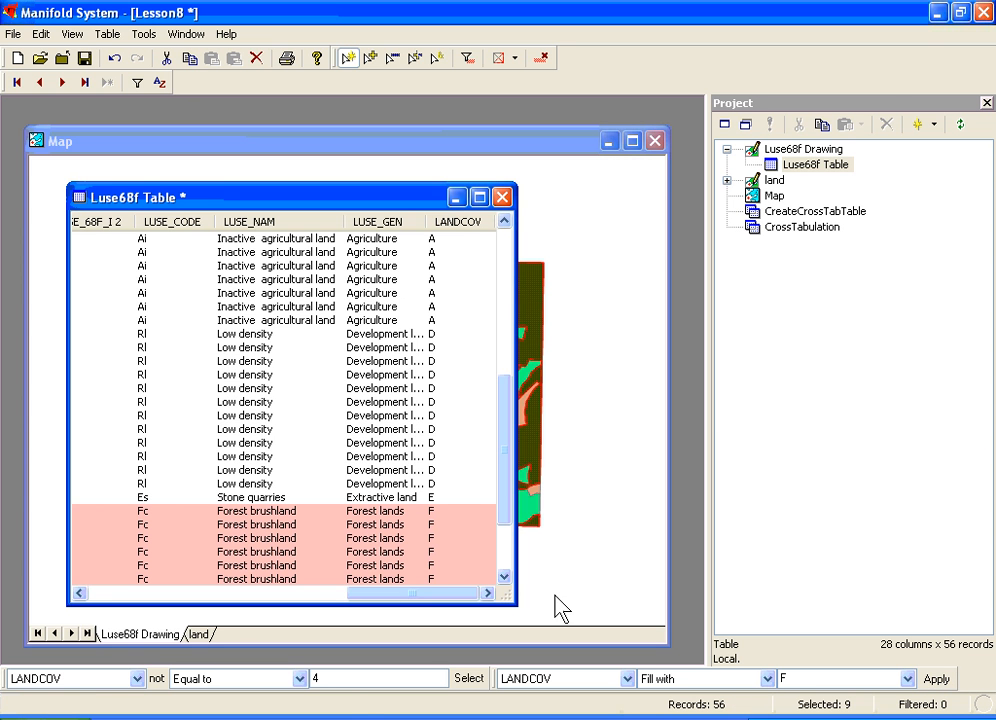
- Select the records with LANDCOV equal to 5, fill their LANDCOV field with W, and close the table
scroll(505, 577, down, 3)
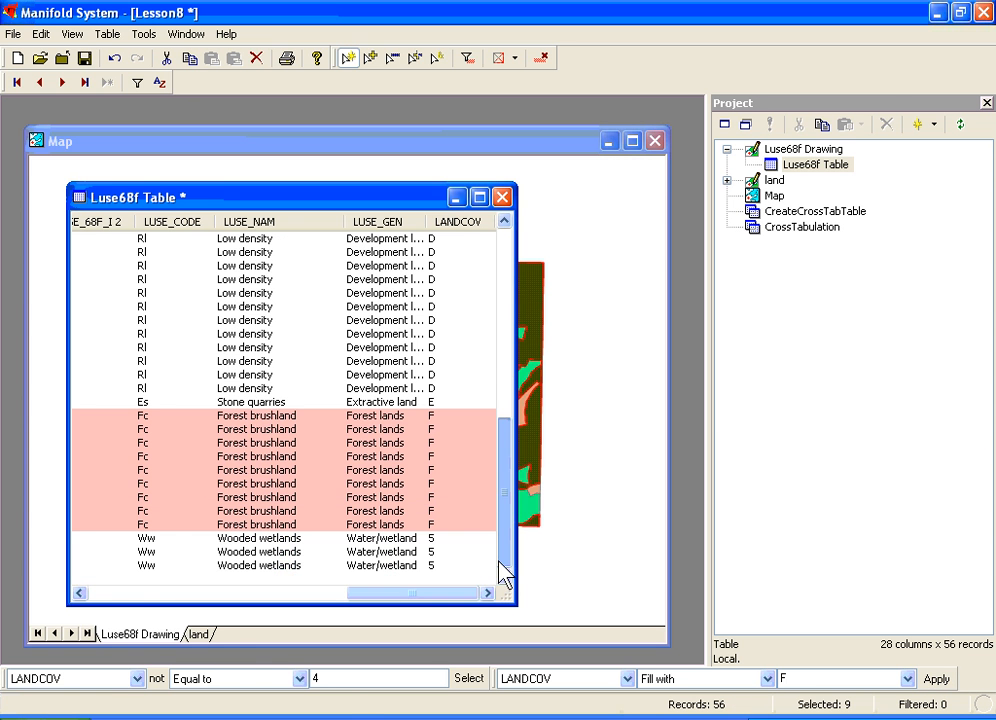
double_click(345, 680)
text(5)
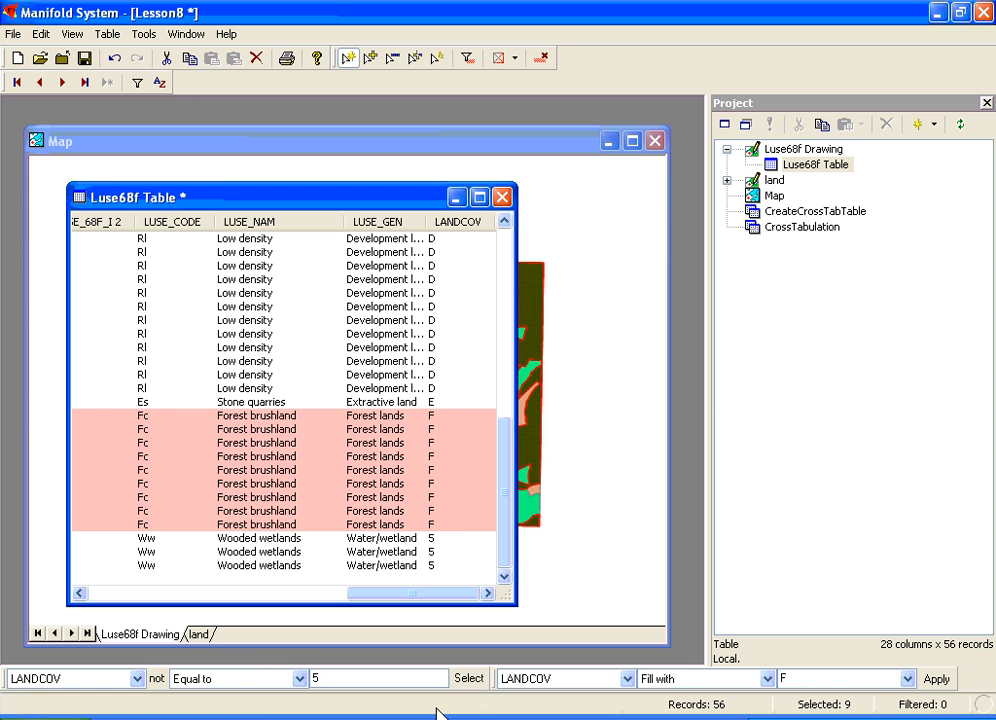
click(476, 682)
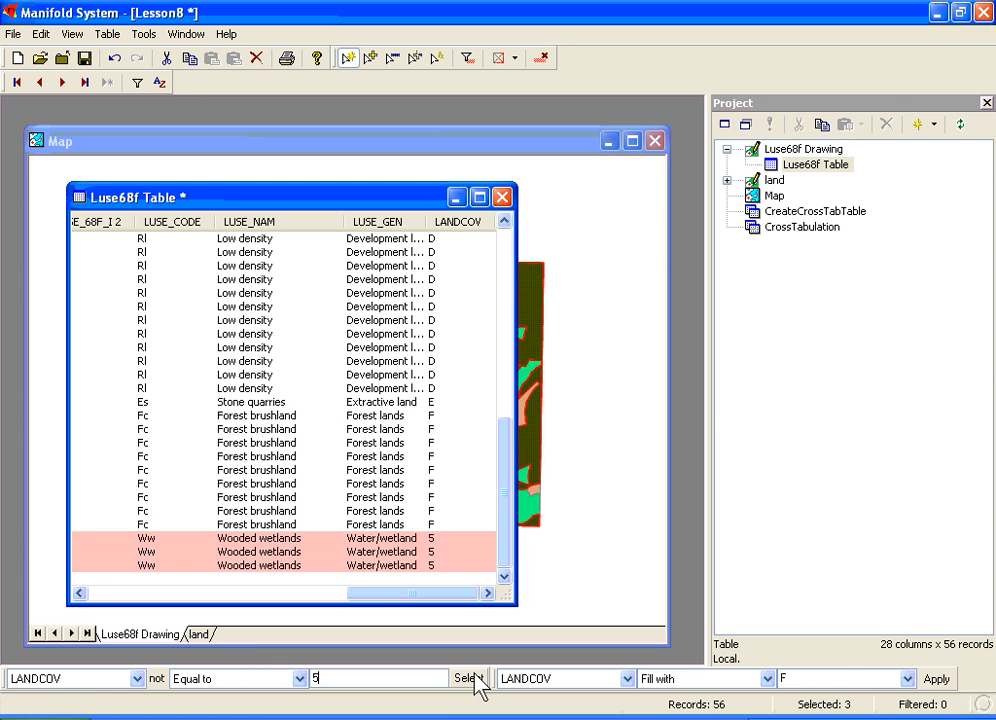
double_click(832, 678)
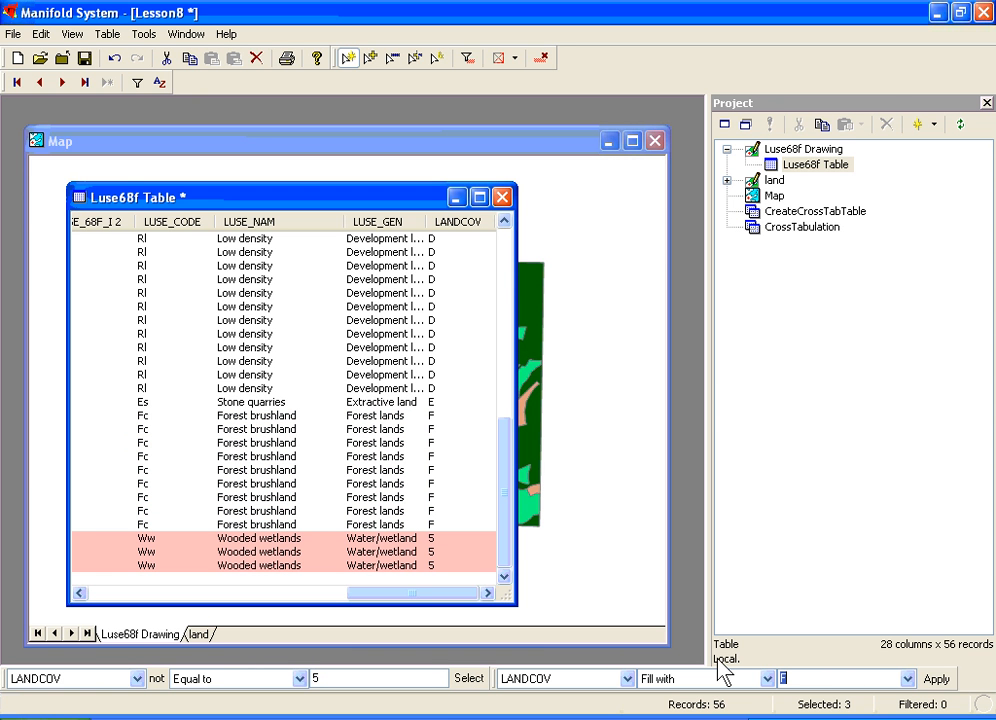
text(W)
click(935, 679)
click(503, 198)
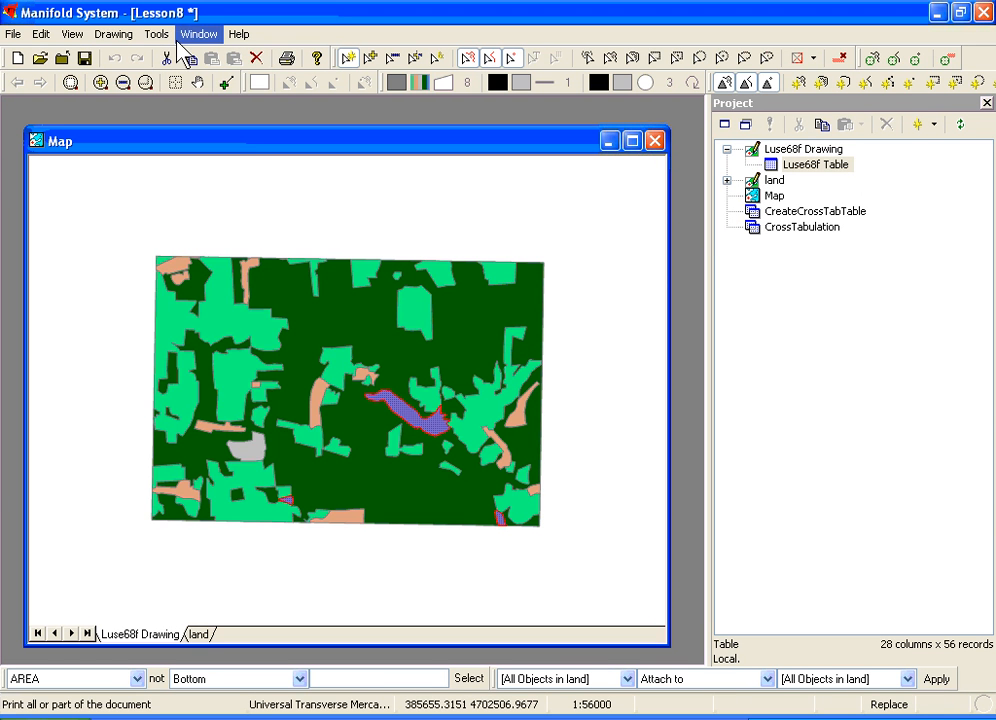
- Run a topology overlay with all objects in land as target, all objects in Luse68f Drawing as source, and the Intersect (areas - areas) method
click(126, 34)
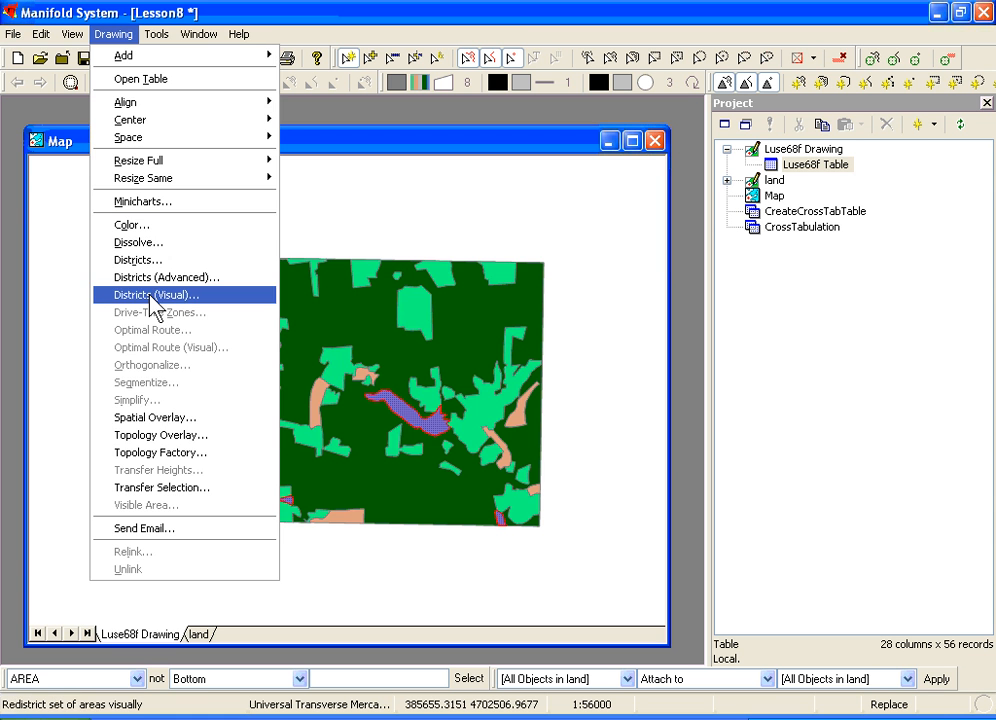
click(160, 437)
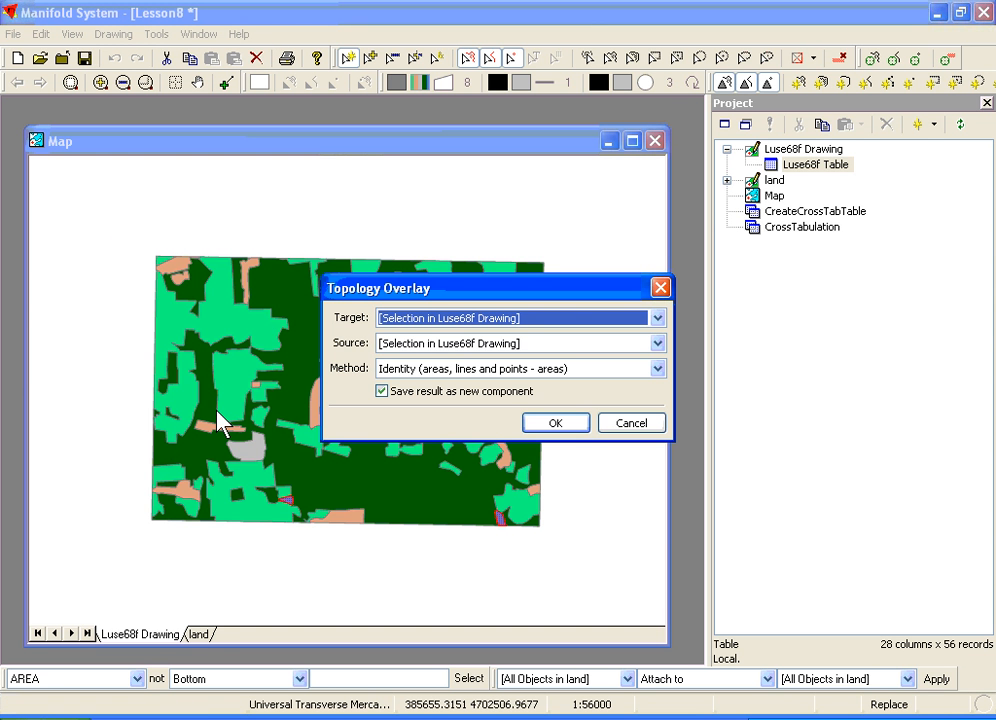
click(421, 345)
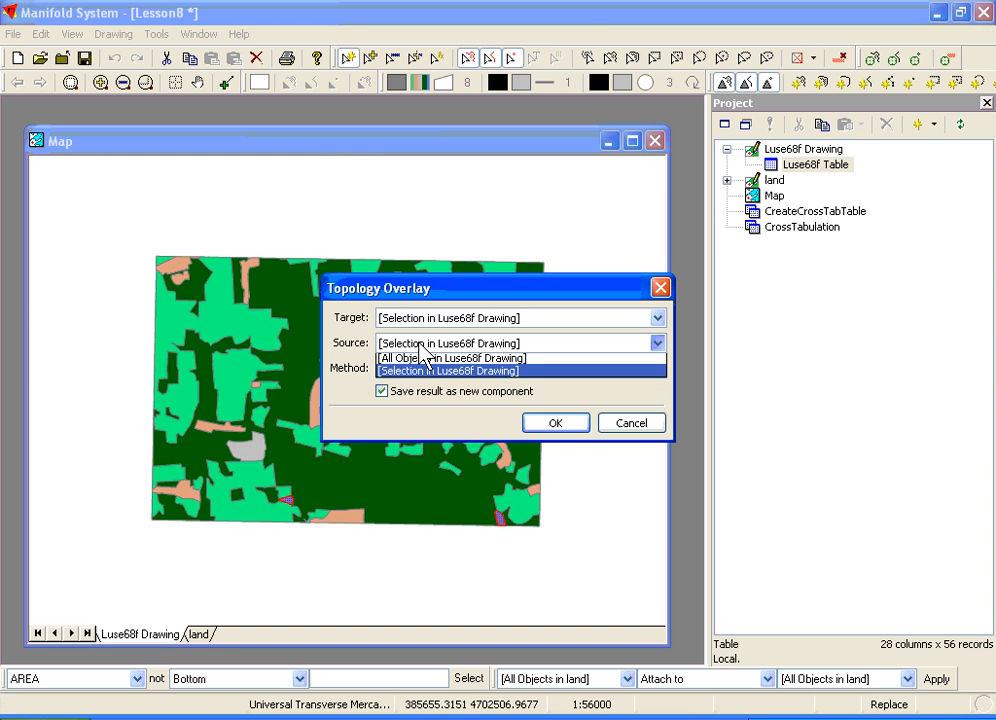
click(423, 361)
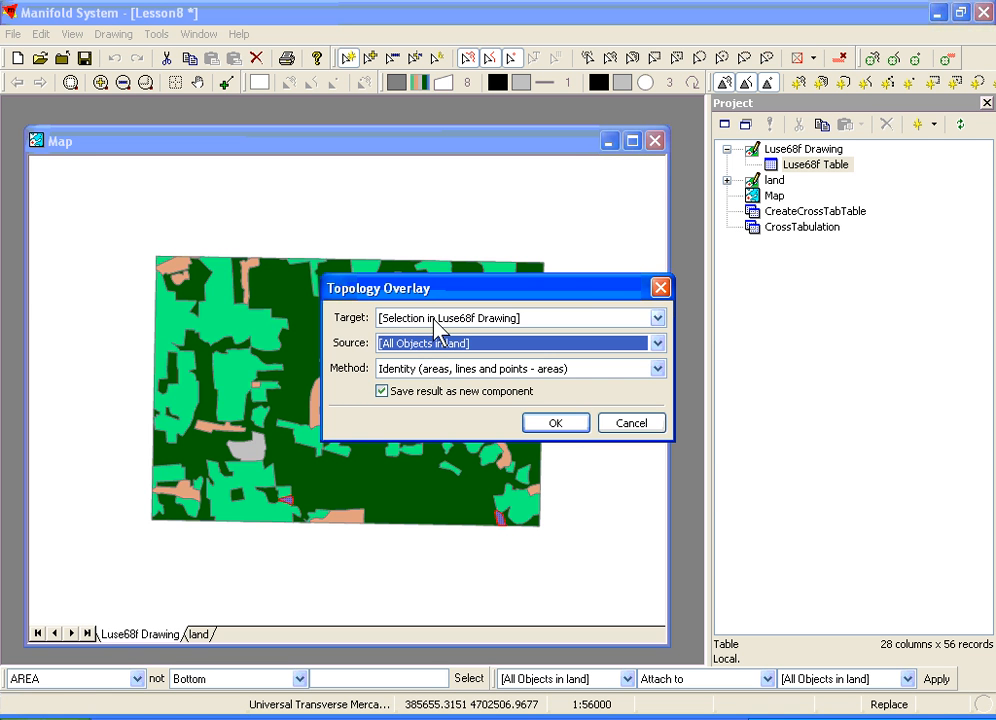
click(434, 319)
click(430, 337)
click(435, 344)
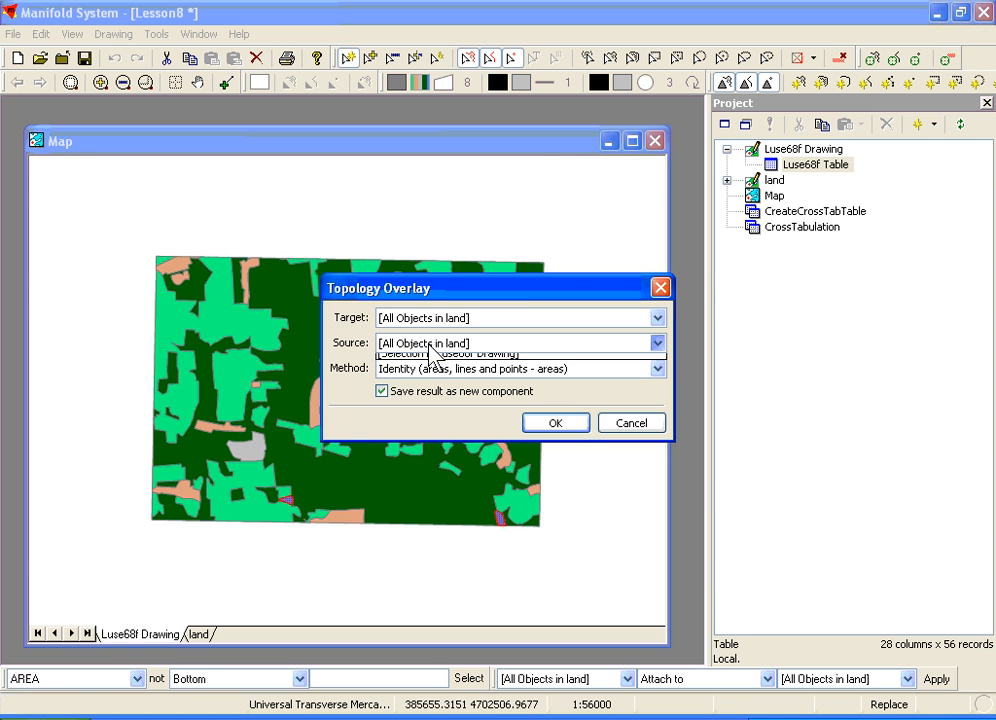
click(426, 373)
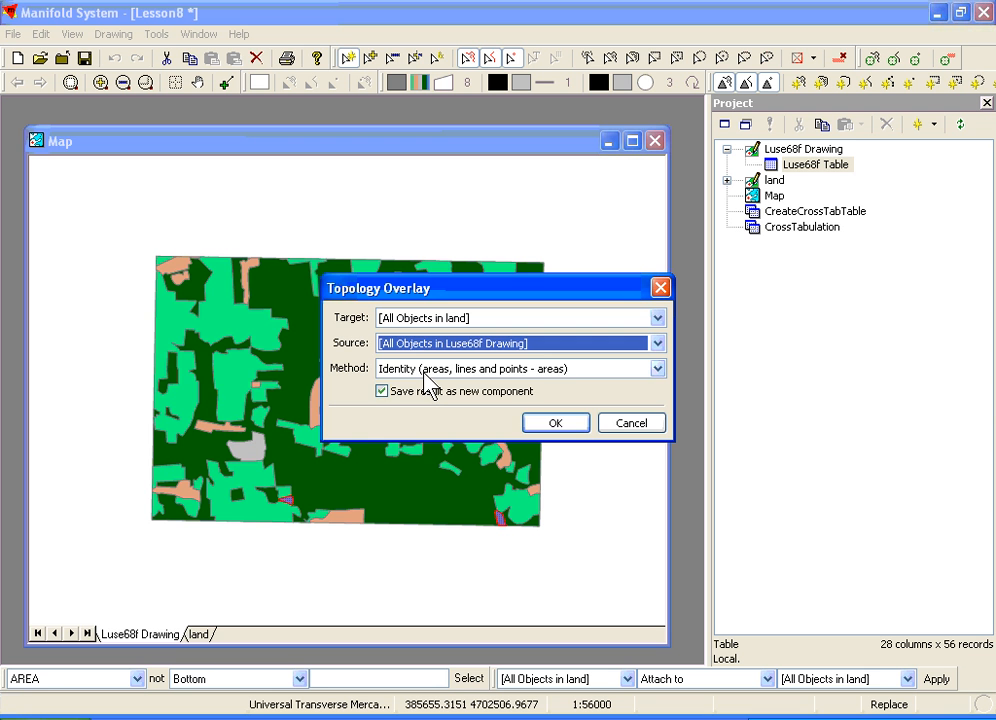
click(427, 375)
click(423, 399)
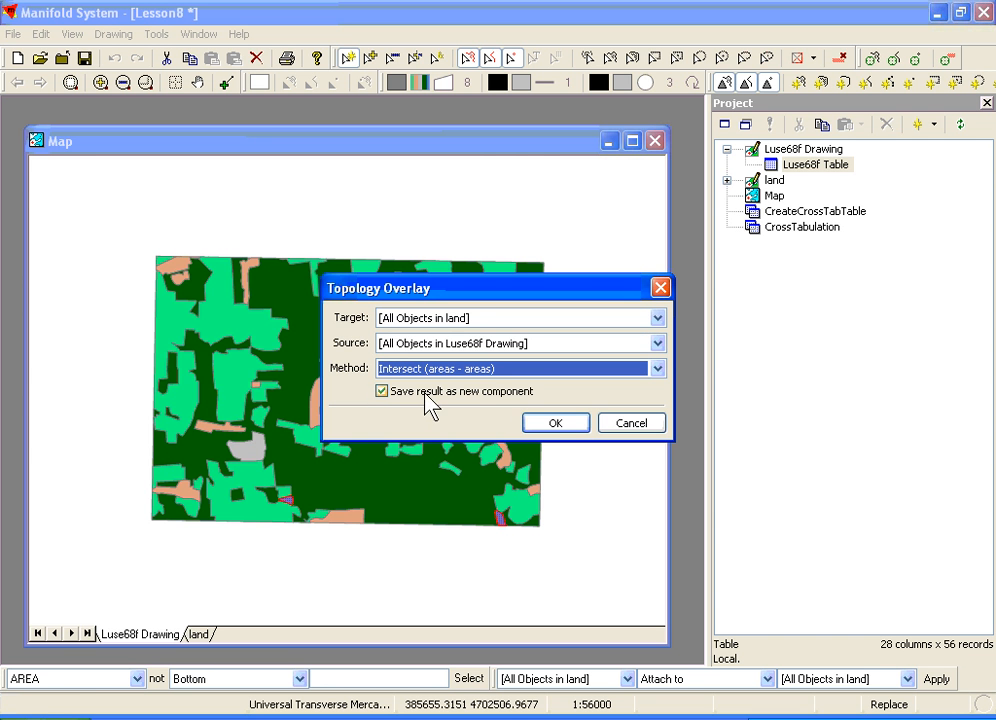
click(555, 424)
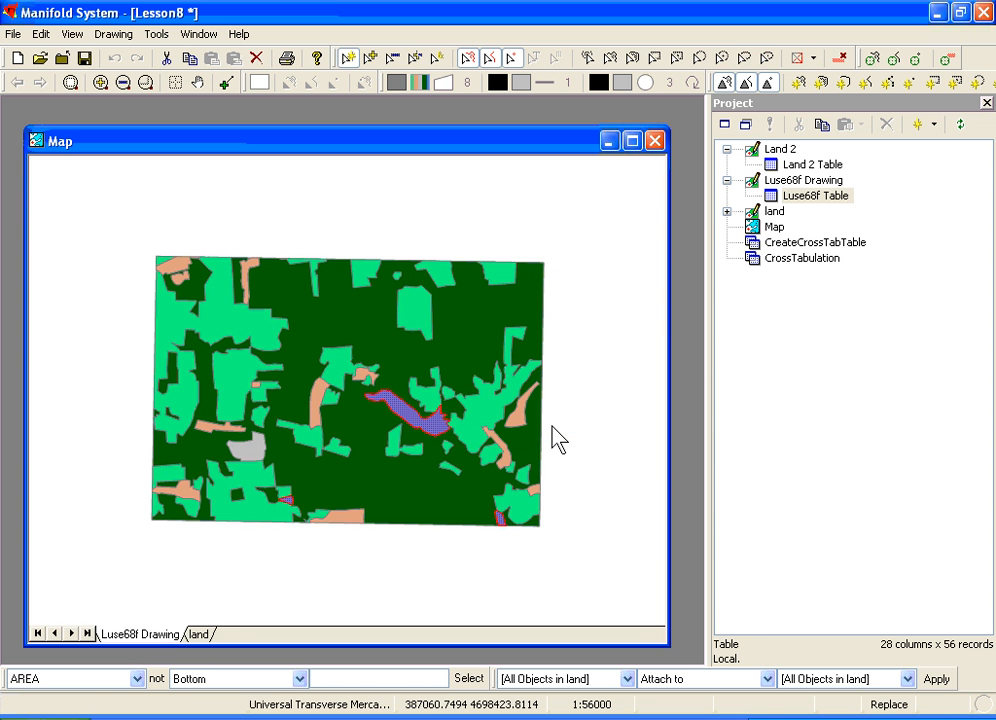
- Rename the Land 2 drawing as LandCompare, adjusting the names of dependent components
click(755, 151)
right_click(753, 147)
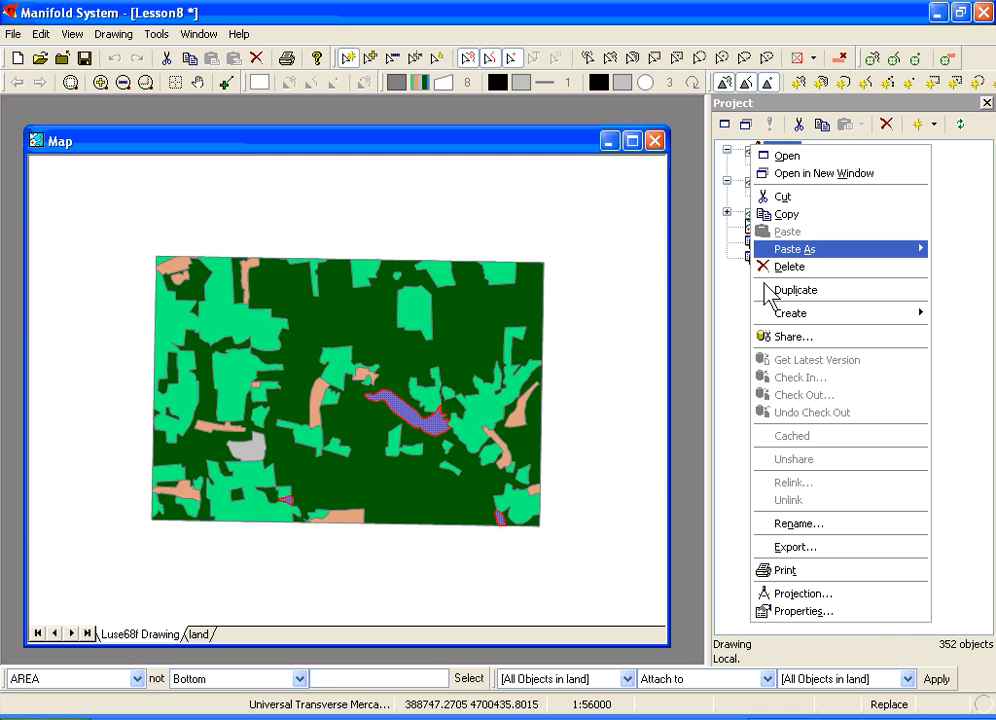
click(787, 526)
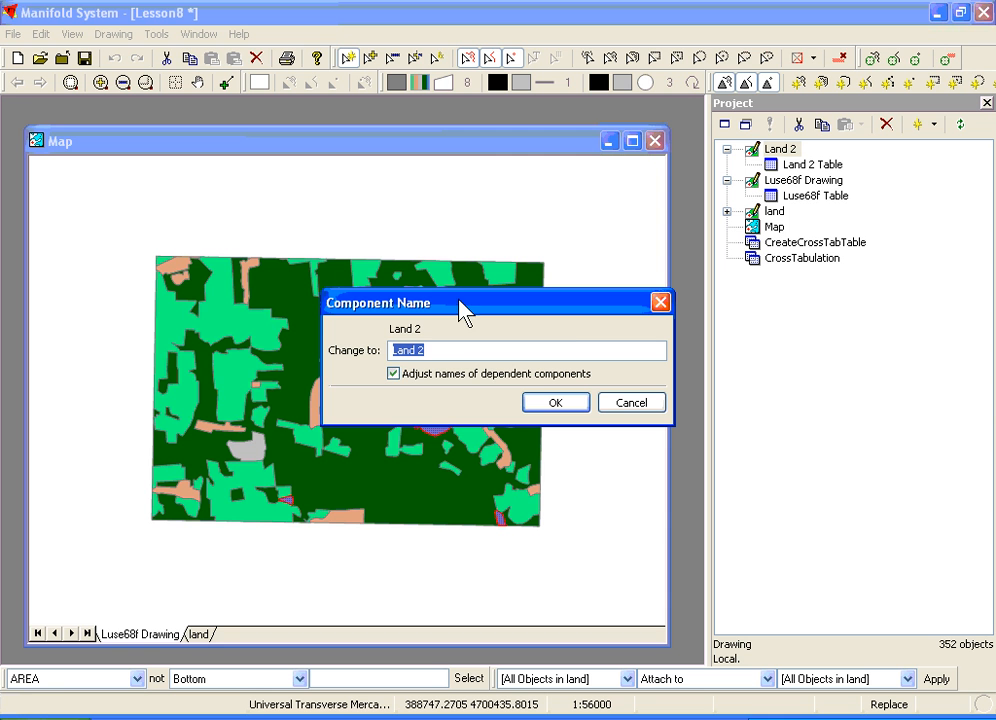
text(Lan)
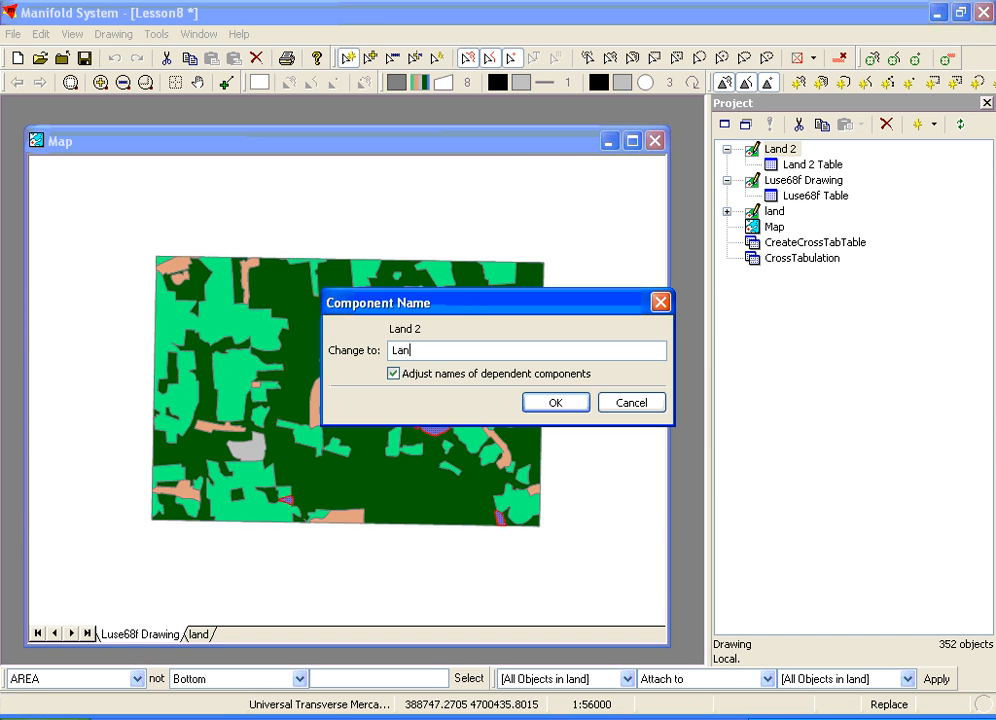
text(dCompare)
click(554, 403)
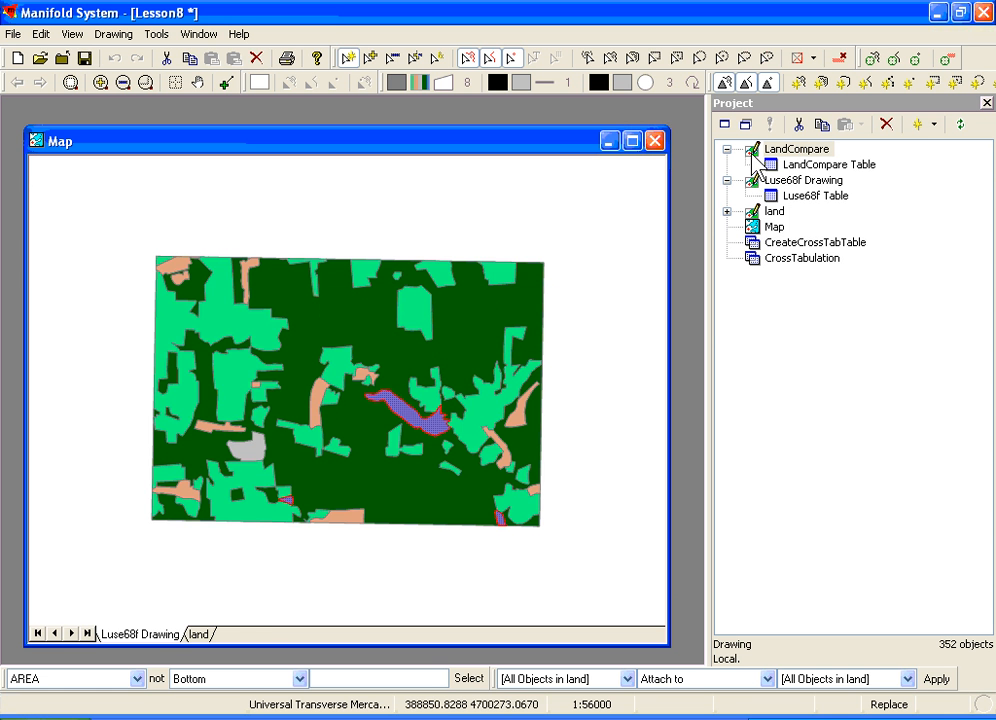
- Add the LandCompare drawing to the map and remove the Luse68f Drawing and land layers from it
drag(400, 387, 401, 388)
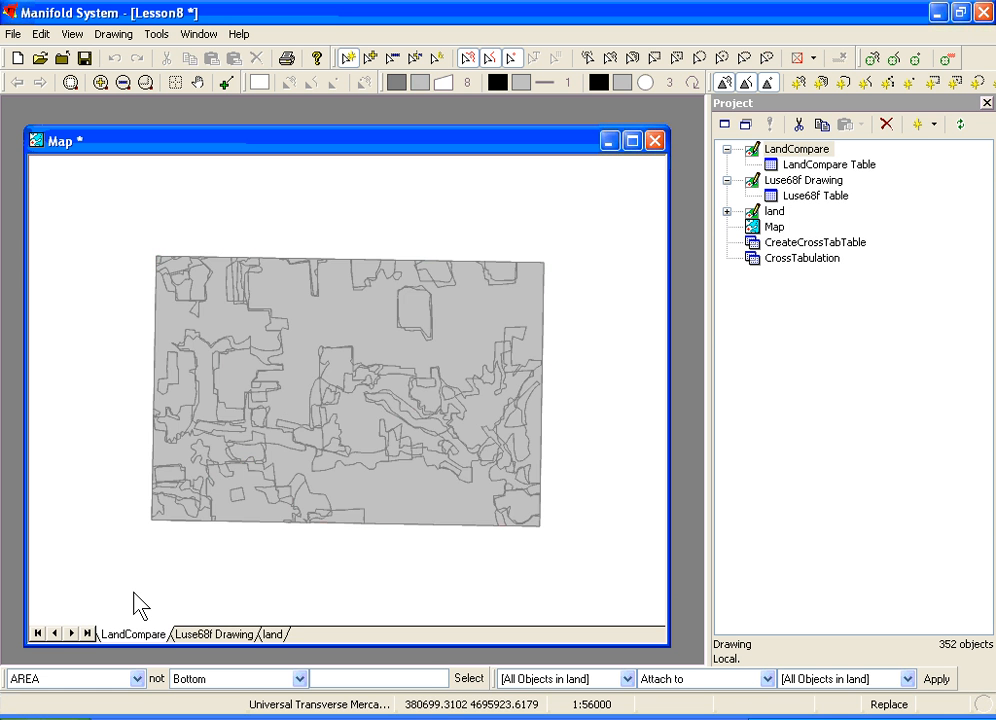
click(213, 634)
right_click(214, 636)
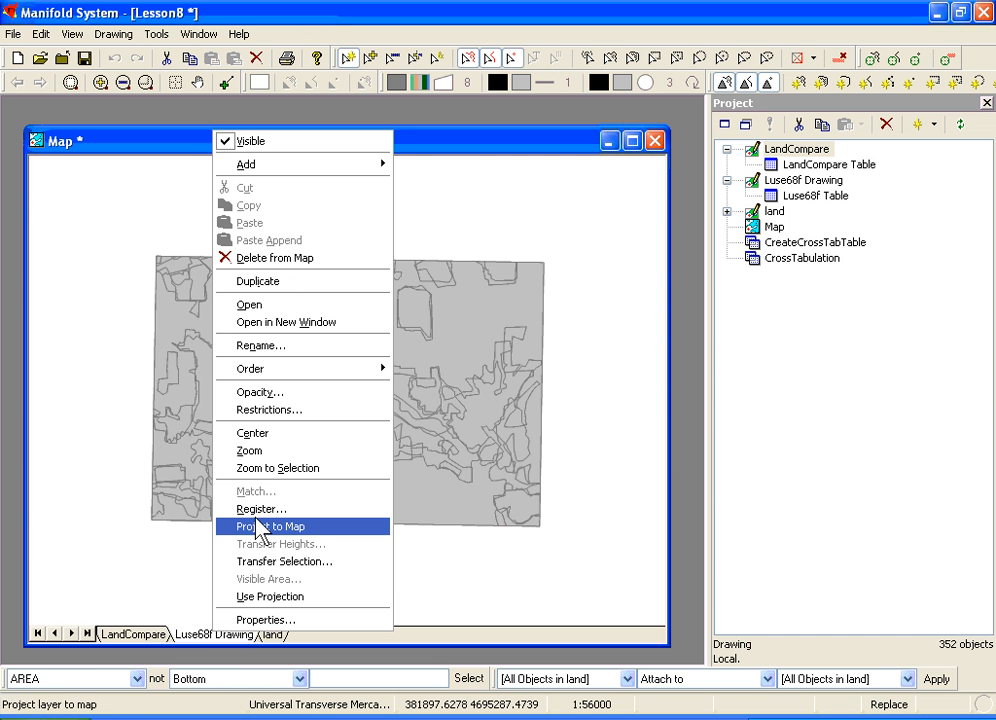
click(285, 262)
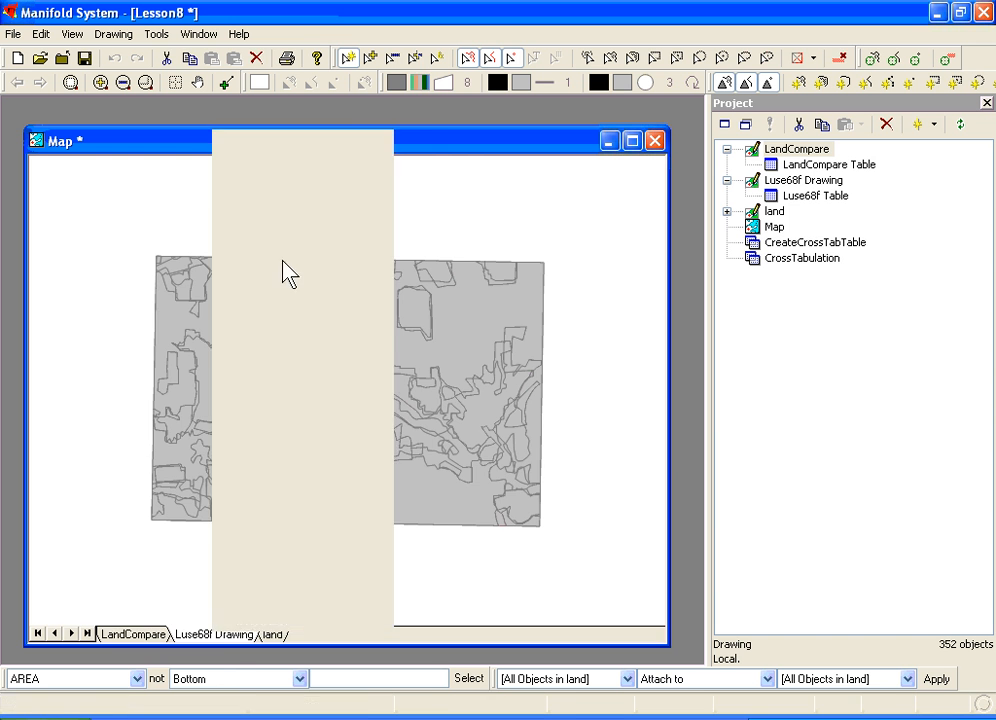
right_click(196, 645)
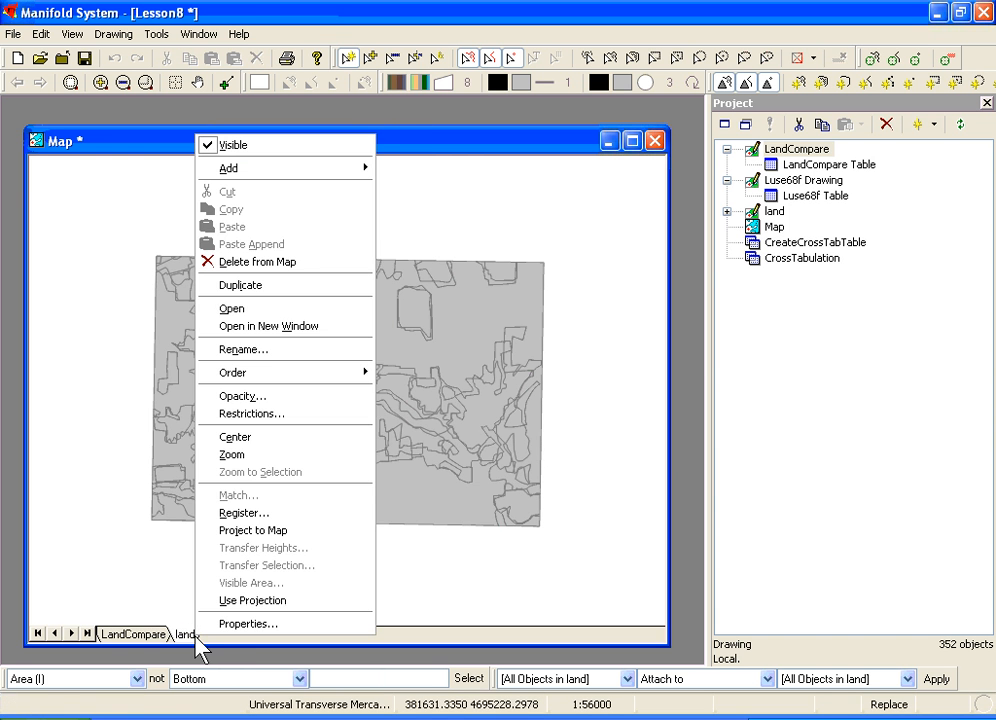
click(266, 262)
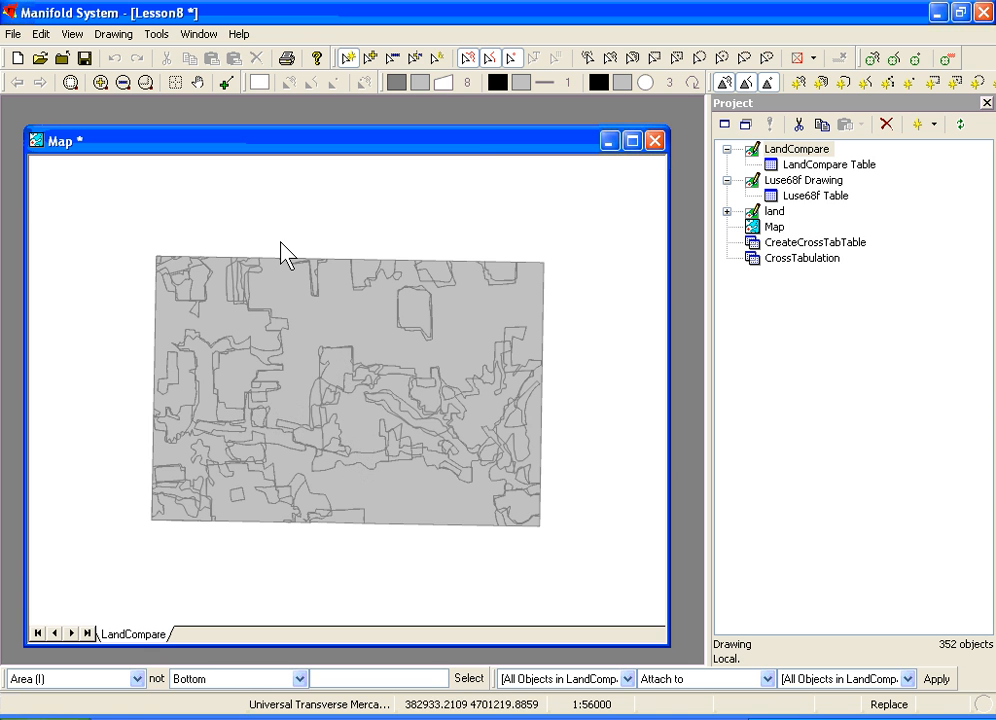
- Theme the LandCompare area fill by unique values of the LC field, loading the colours from the saved formatting file
click(420, 84)
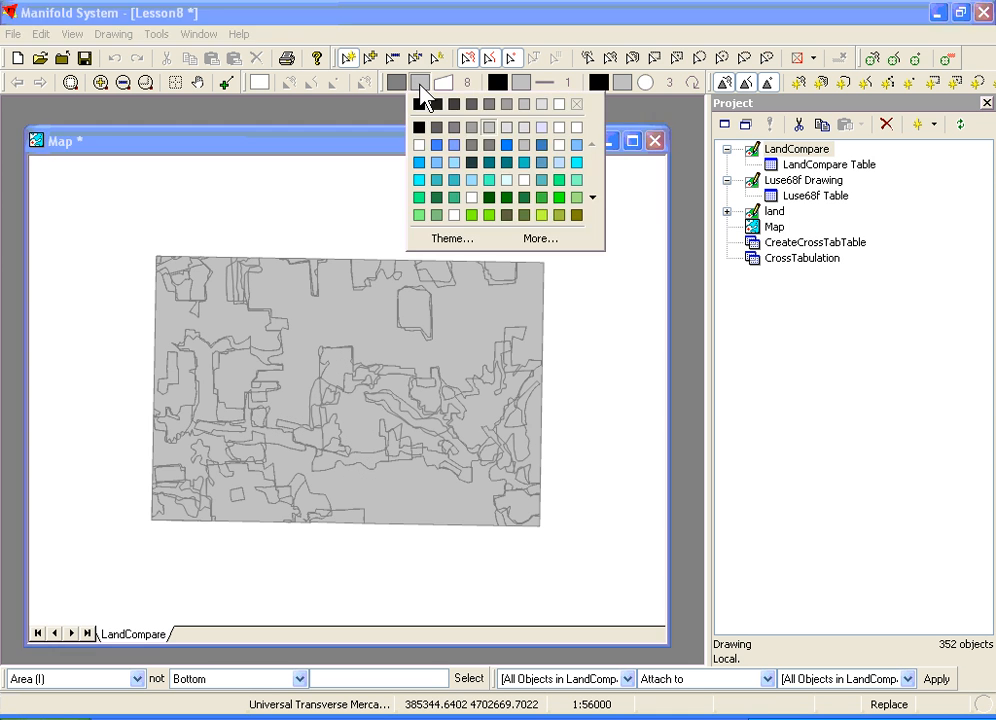
click(437, 237)
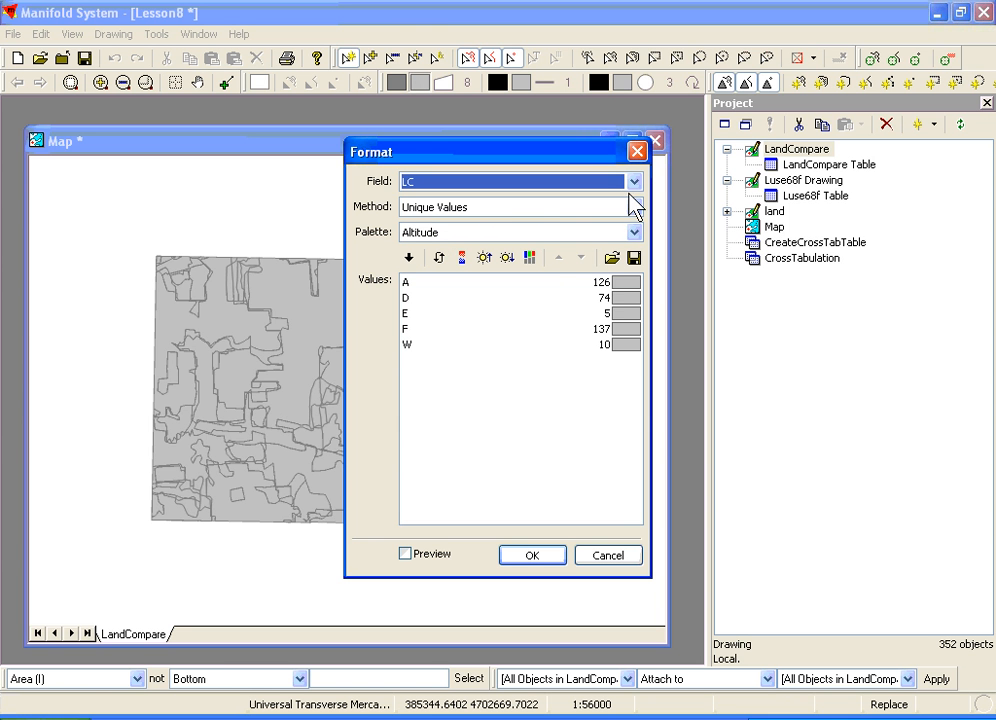
click(612, 258)
double_click(502, 258)
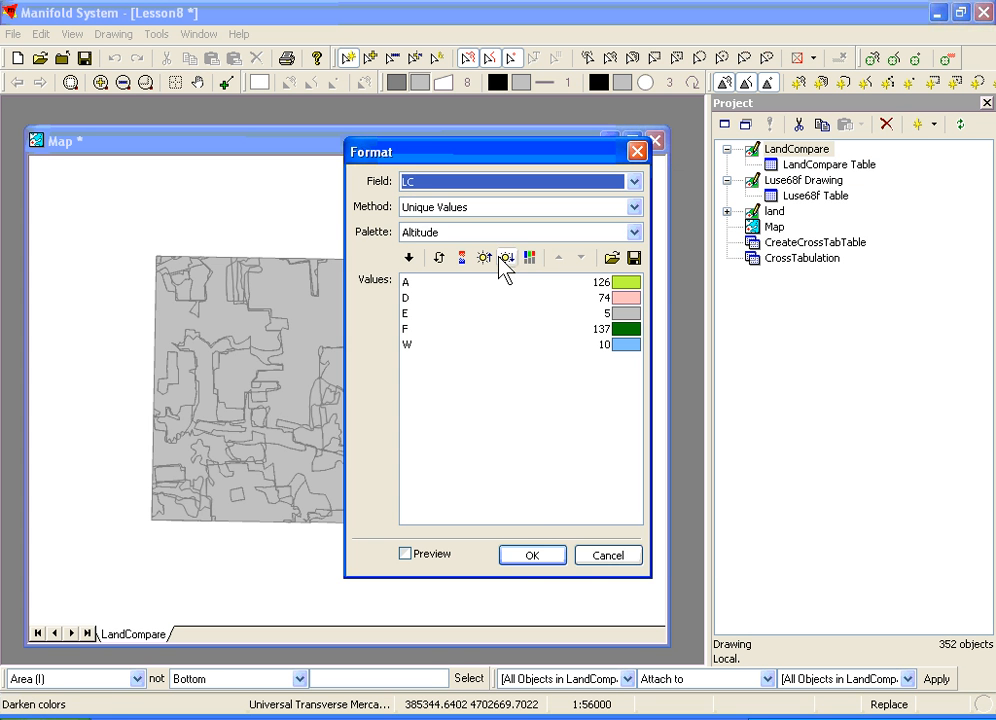
click(530, 553)
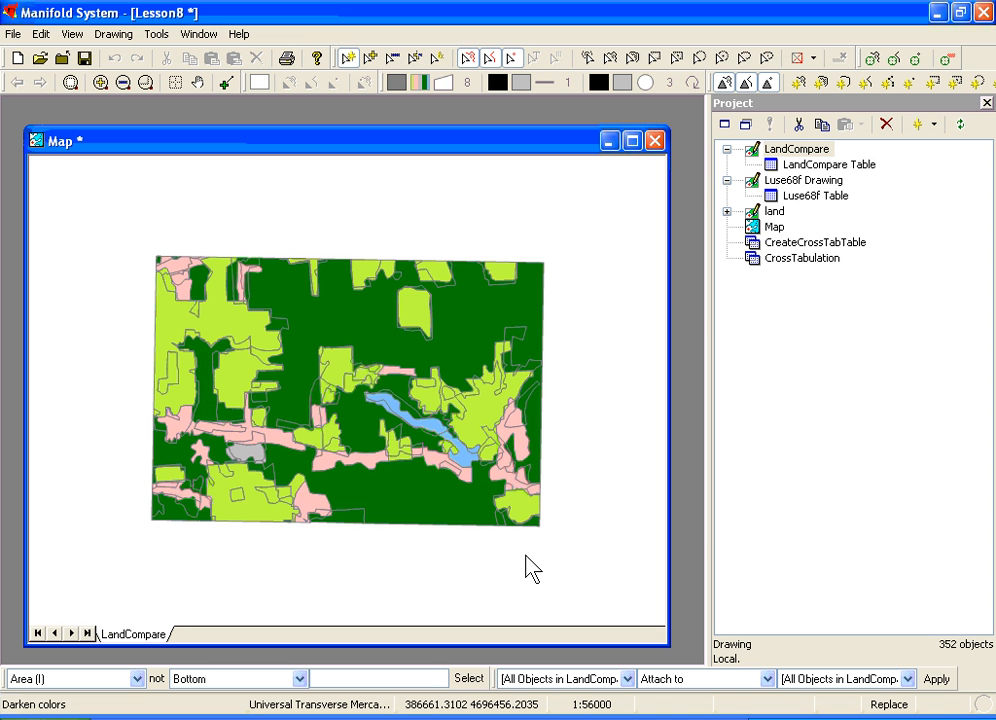
- Create a query named Change and open it for editing beside the map
click(936, 125)
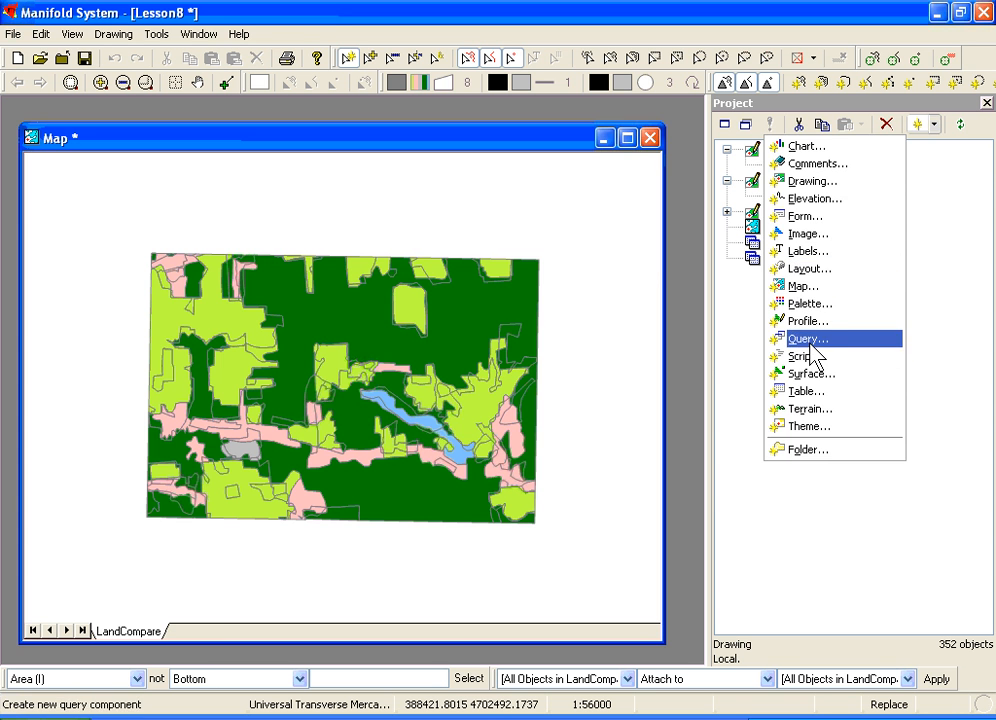
click(816, 339)
text(Change)
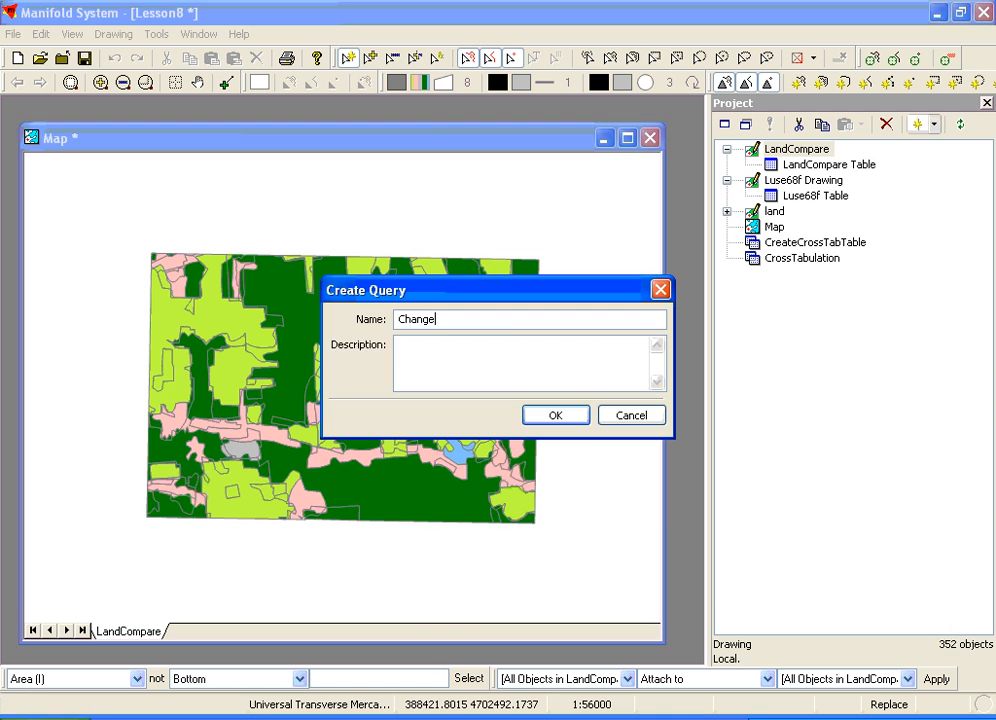
key(Return)
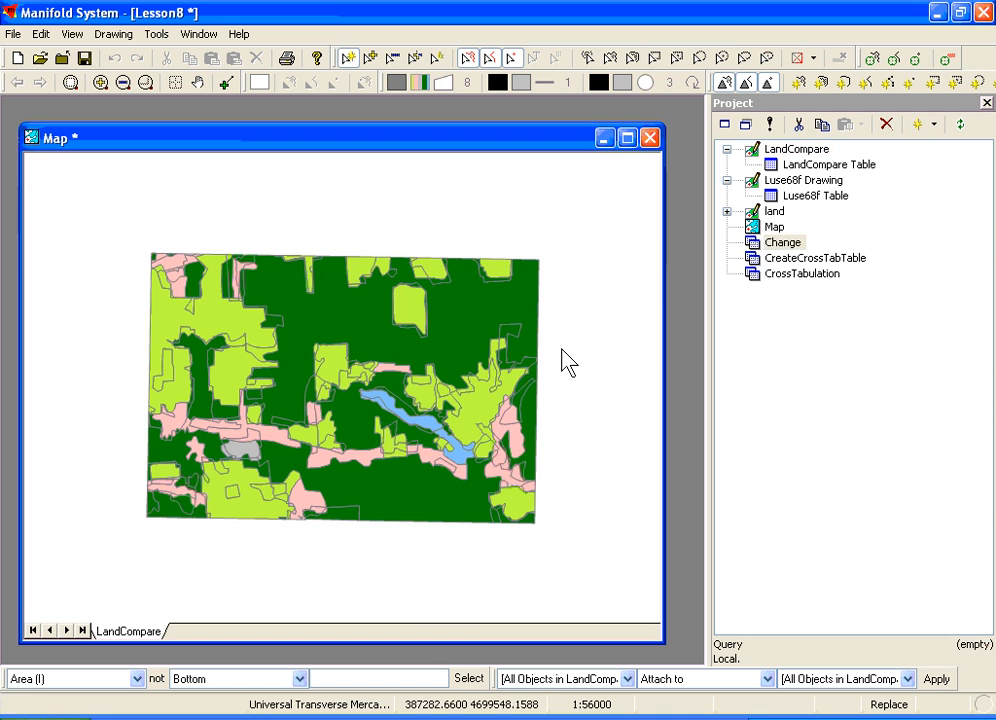
double_click(765, 241)
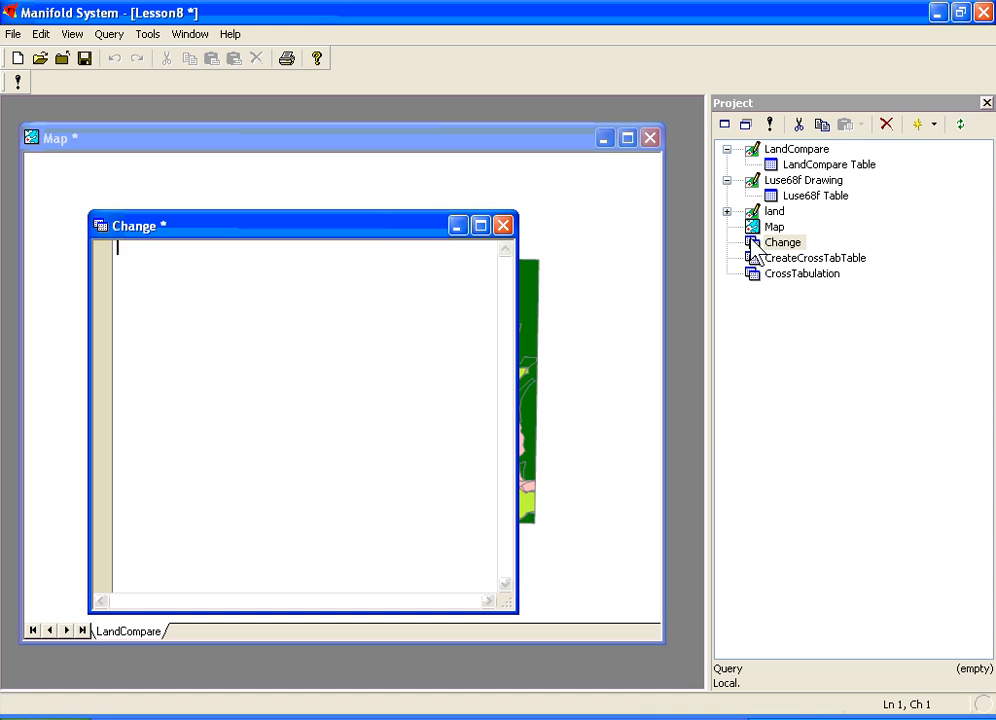
drag(375, 228, 666, 193)
click(521, 230)
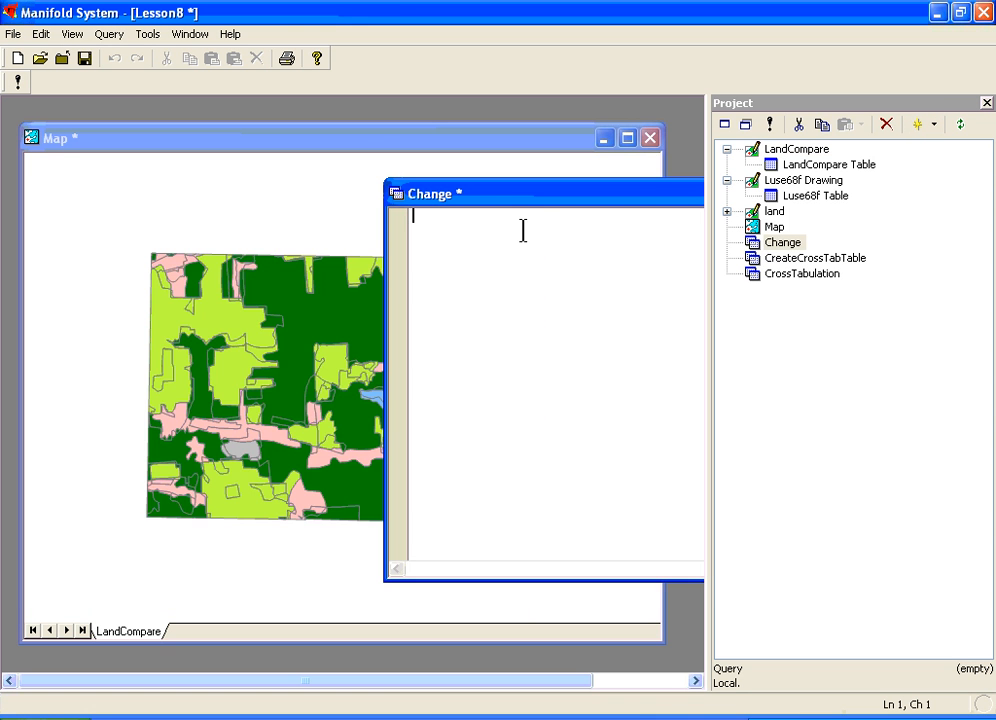
- Write the query's opening line as SELECT * FROM LandCompare WHERE
text(SELECT)
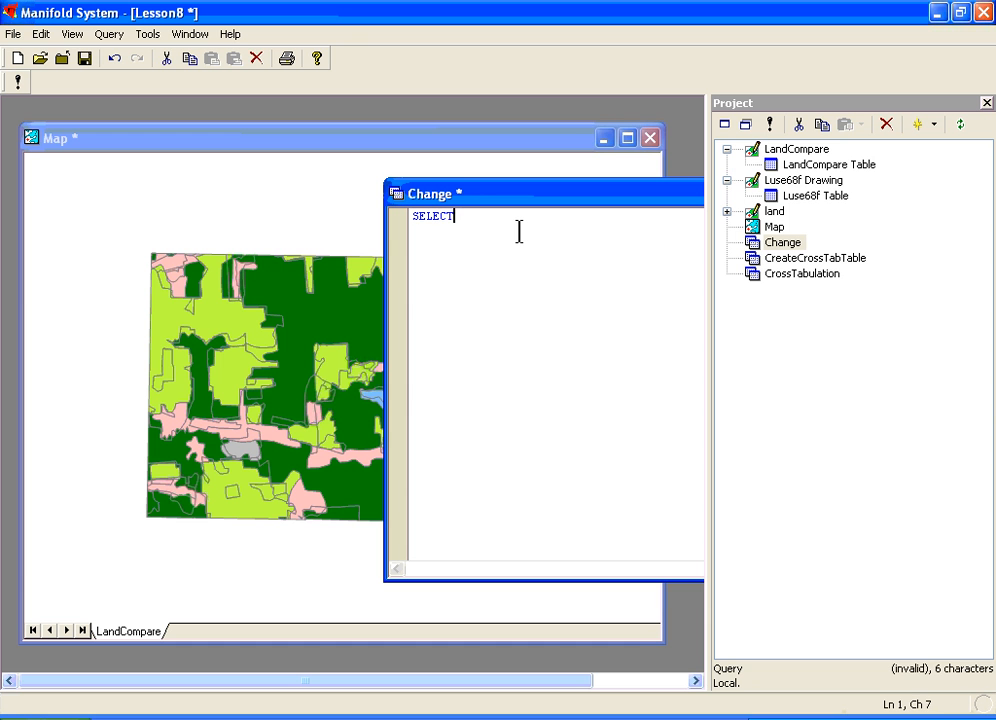
text( * FRO)
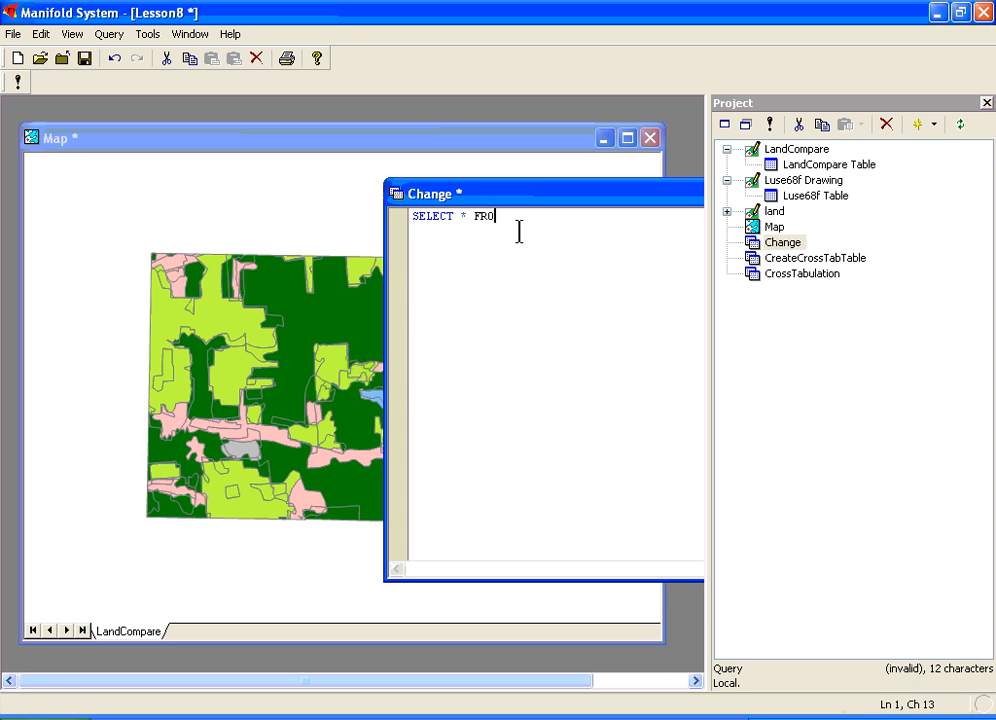
text(M LandCompare)
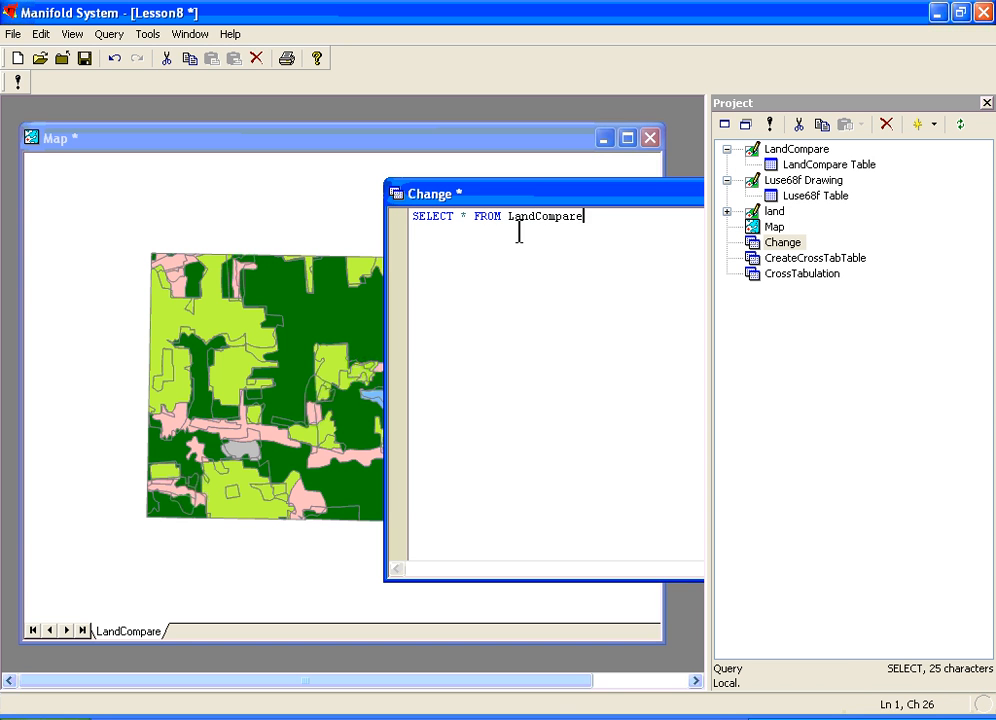
key(Return)
key(BackSpace)
text(WHERE)
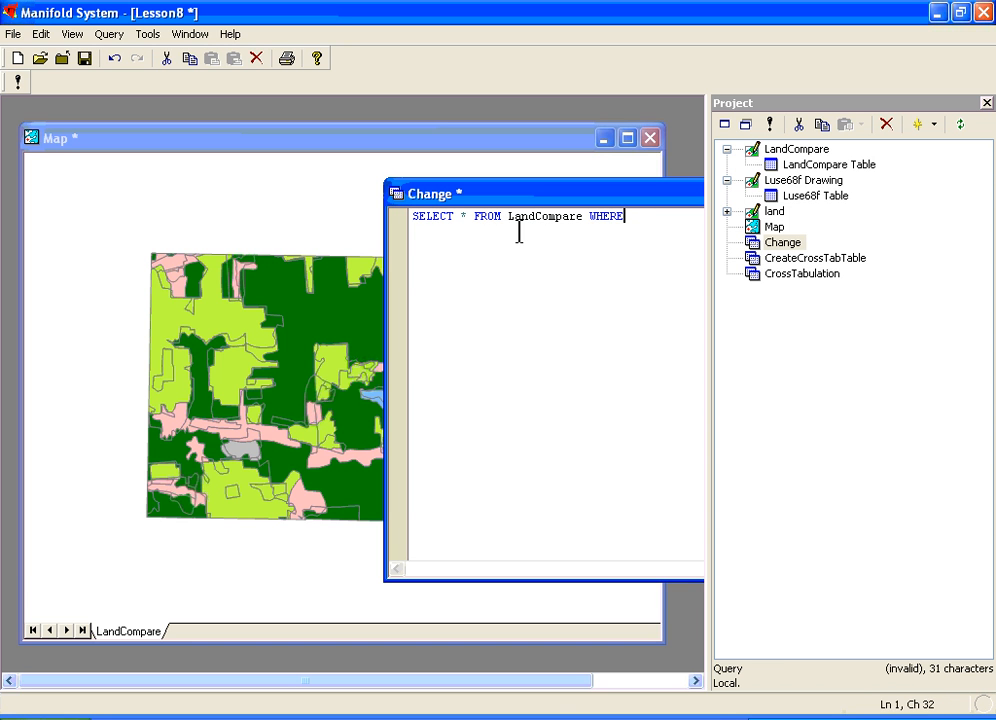
- Add the first query condition, LC = [1995 Landuse] AND, on a new line
key(Return)
text(LC = [1)
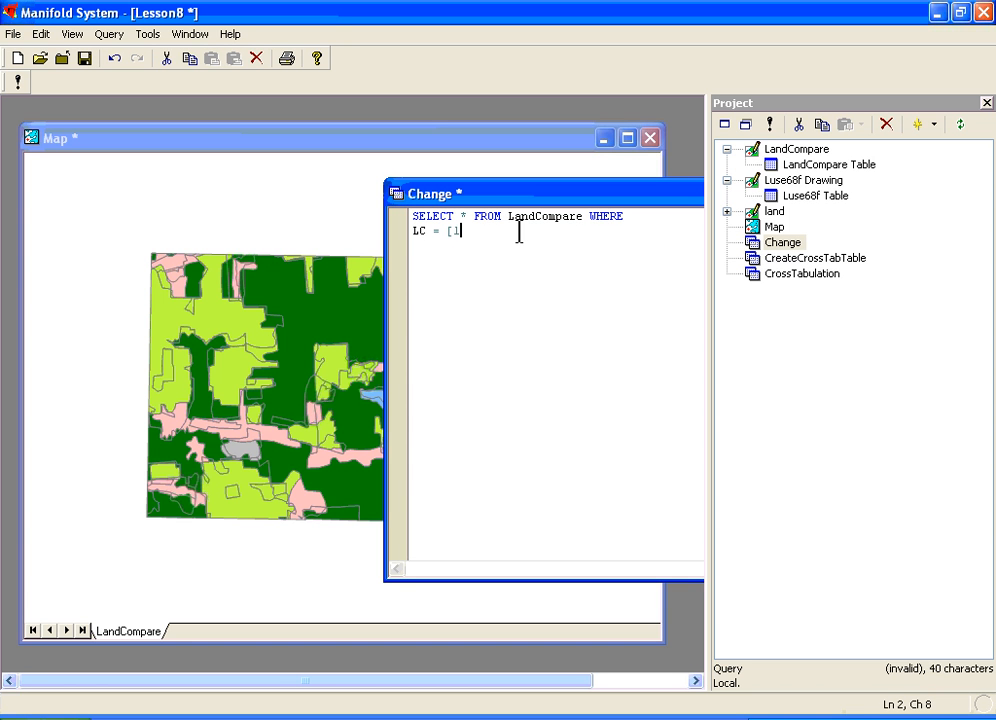
text(995 Land)
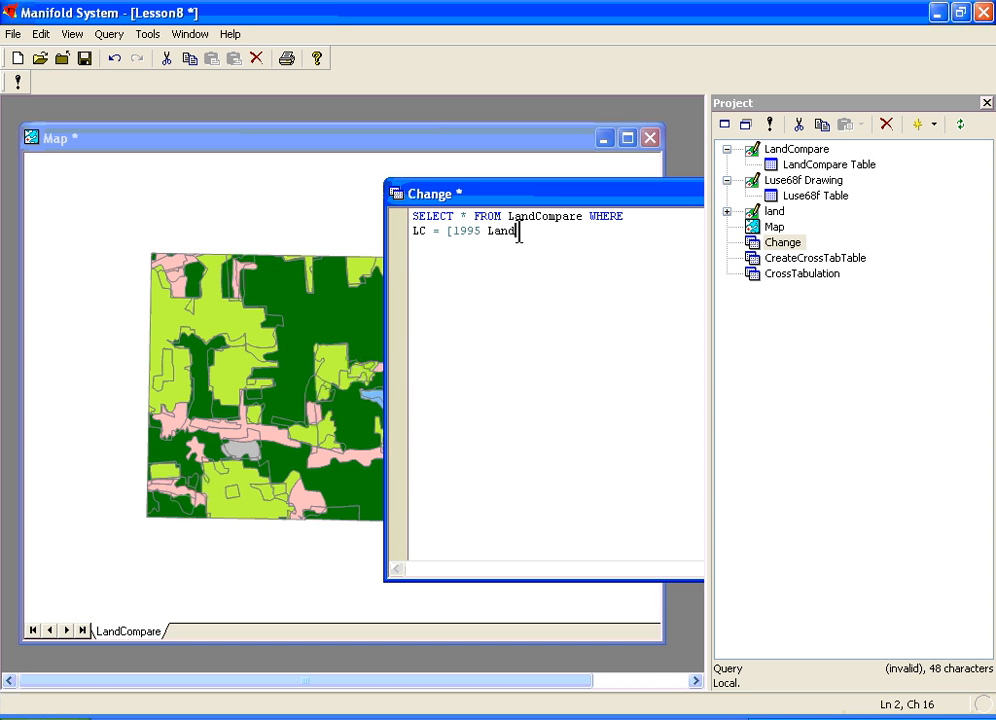
text(use])
text(AND)
key(Return)
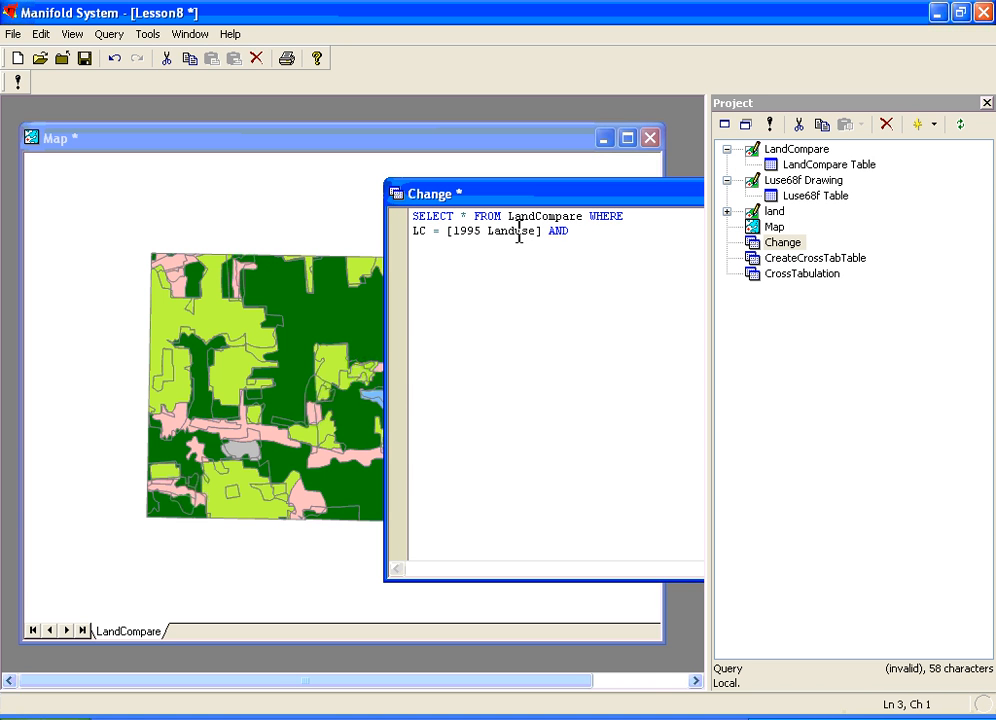
- Add the second query condition, Landcov = [ 1968 Landuse], on the third line
text(Land)
key(BackSpace)
text(cov)
key(BackSpace)
key(BackSpace)
text(ov = )
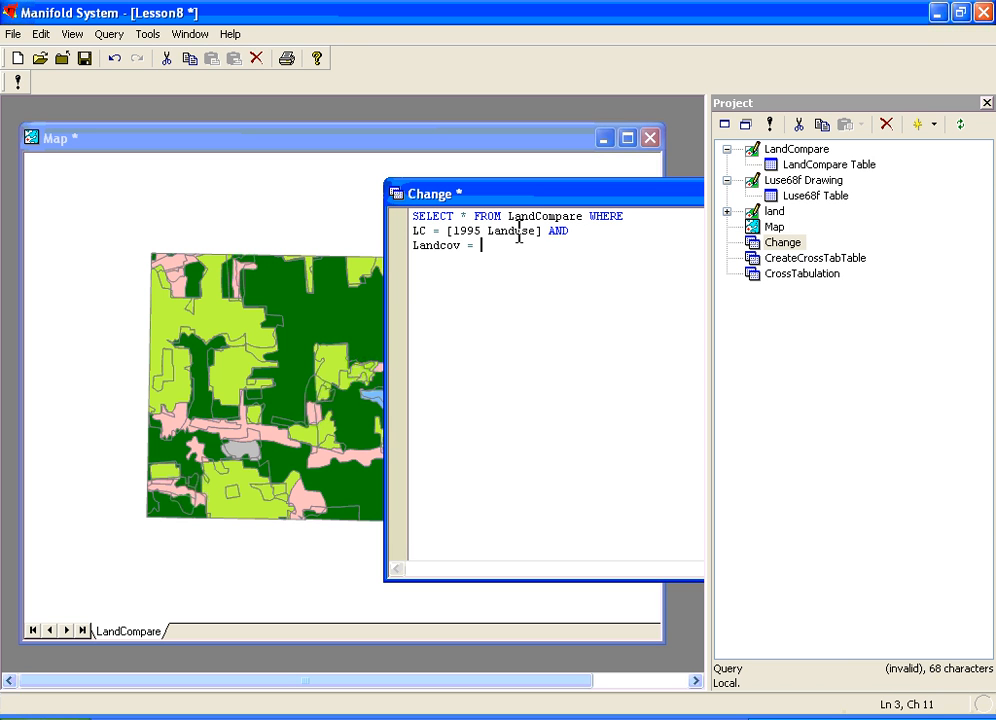
text([ 1968 Landc)
text(se])
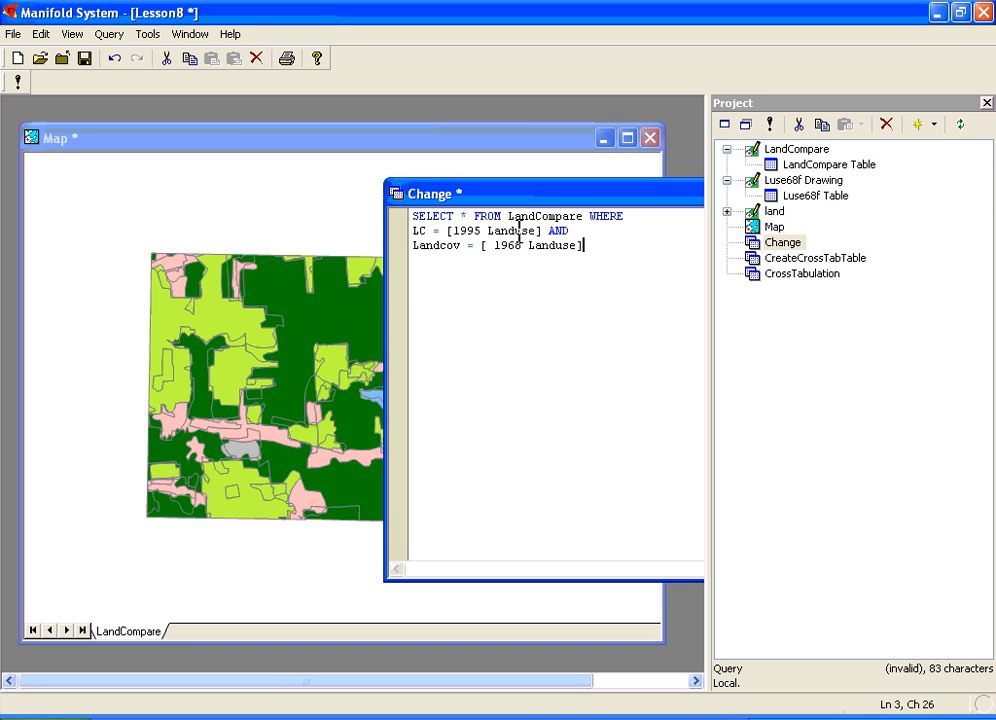
- Insert a line above the SELECT statement that begins declaring the parameters: parameters [1995 Landuse] text,
key(Up)
key(Up)
key(Left)
key(Left)
key(Left)
key(Left)
key(Left)
key(Left)
key(Left)
key(Left)
key(Left)
key(Left)
key(Left)
key(Left)
key(Left)
key(Left)
key(Left)
key(Left)
key(Left)
key(Left)
key(Left)
key(Left)
key(Left)
key(Return)
key(Up)
text(p)
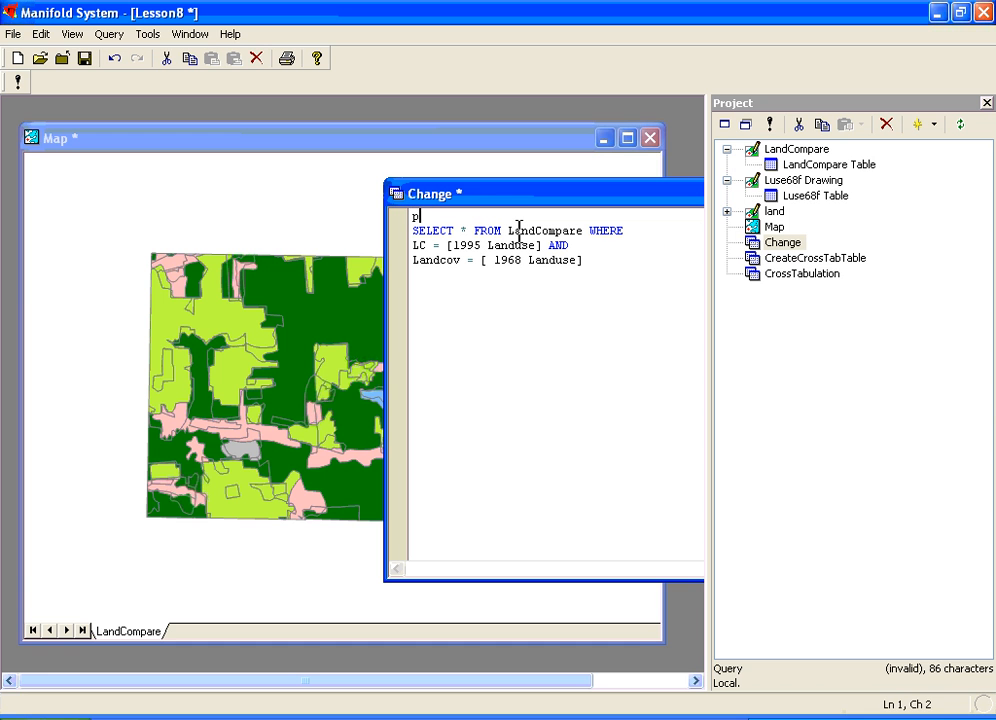
text(arameters )
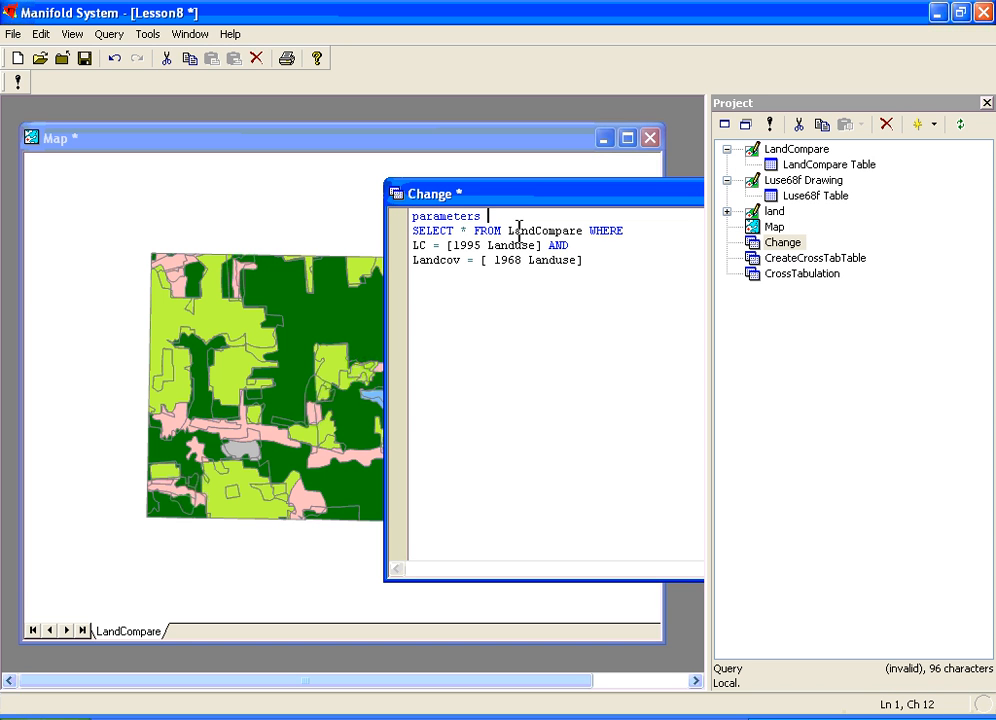
text([1995)
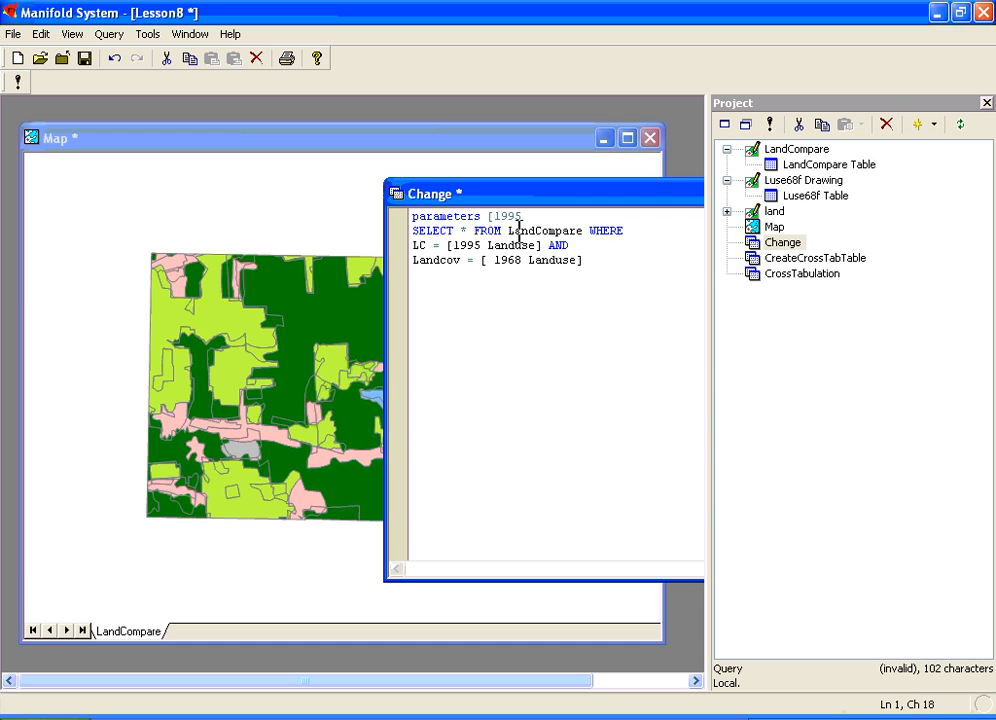
text( Landuse] text,)
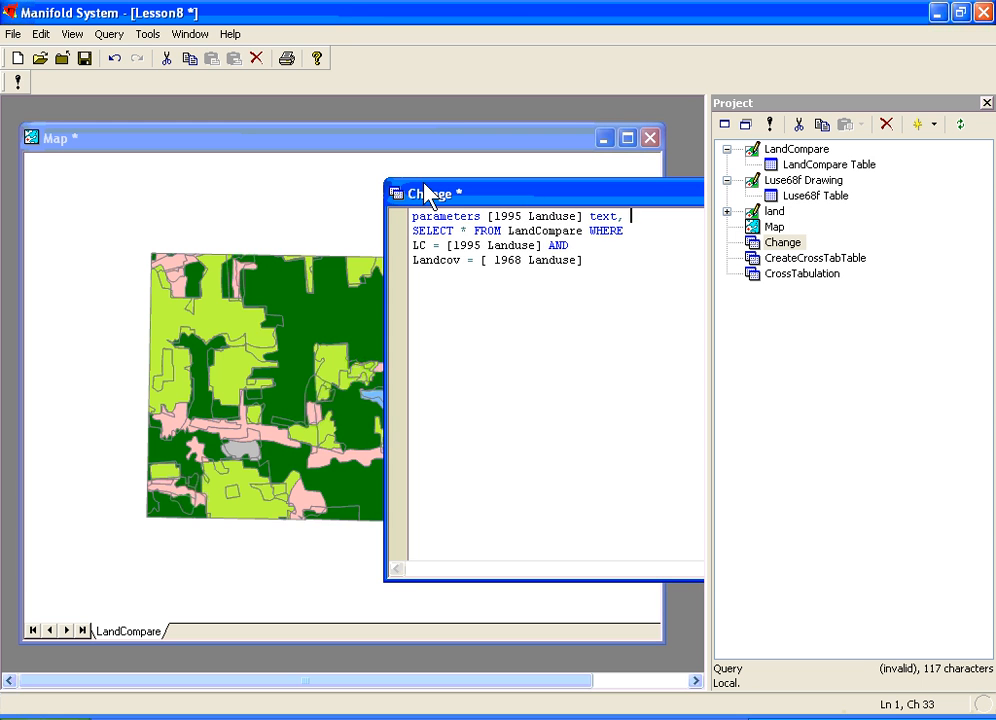
- Complete the parameters line by declaring [1968 Landuse] text and ending it with a semicolon
drag(425, 193, 403, 174)
text([)
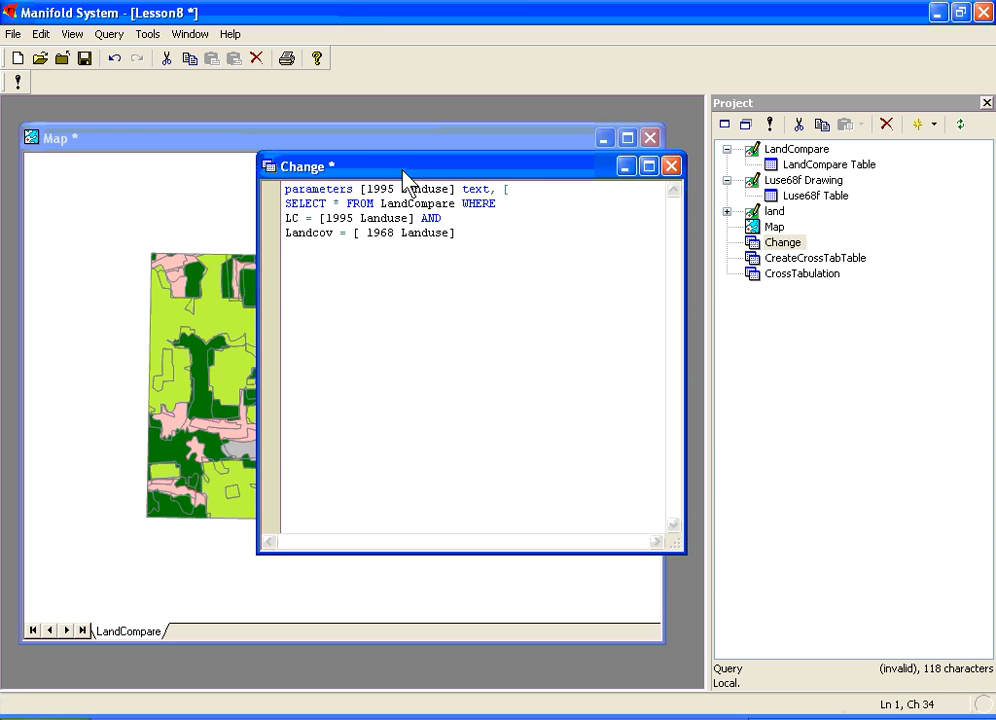
text(1968 Landuse)
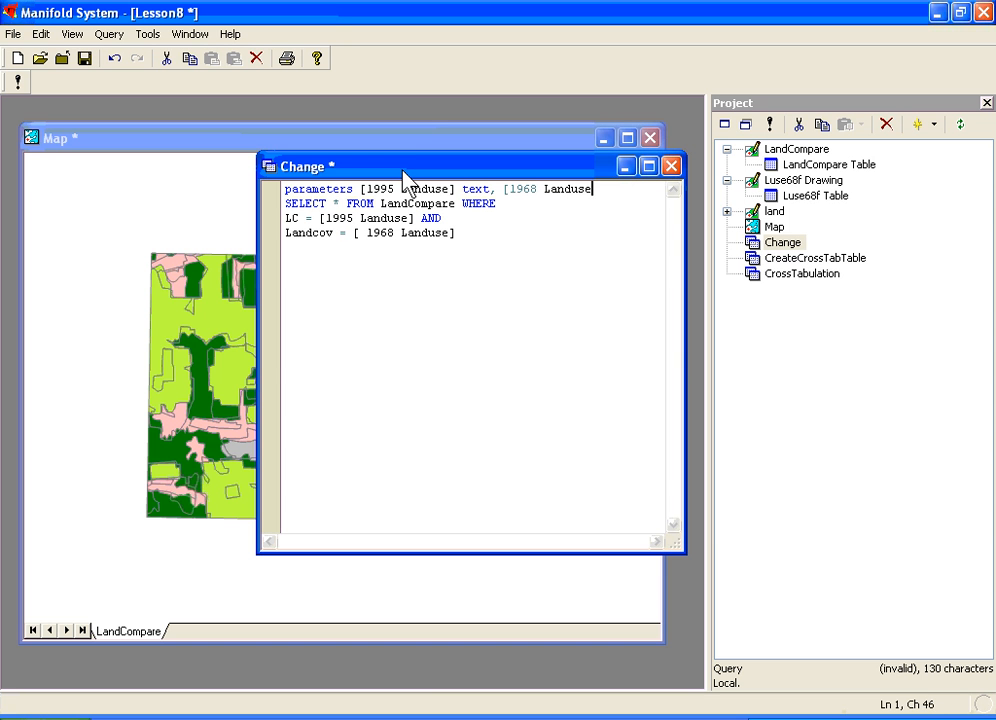
text(] text;)
- Close the Change query and try to run it, then remove the space before 1968 in the Landcov condition
drag(403, 172, 518, 325)
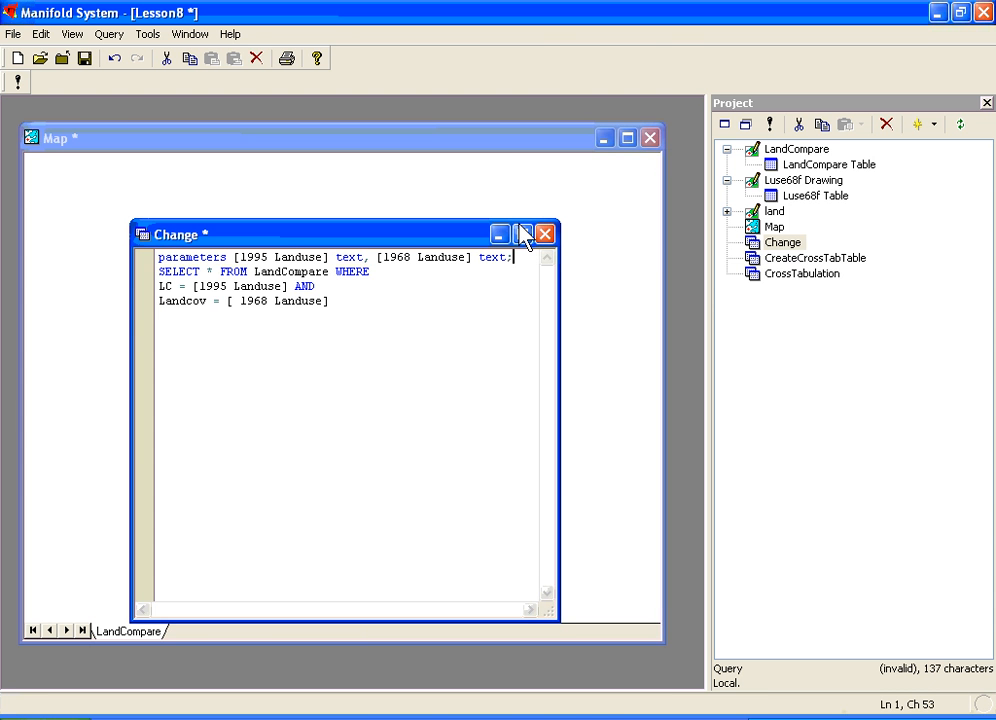
click(548, 232)
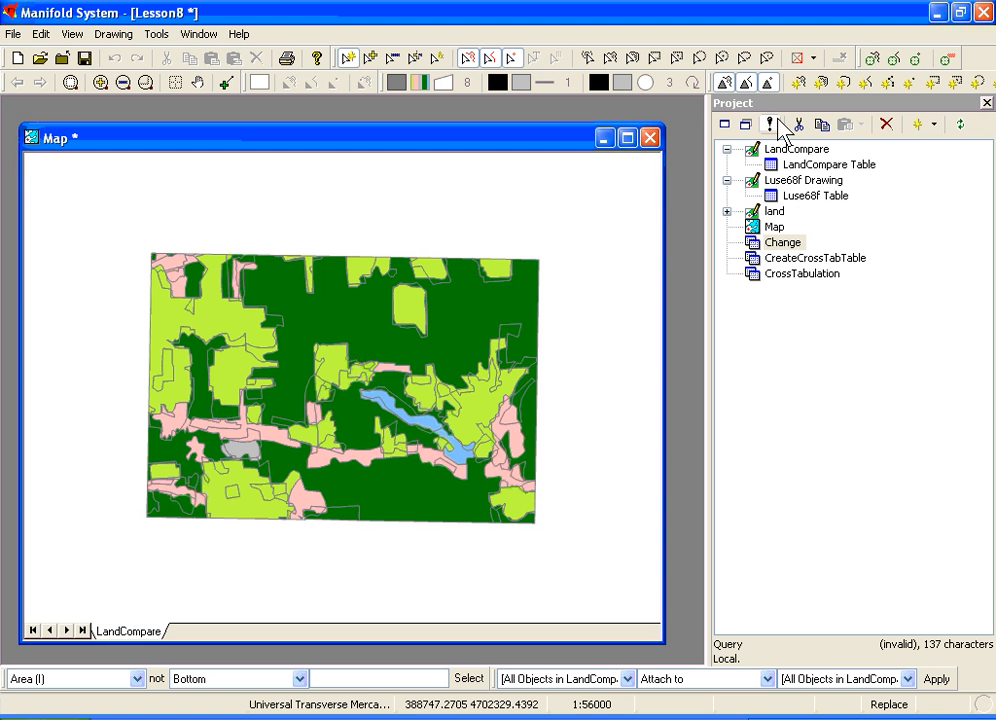
click(774, 124)
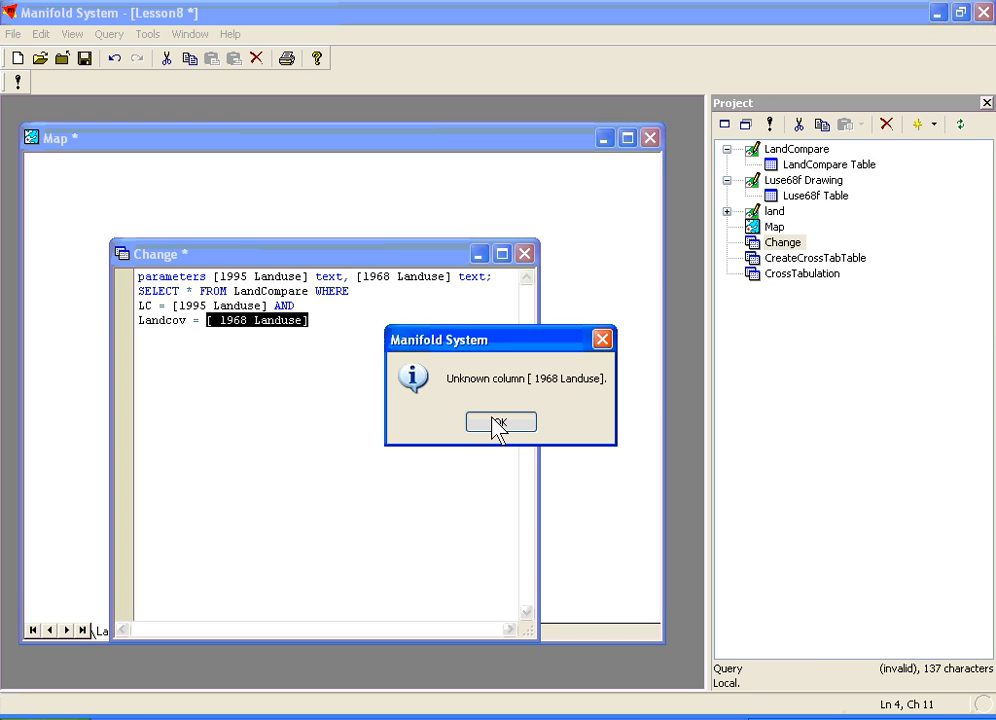
click(494, 422)
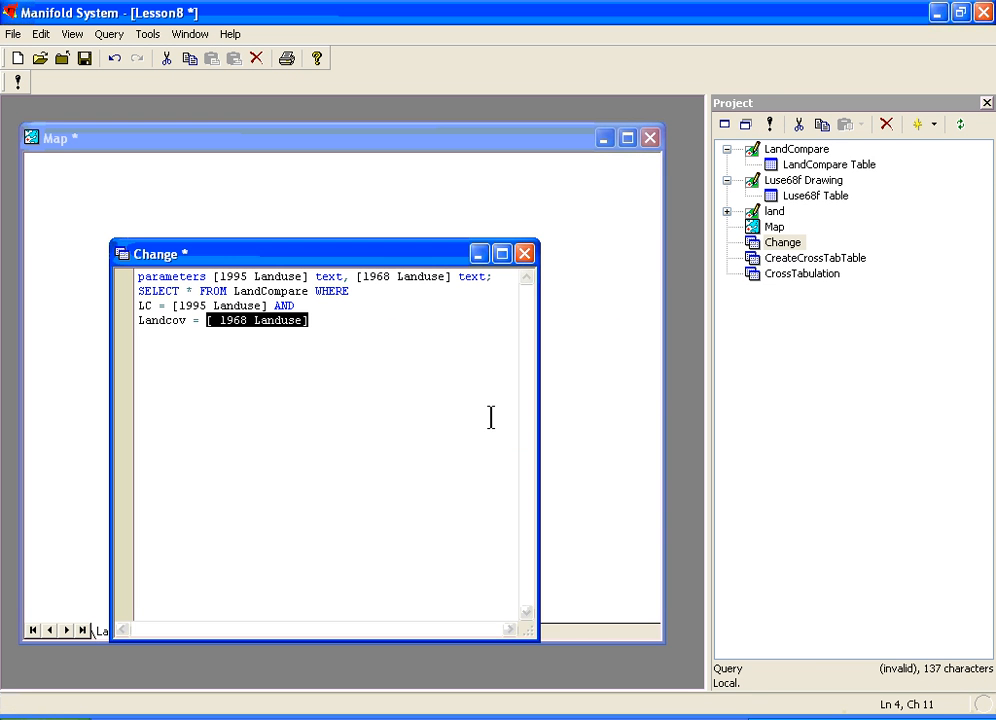
click(222, 320)
key(BackSpace)
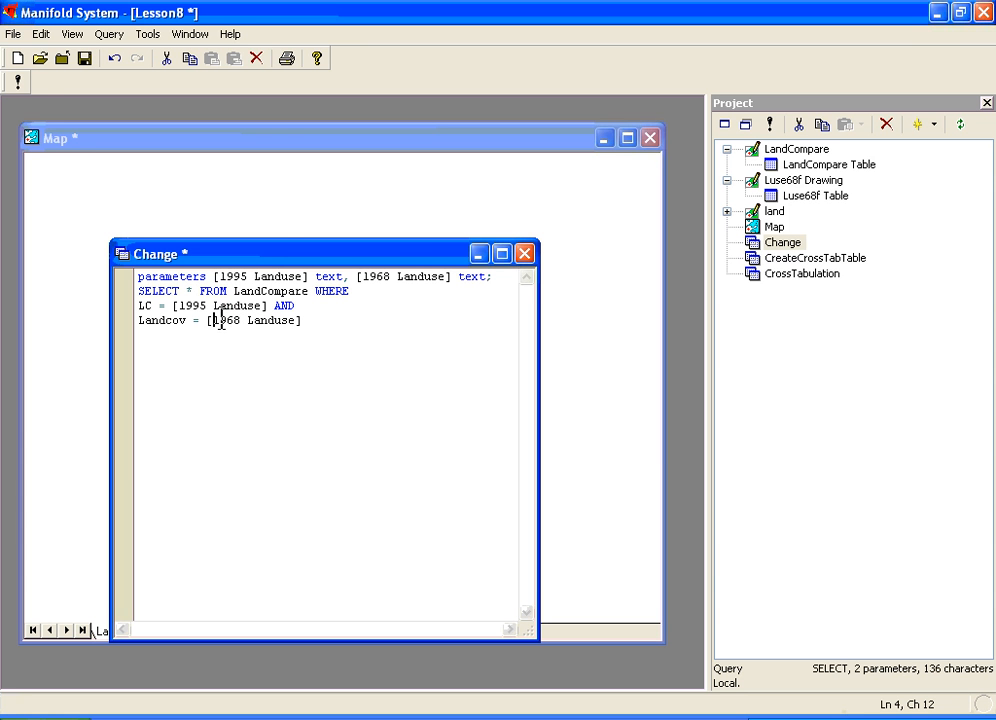
- Run the Change query with 1995 Landuse set to A and 1968 Landuse set to A, and close the query window
click(17, 82)
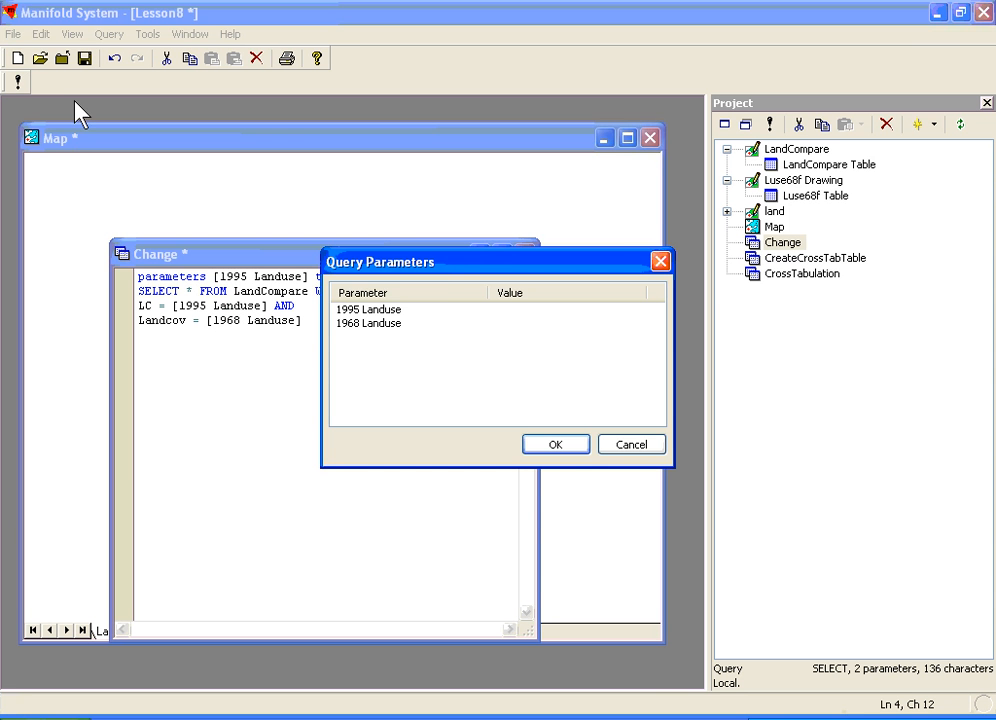
click(500, 310)
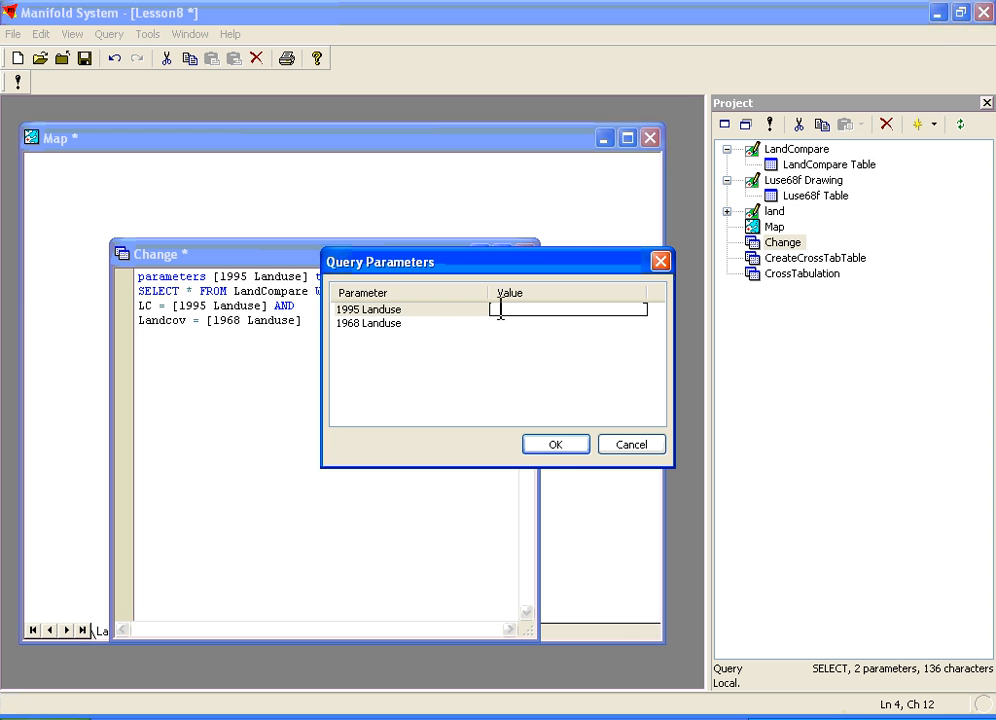
text(A)
click(511, 324)
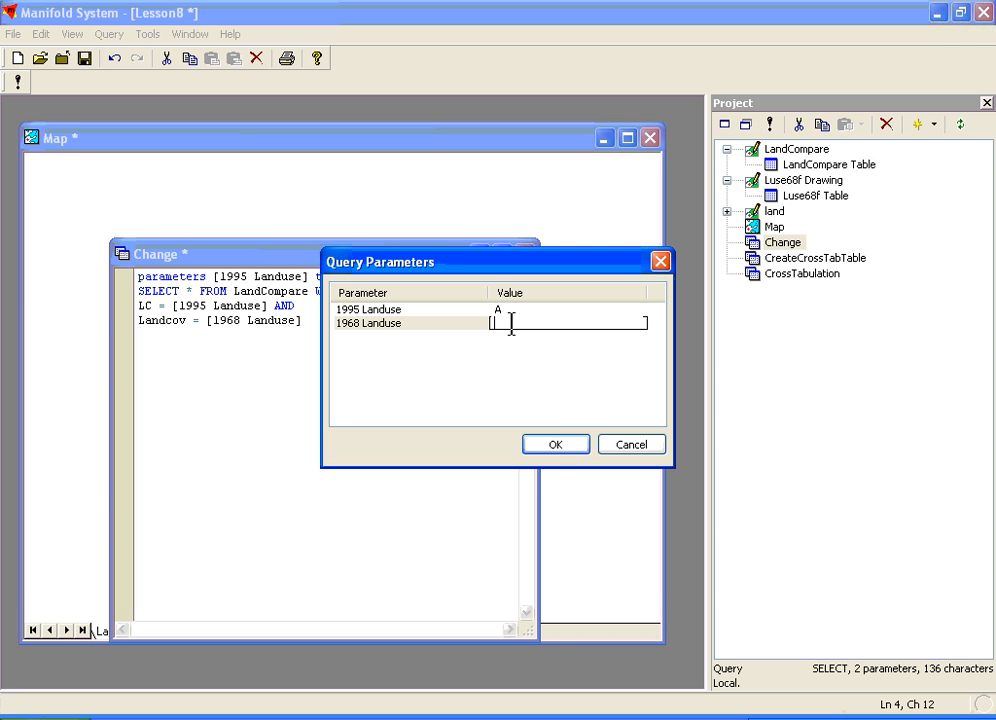
text(A)
click(553, 444)
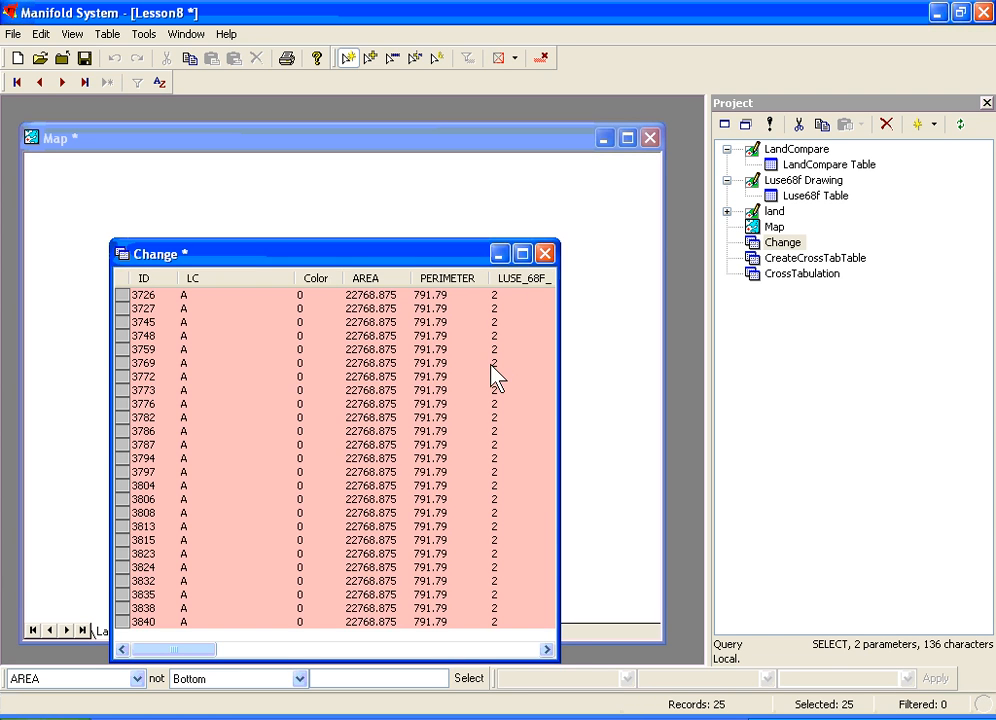
click(562, 373)
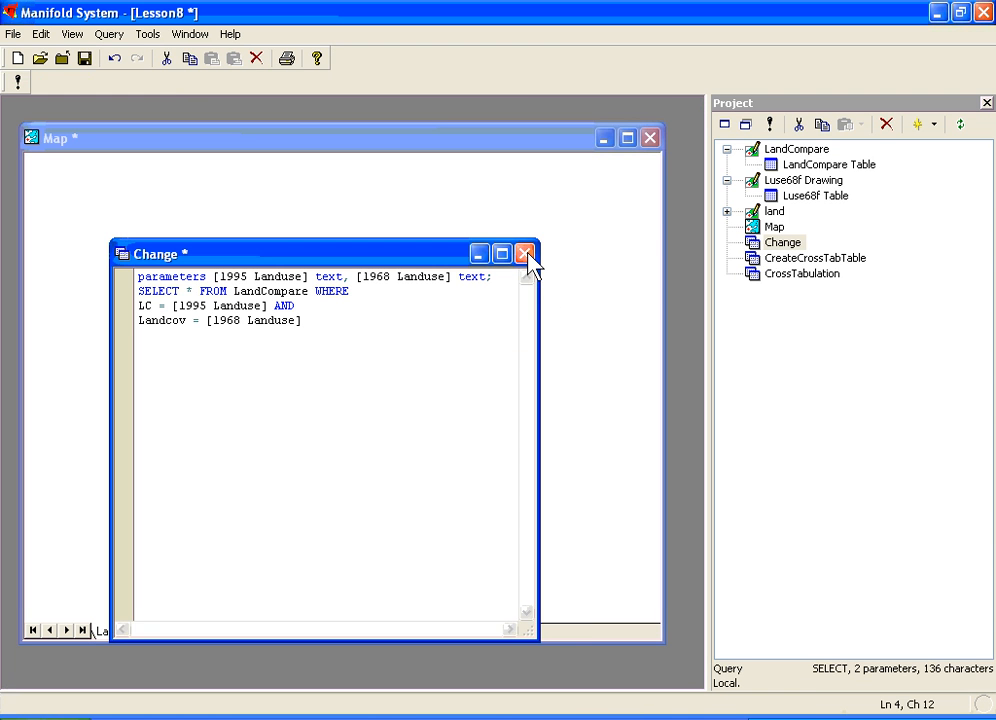
click(526, 256)
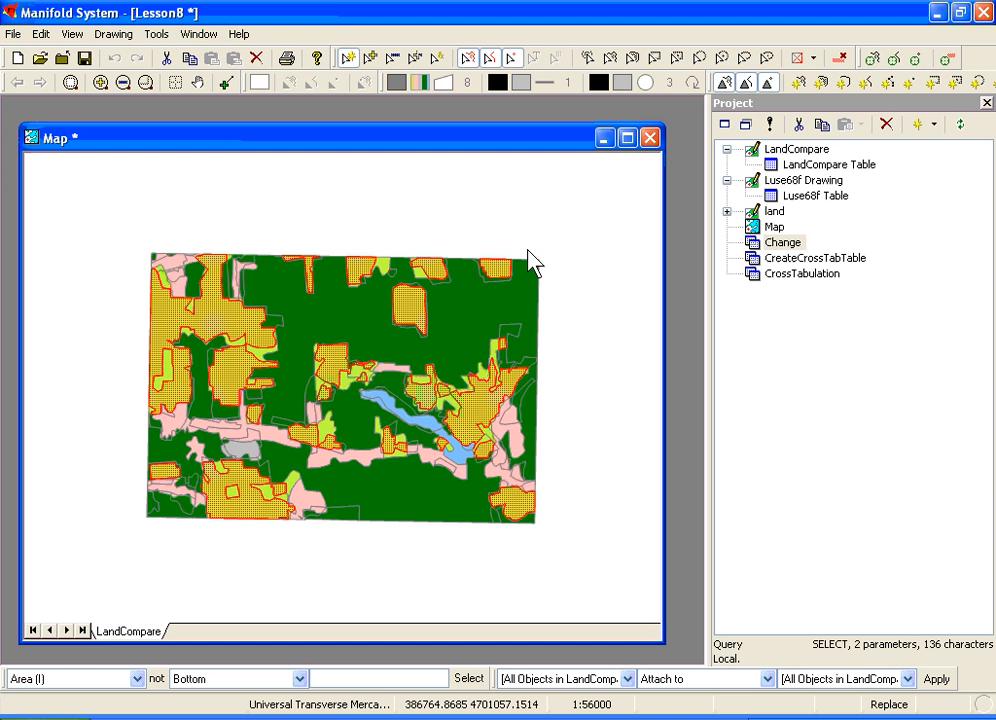
- Run the Change query again with 1995 Landuse set to D and 1968 Landuse set to A, then close the results table
click(778, 242)
click(769, 124)
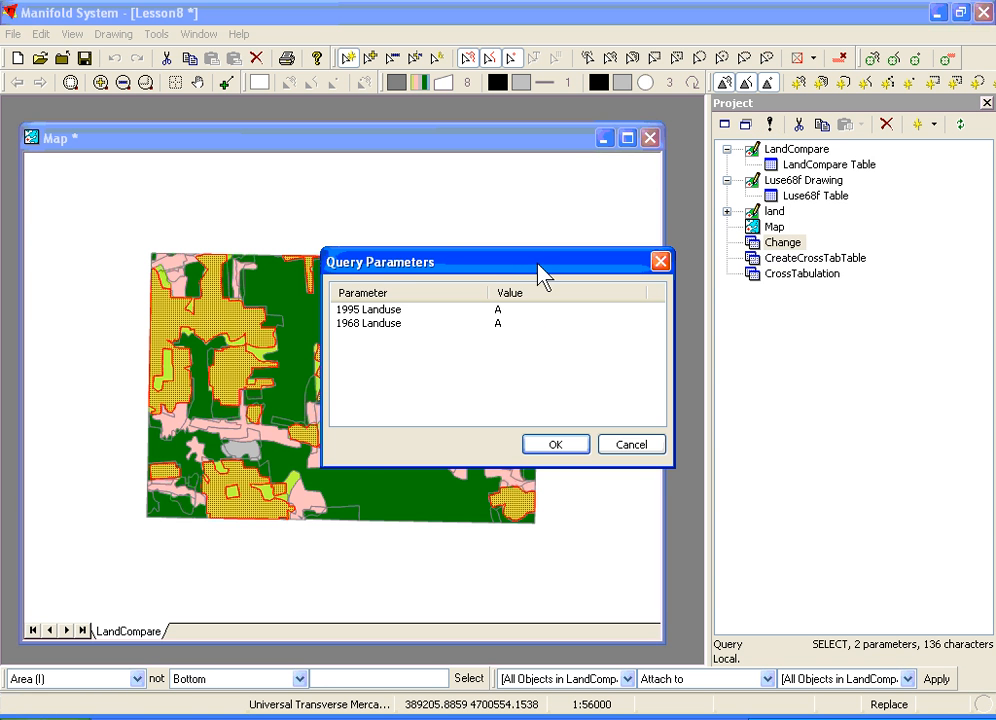
drag(543, 275, 729, 234)
click(681, 281)
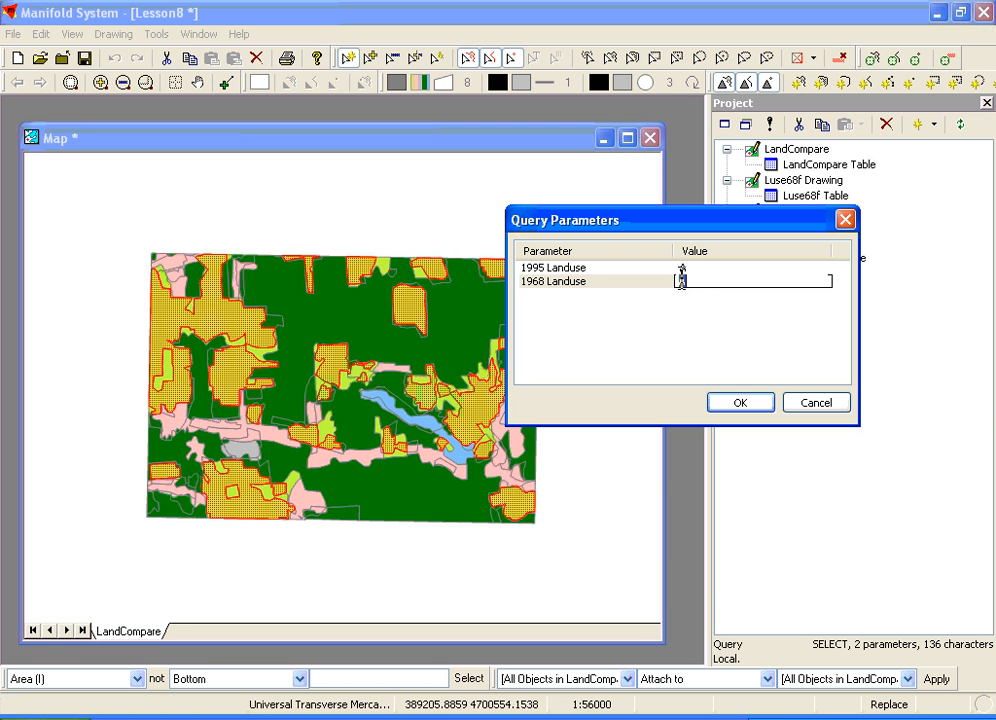
text(A)
click(690, 268)
text(D)
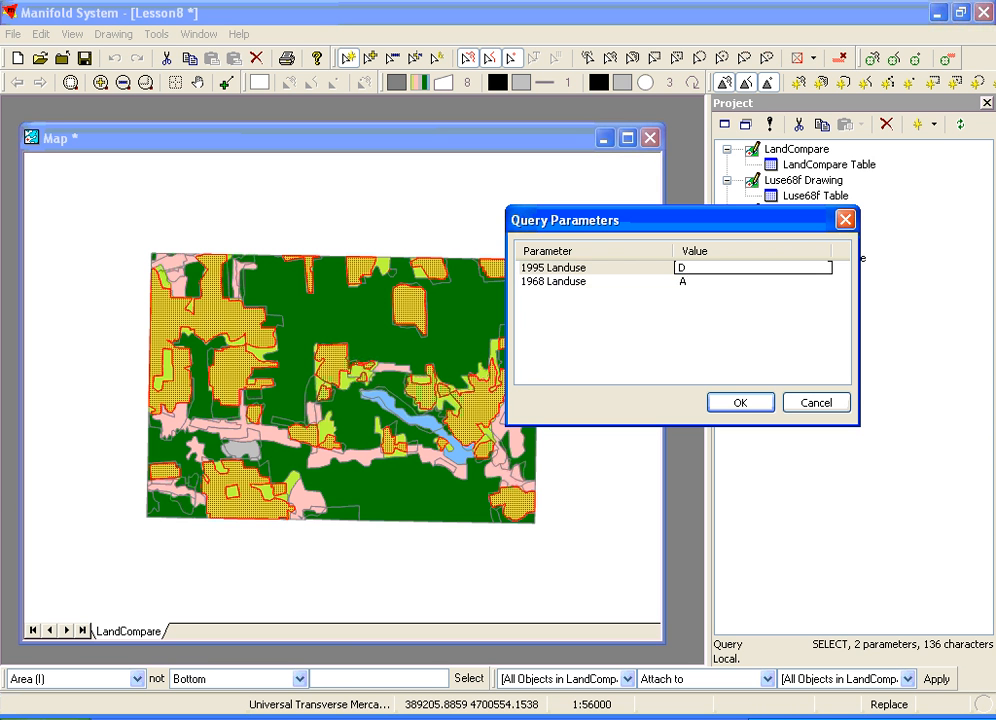
click(727, 403)
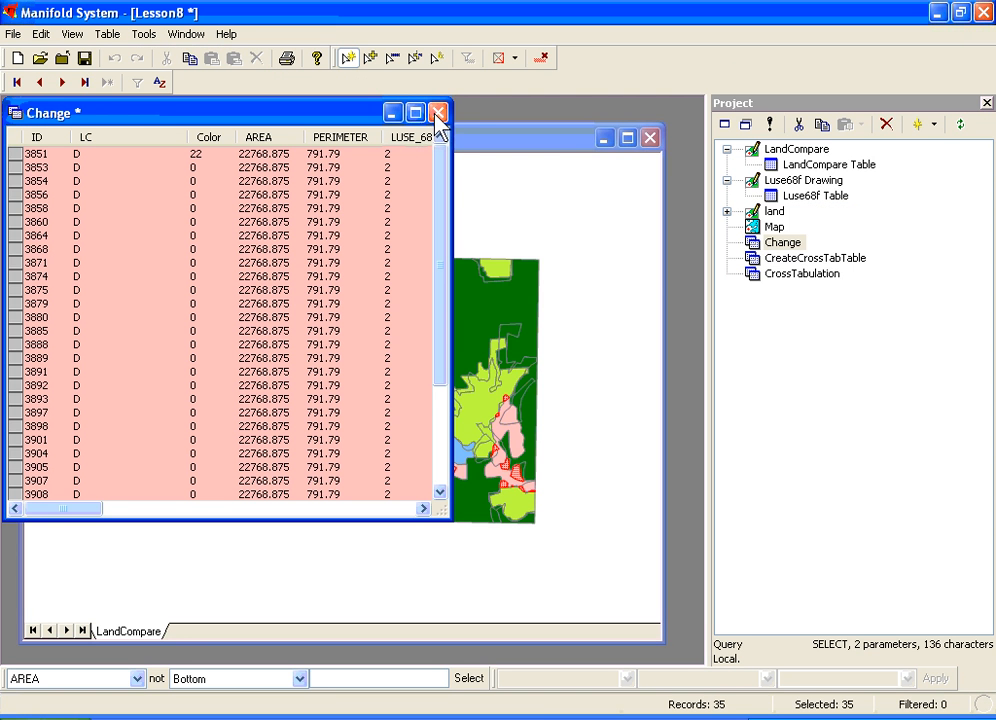
click(438, 112)
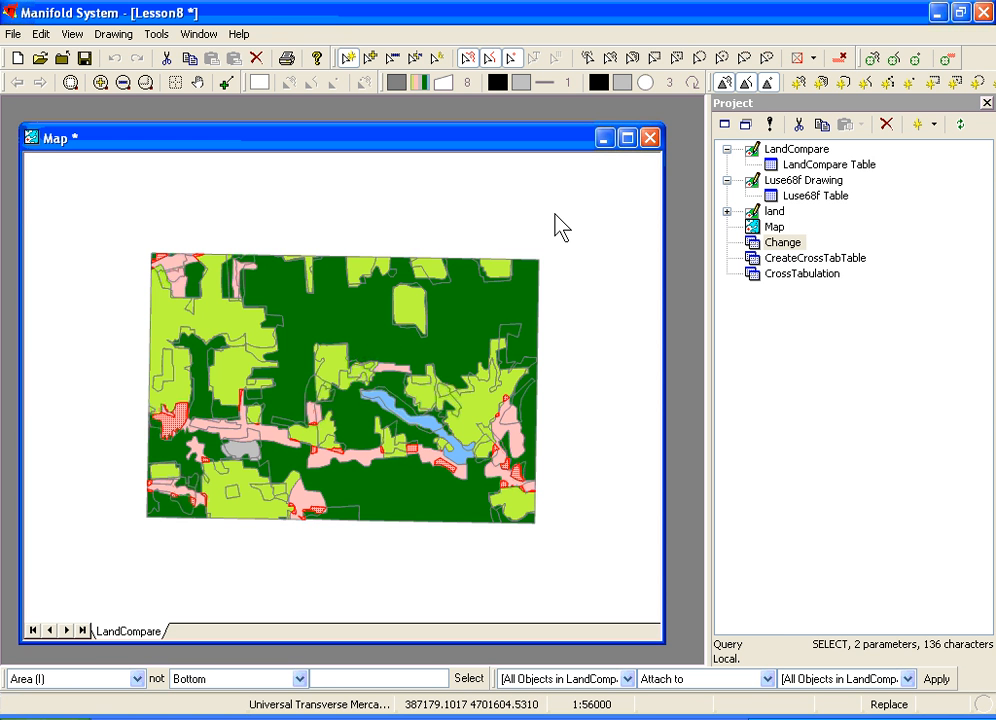
- Start exporting the map as a web page with C:\Inetpub\wwwroot\testsite as the destination folder
click(14, 34)
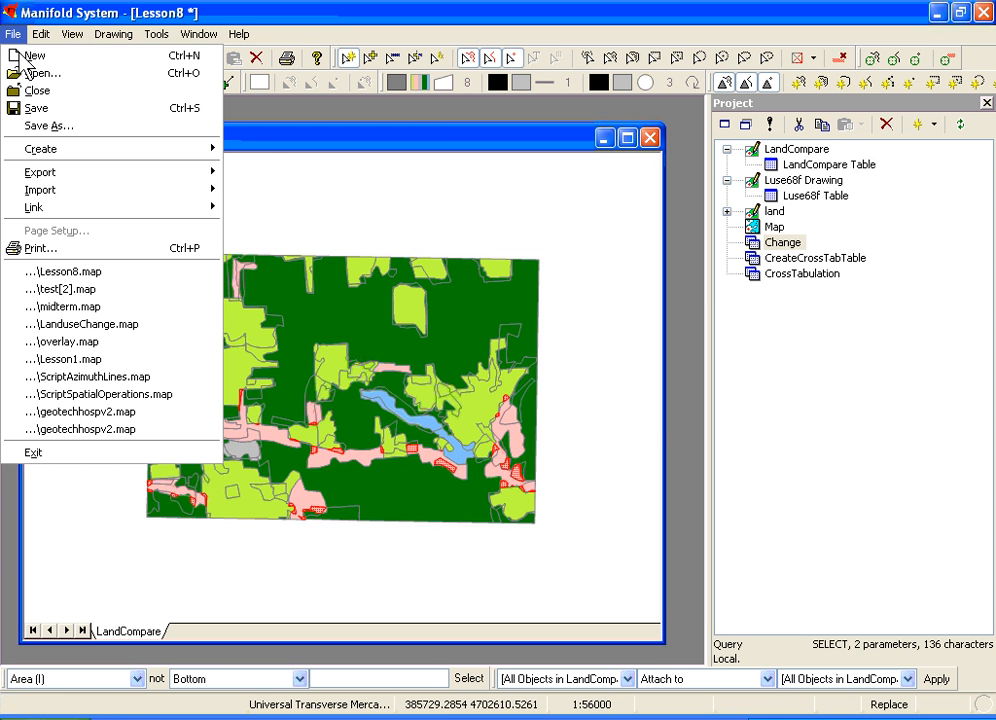
mouse_move(30, 185)
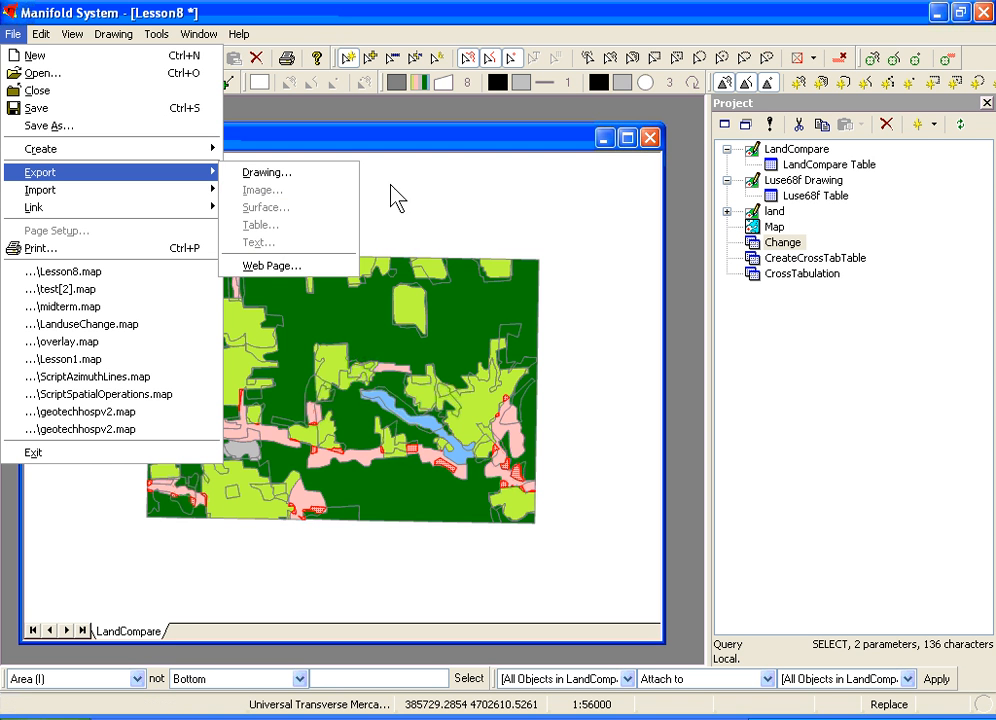
click(281, 266)
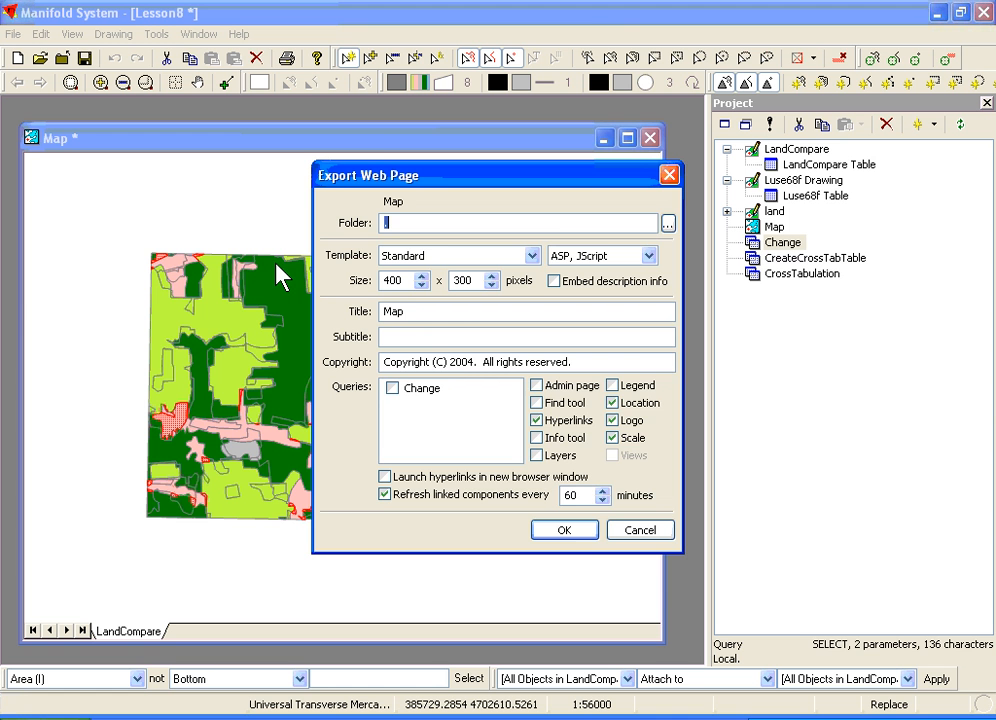
click(667, 223)
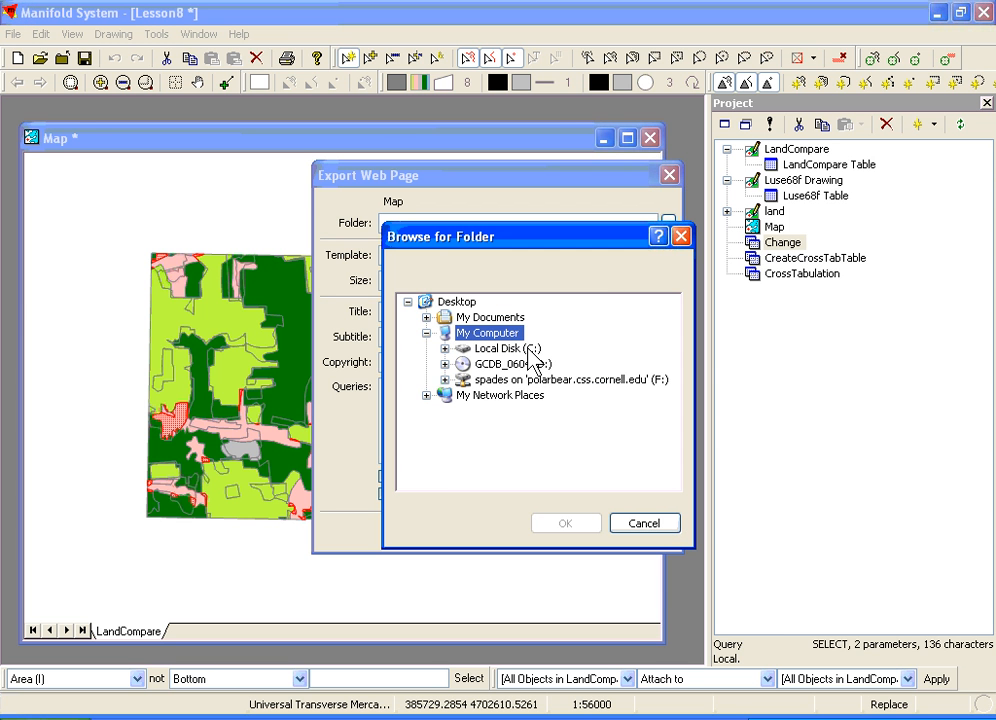
double_click(527, 348)
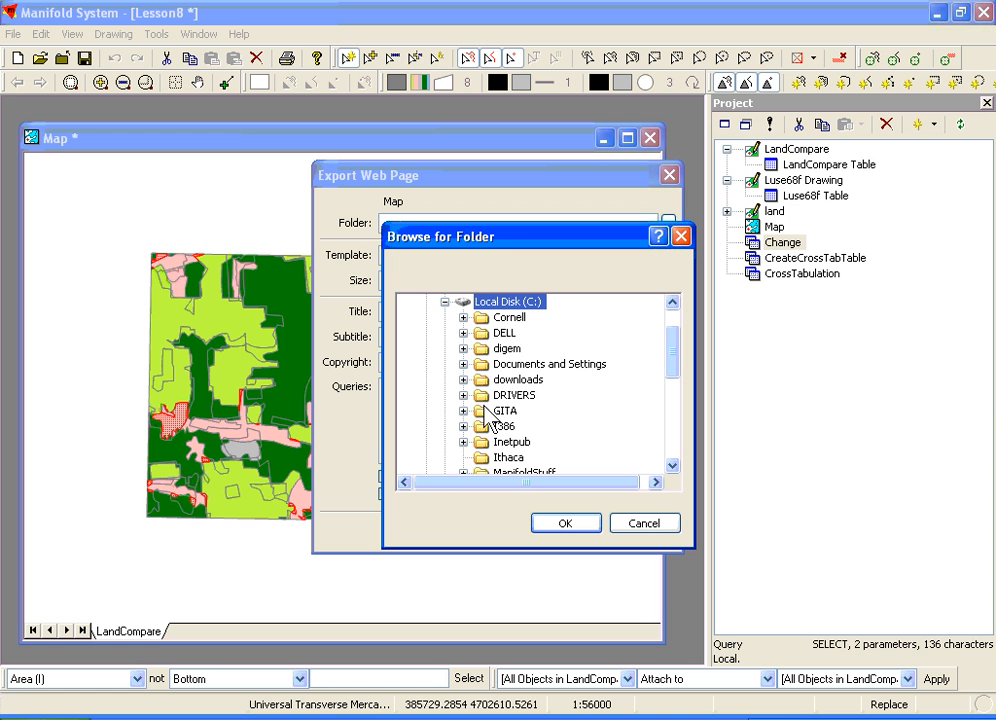
double_click(508, 442)
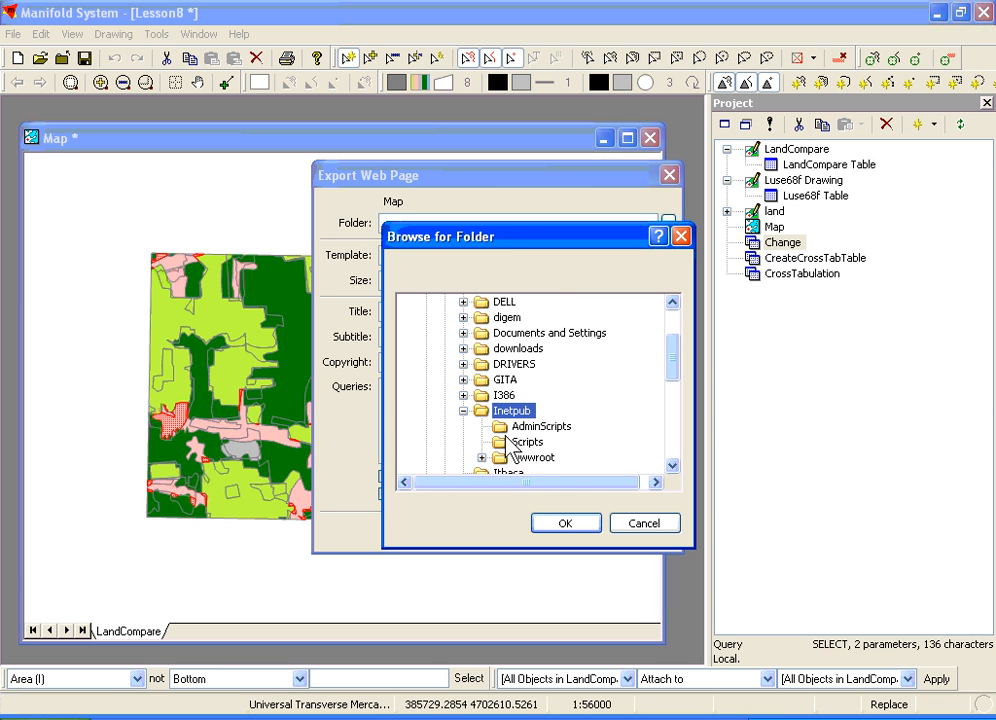
double_click(514, 457)
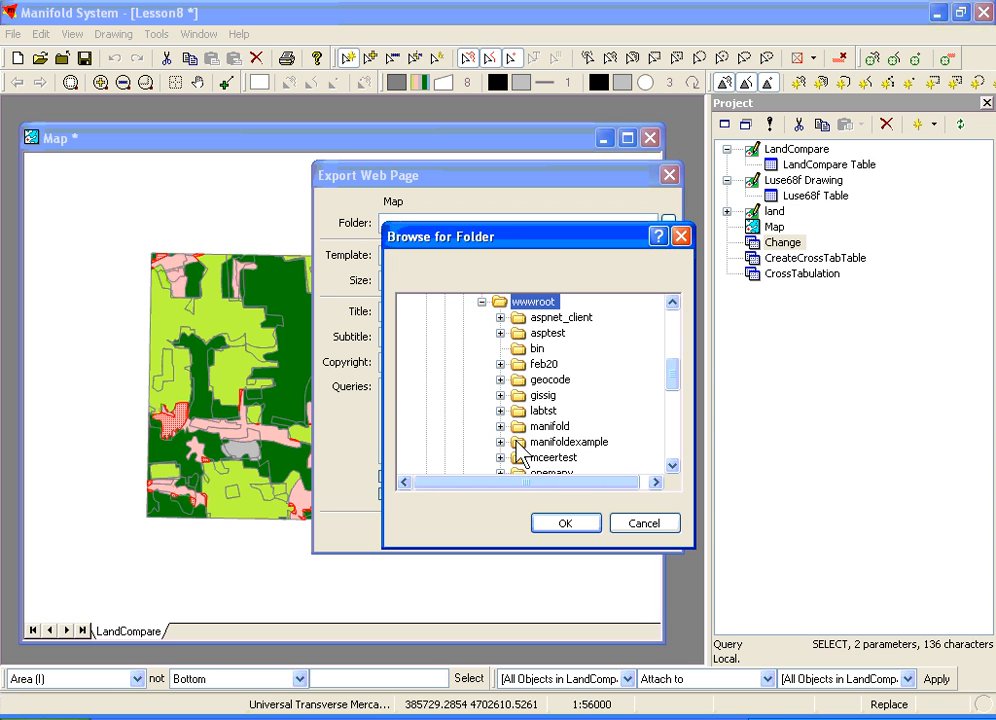
drag(676, 378, 667, 393)
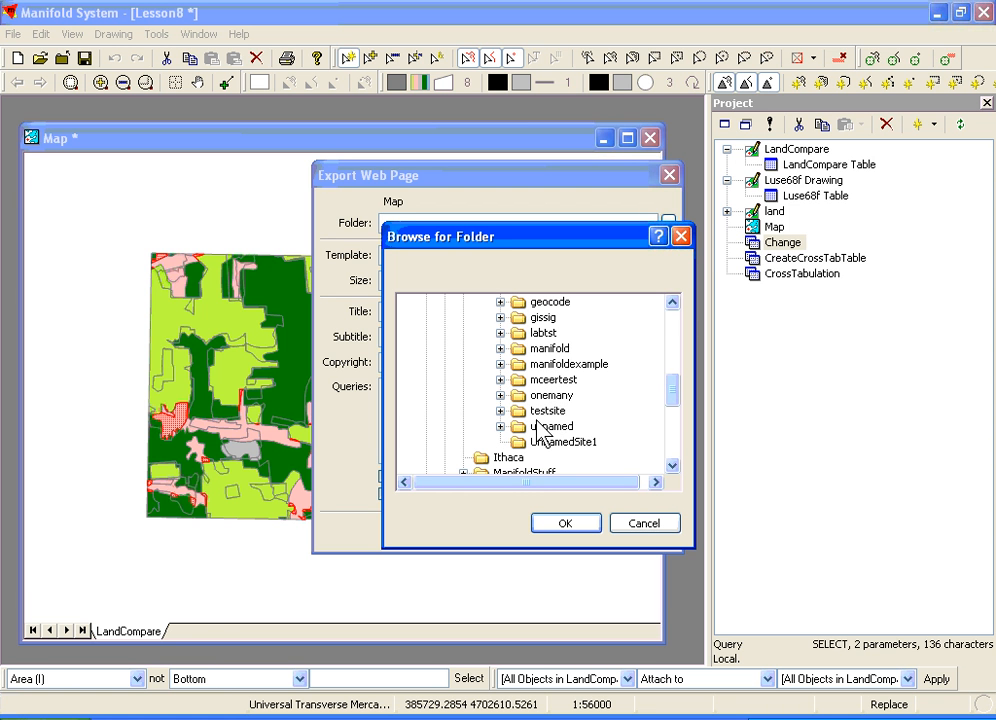
click(522, 411)
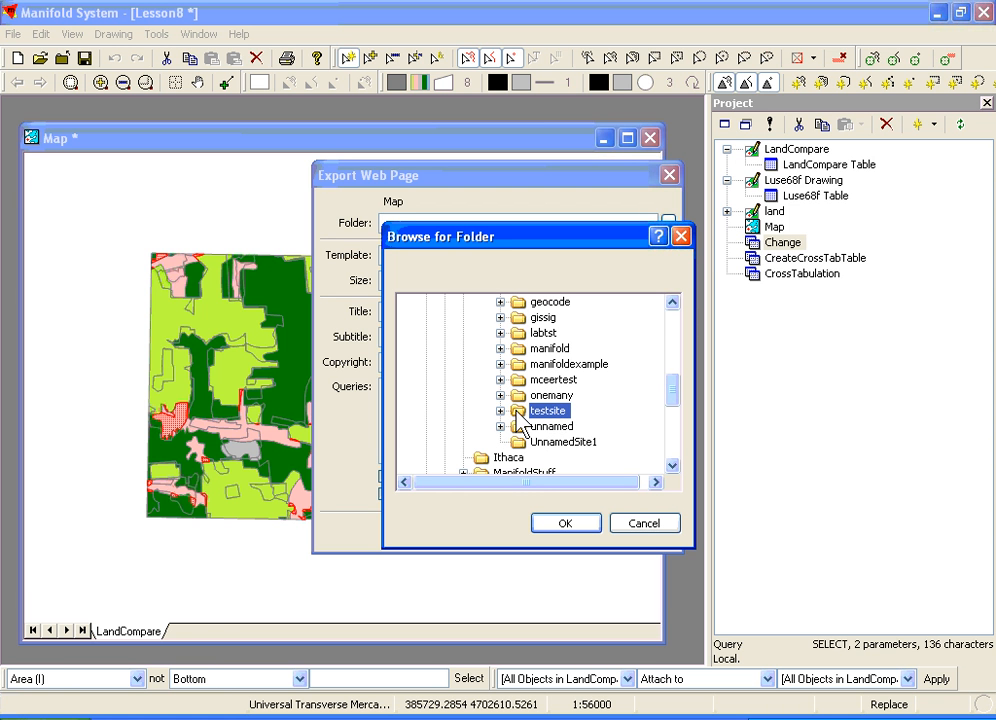
click(560, 524)
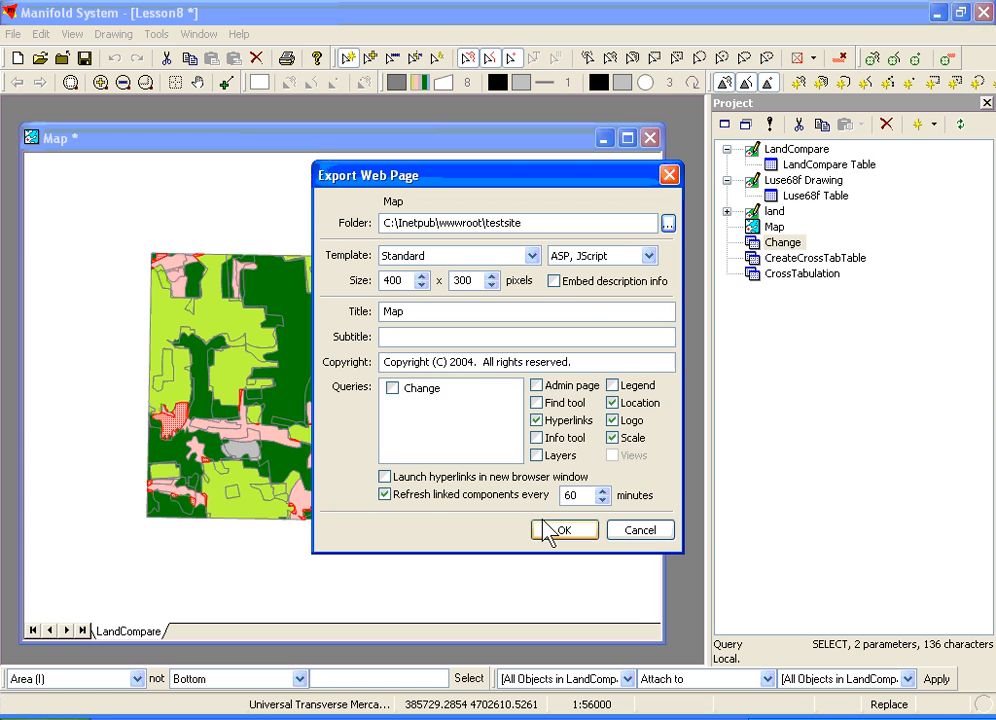
- Include the Change query in the web page and enable the find tool, legend, admin page, info tool and layers options
click(393, 388)
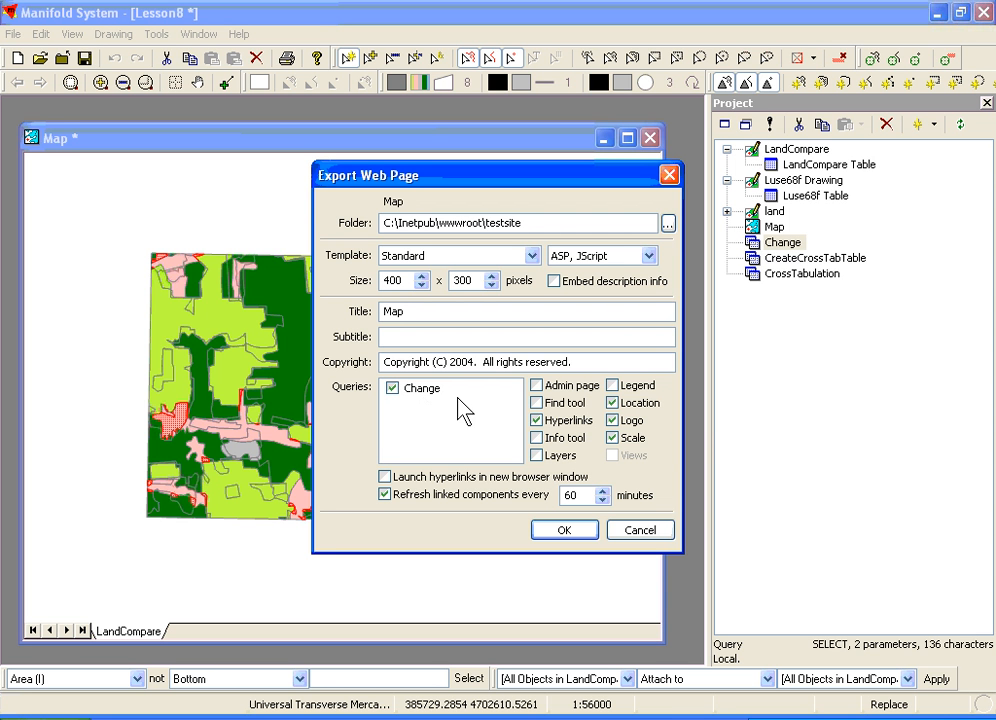
click(537, 403)
click(612, 386)
click(538, 387)
click(538, 440)
click(536, 456)
click(649, 256)
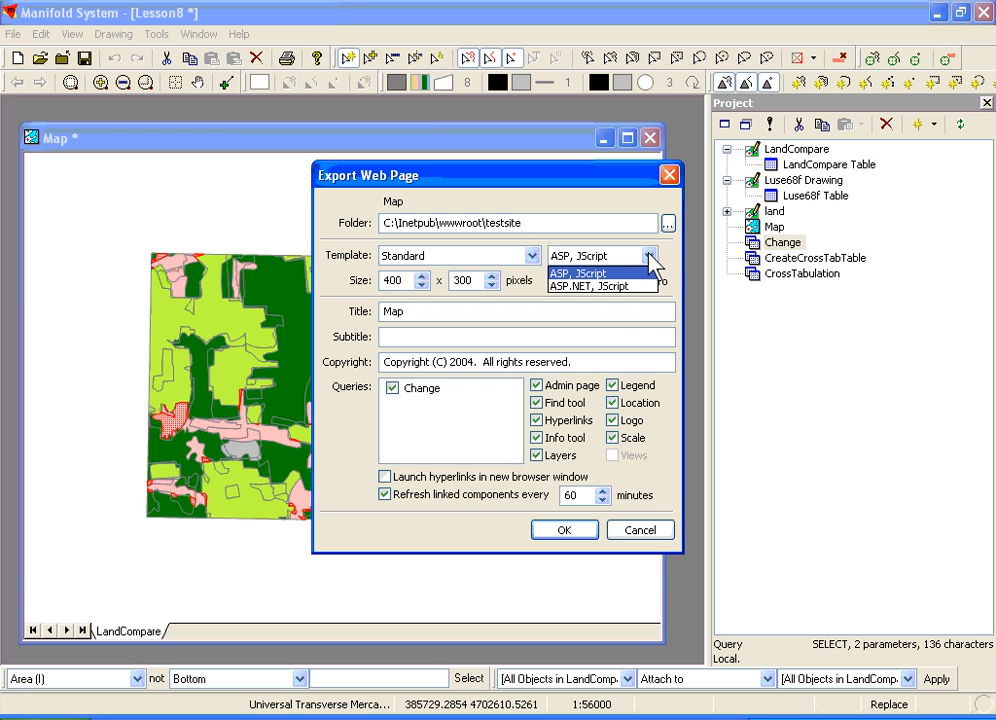
click(650, 257)
click(532, 256)
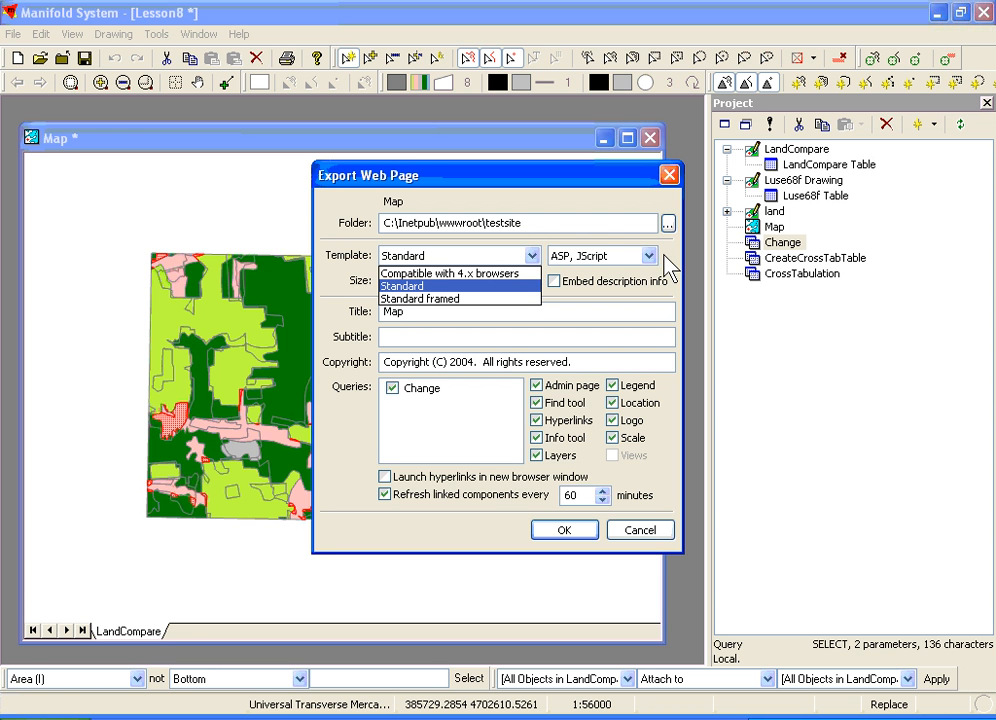
click(667, 264)
- Set the web page title to Land Cover Change Map
click(484, 306)
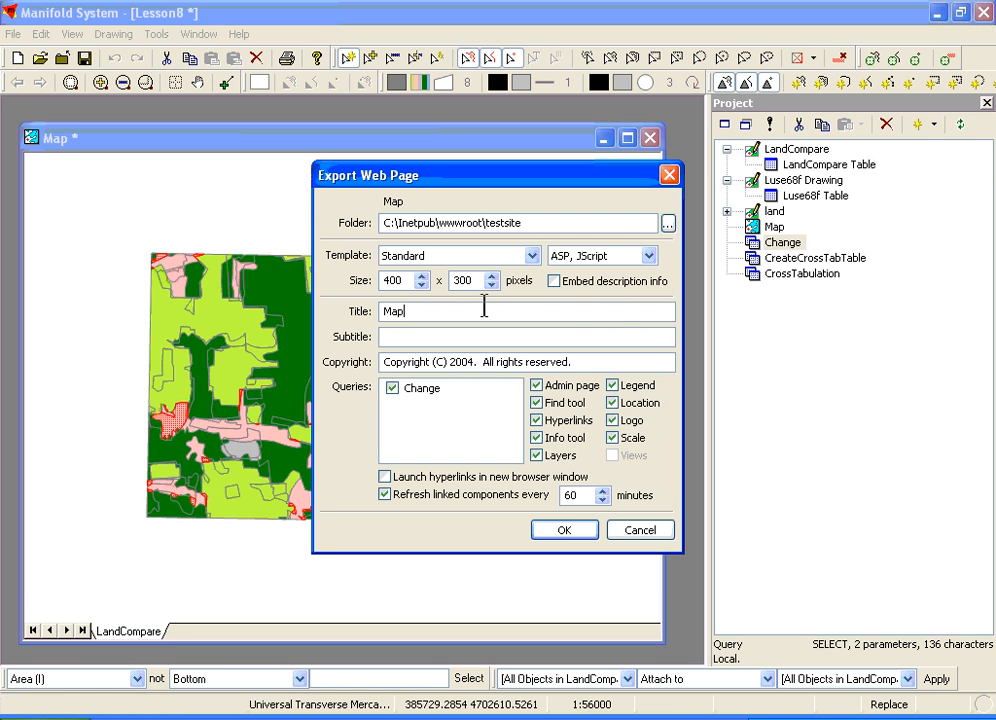
double_click(484, 306)
text(Land)
text(Use)
key(BackSpace)
key(BackSpace)
key(BackSpace)
text(Cover Change Map)
- Set the web page subtitle to Training Data Set and create the web site
click(394, 337)
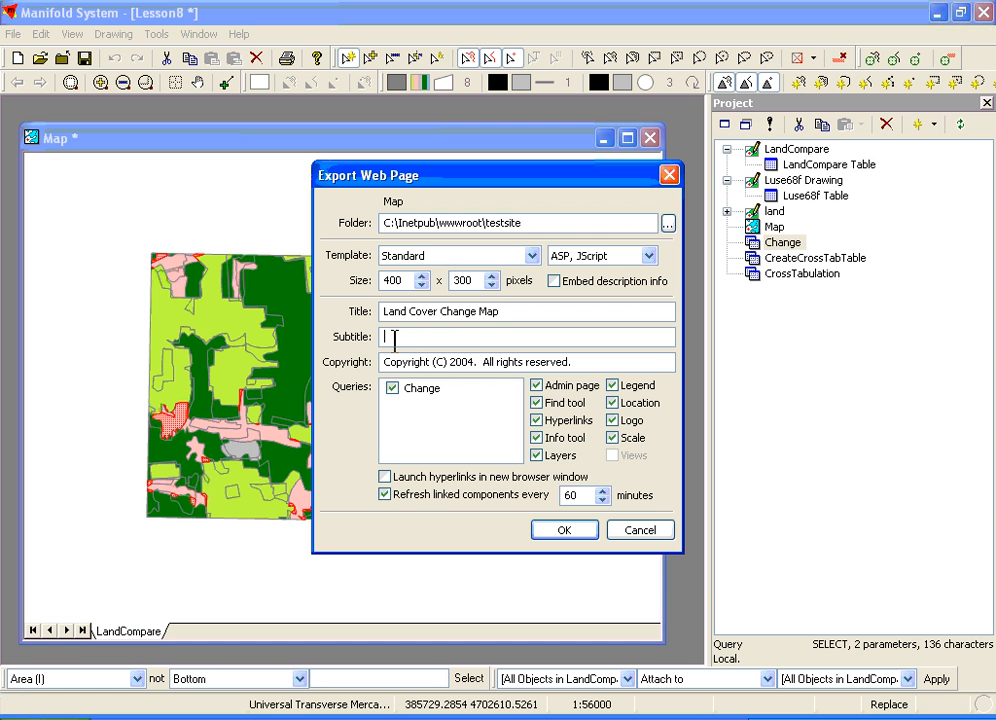
text(Training Data Set)
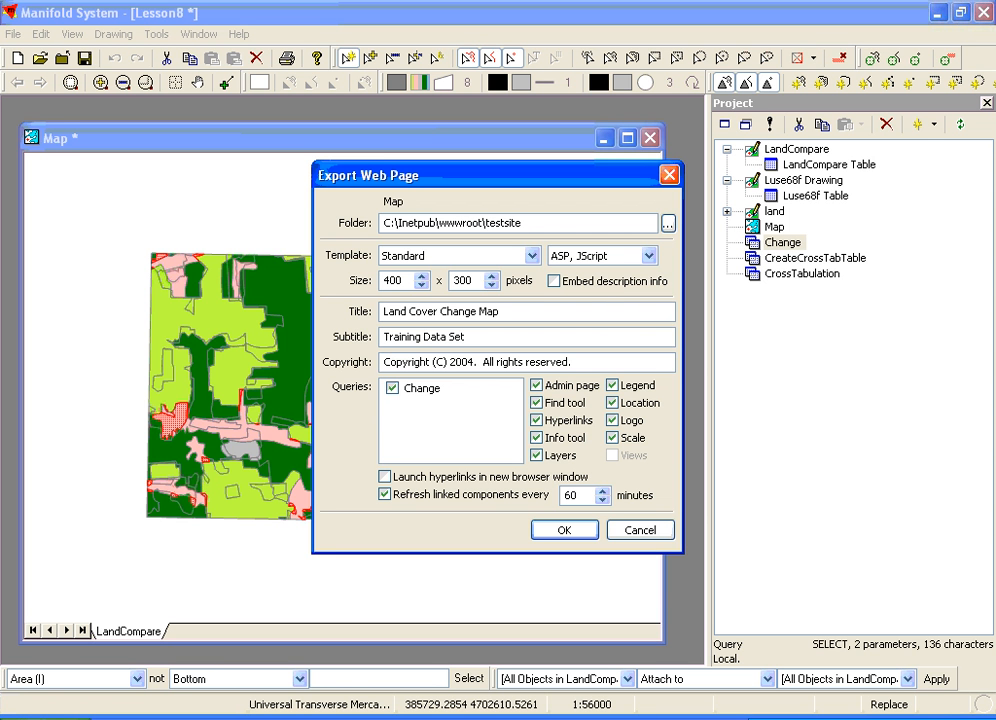
click(557, 531)
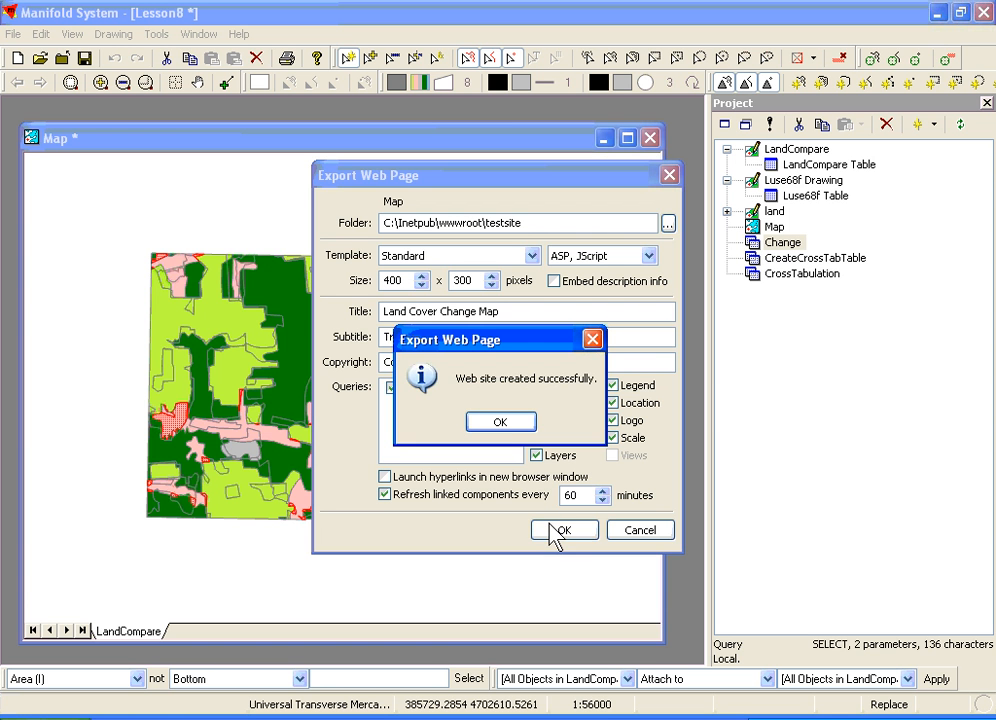
click(500, 422)
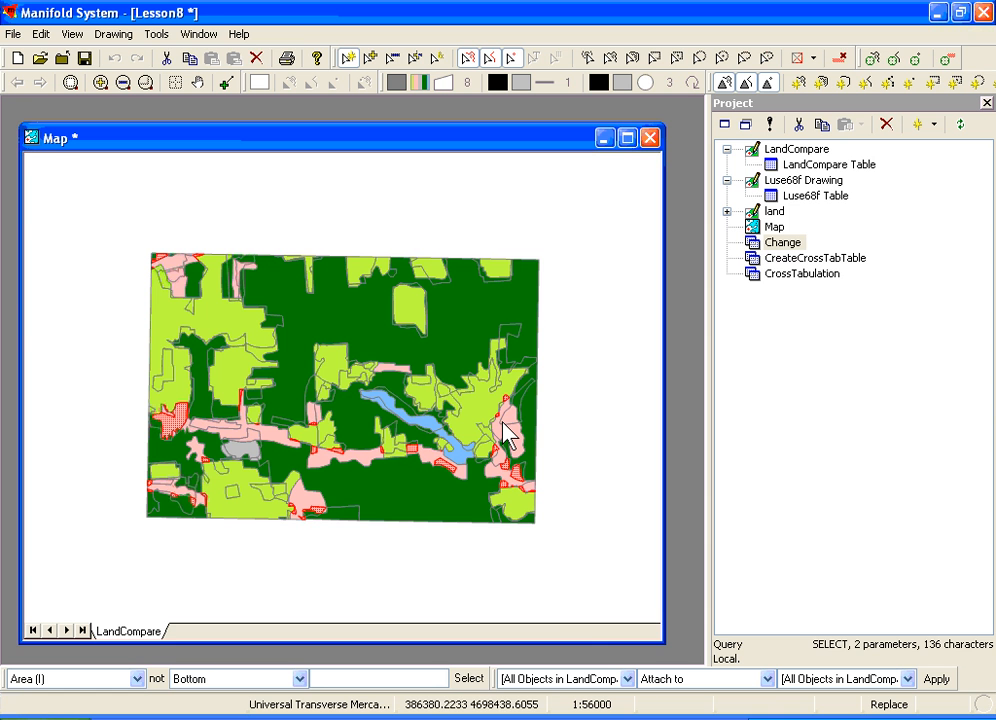
- Clear the selection in the map and save the project as c:\temp\lesson8.map, replacing the existing file
click(569, 414)
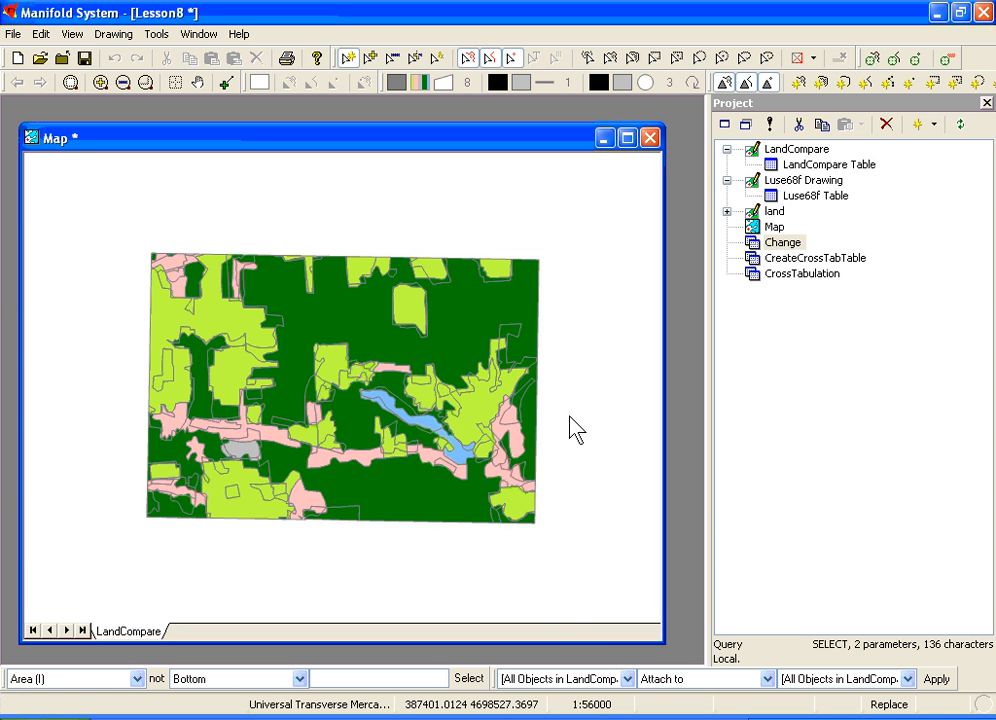
key(ctrl+s)
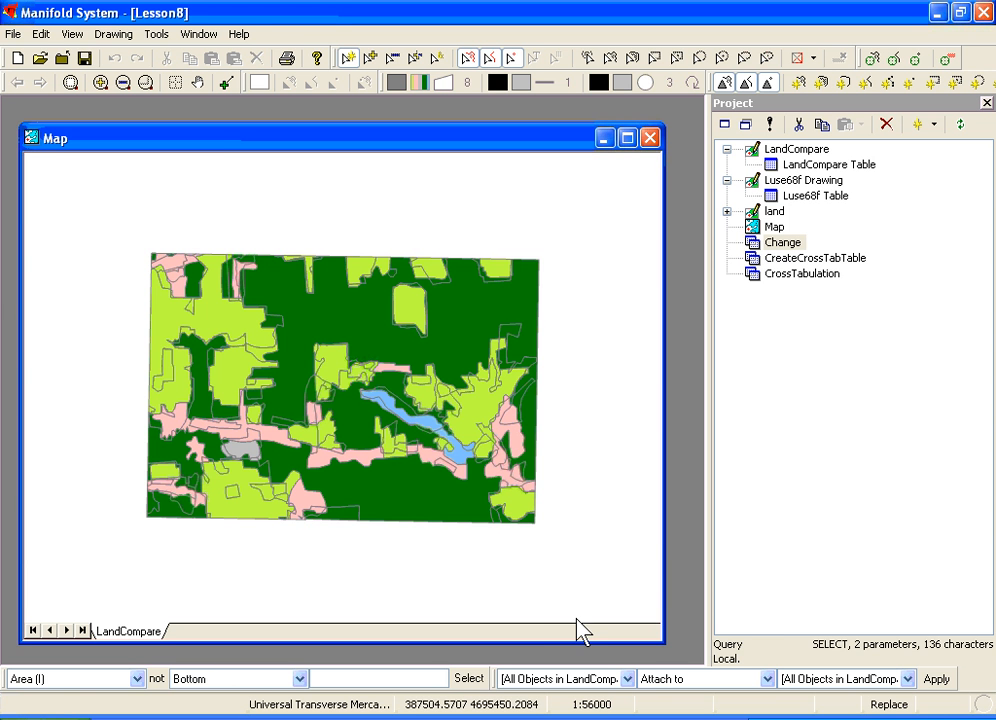
click(12, 33)
click(24, 124)
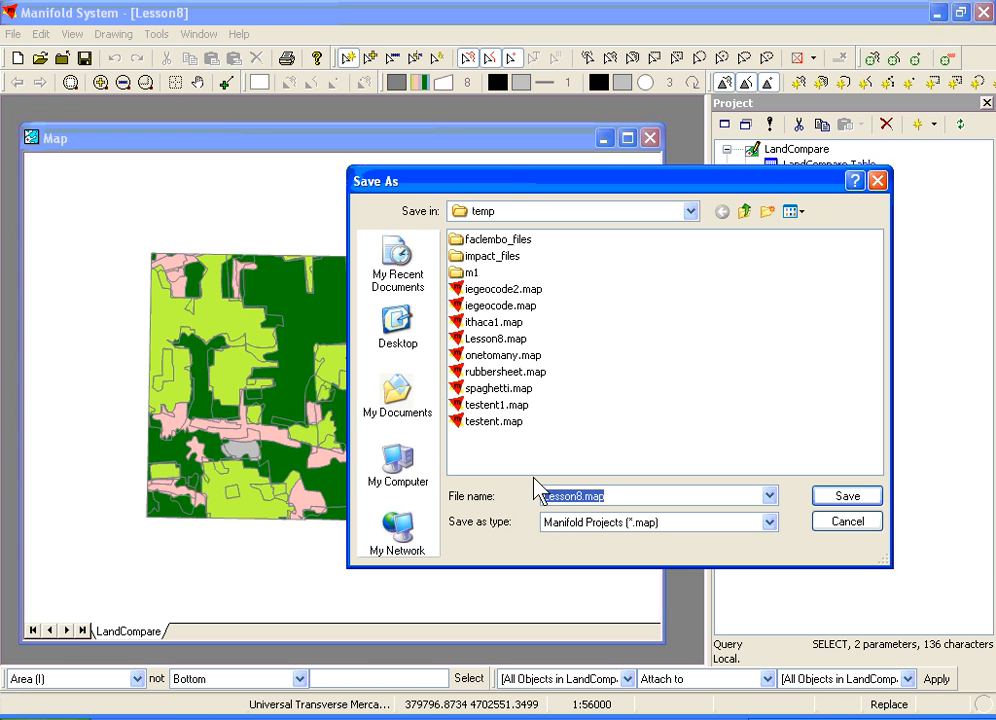
text(c:\)
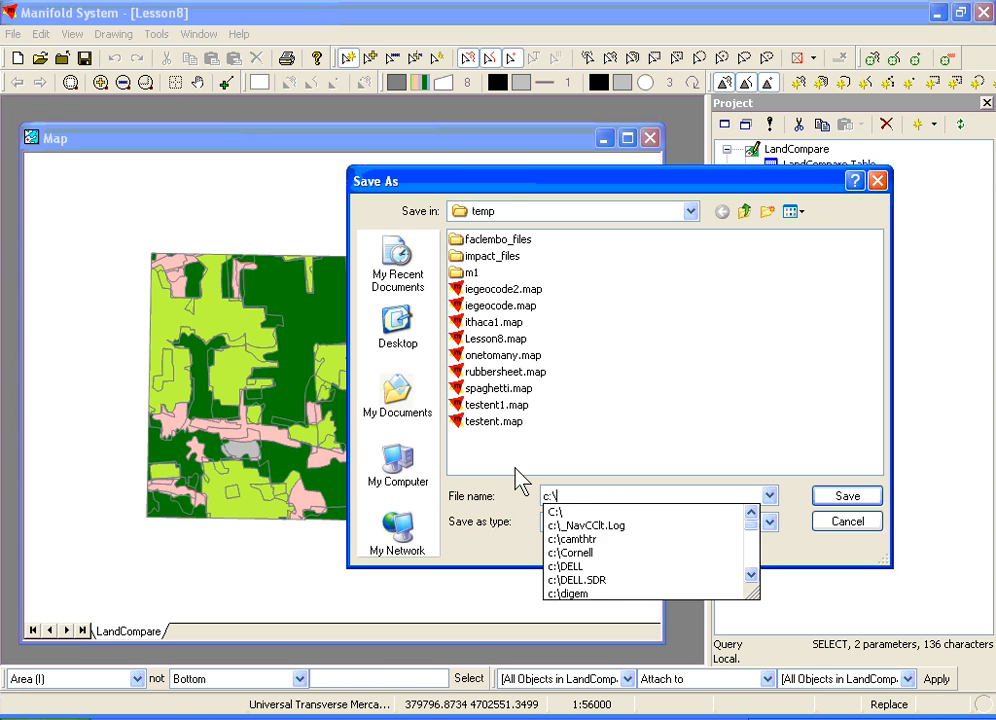
text(temp\lesson)
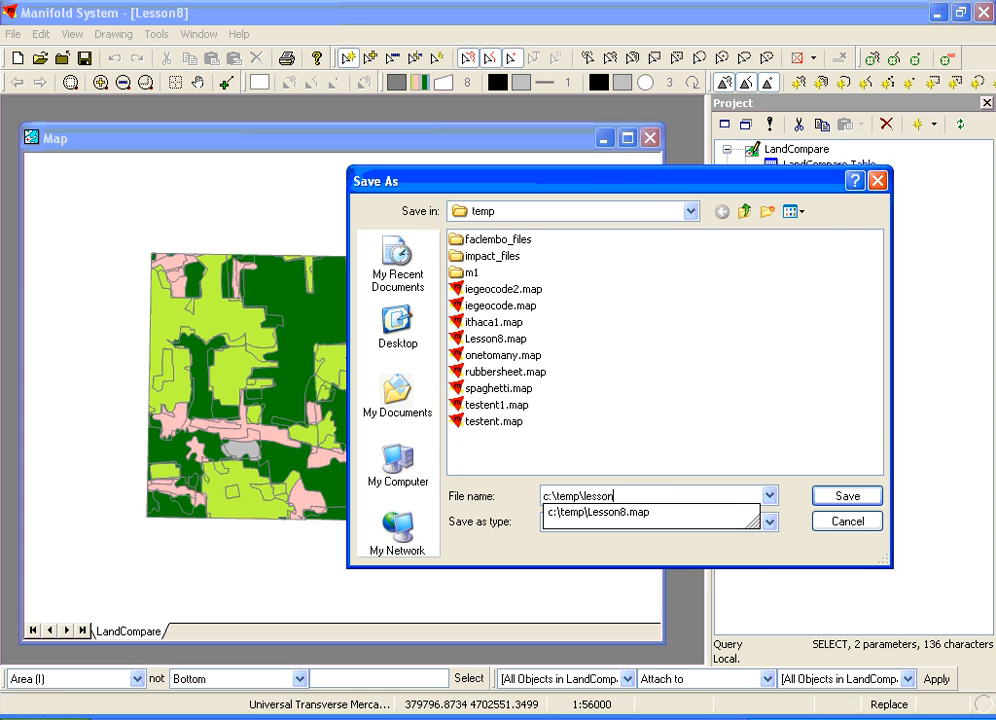
text(8.map)
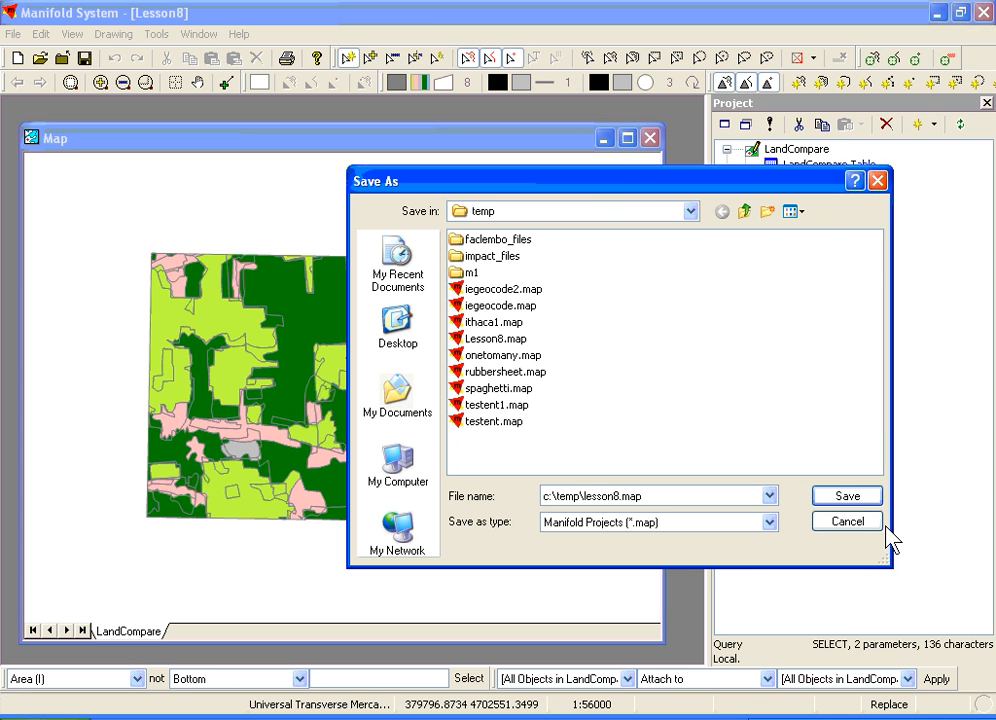
click(849, 495)
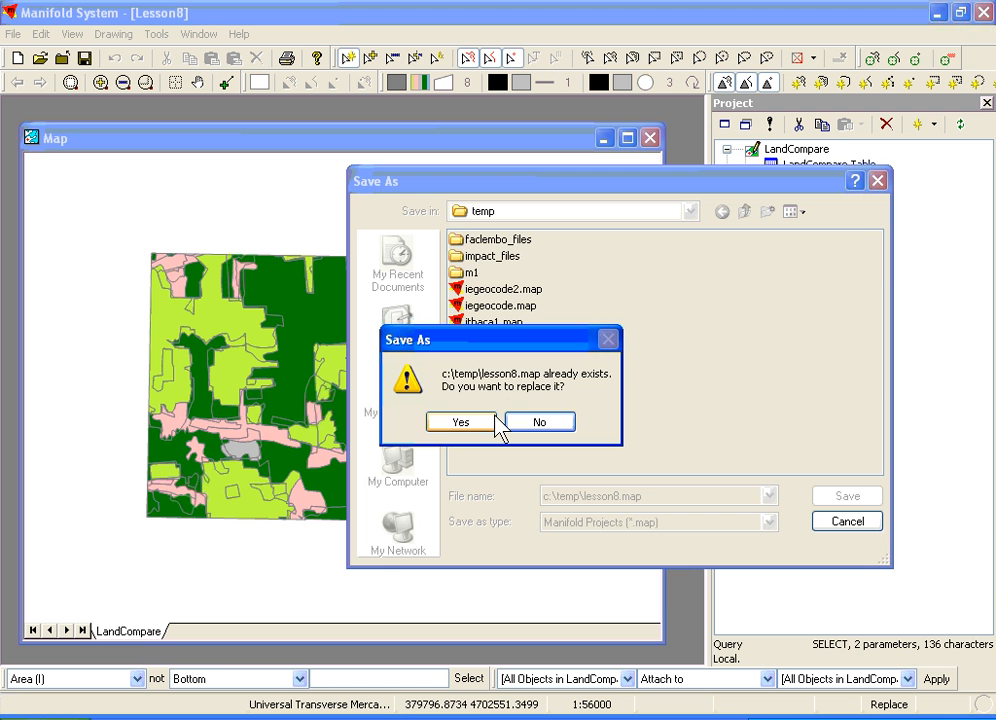
click(492, 428)
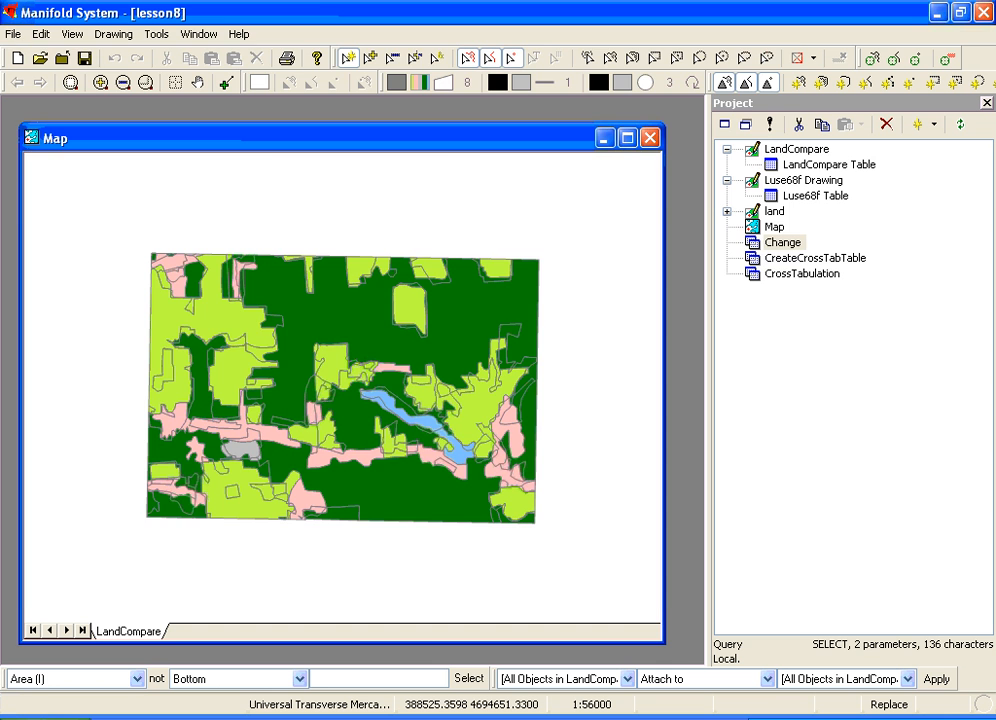
- Switch to the testsite folder in Windows Explorer, set the file path in config.txt to C:\temp\Lesson8.map, and save and close the file
key(alt+Tab)
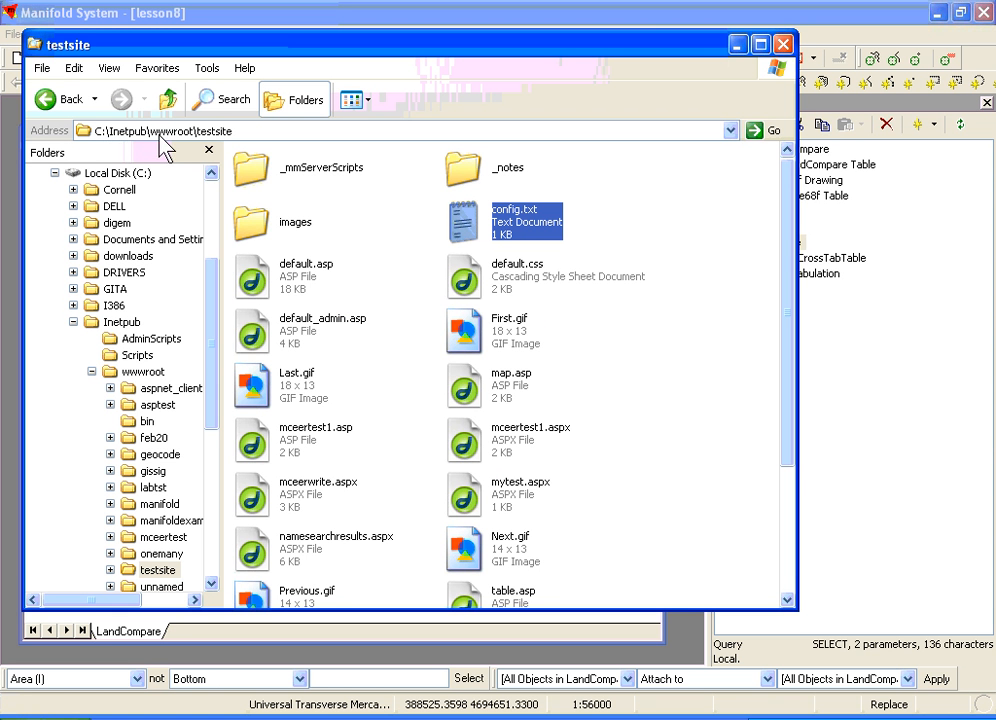
double_click(468, 224)
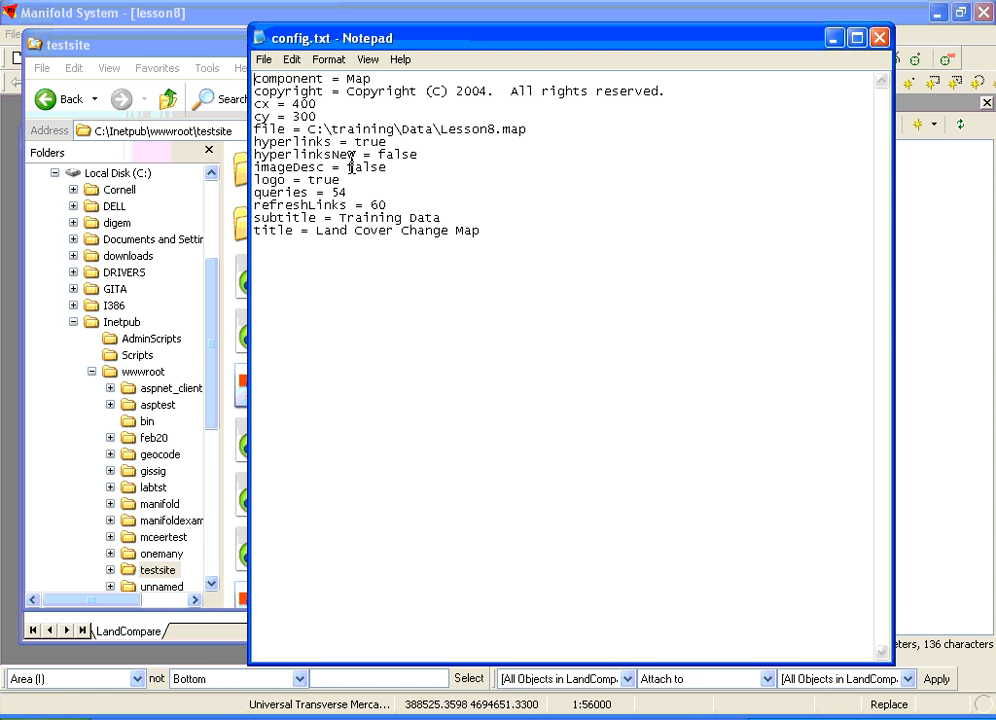
drag(332, 128, 432, 128)
text(temp)
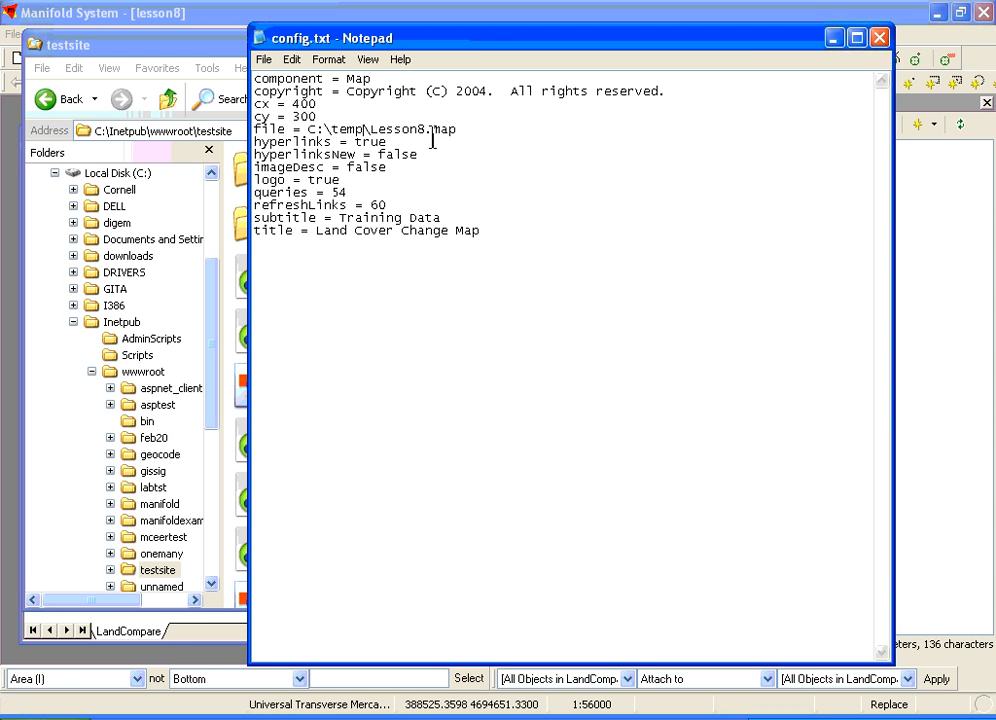
click(265, 60)
click(278, 114)
click(881, 42)
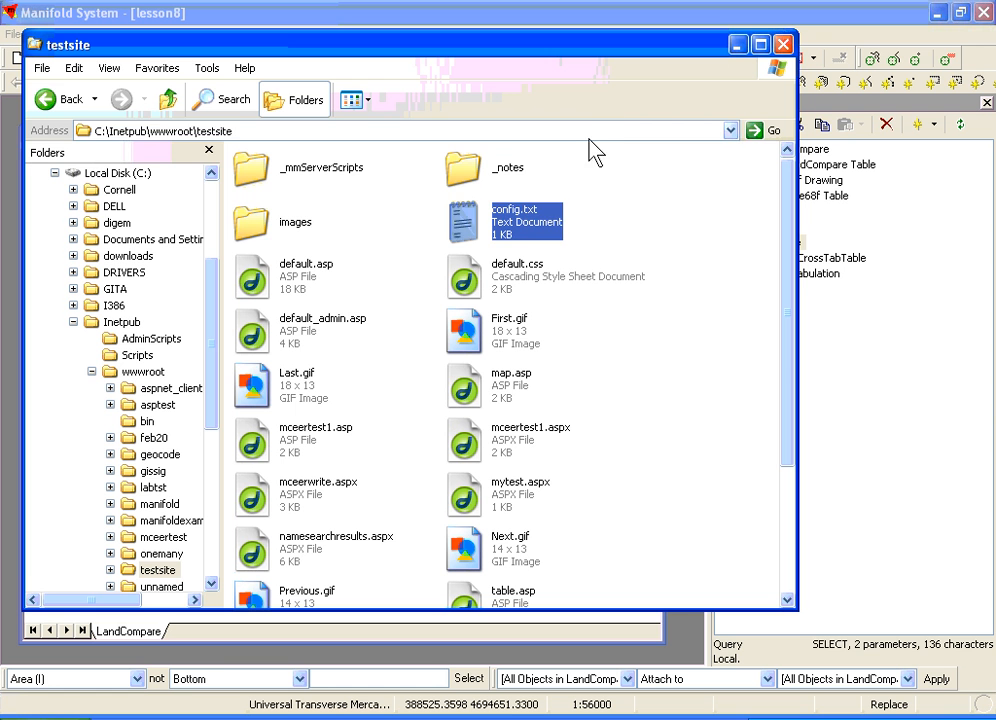
- Go to the c:\temp folder and locate the lesson8.map file
click(586, 131)
text(c:	emp)
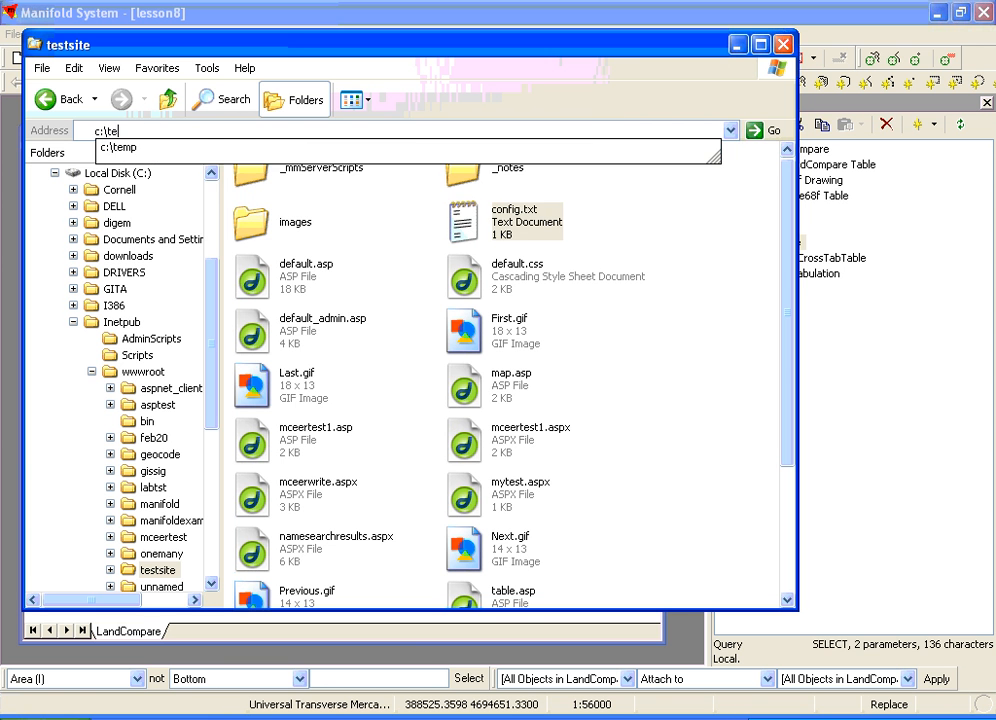
text(\)
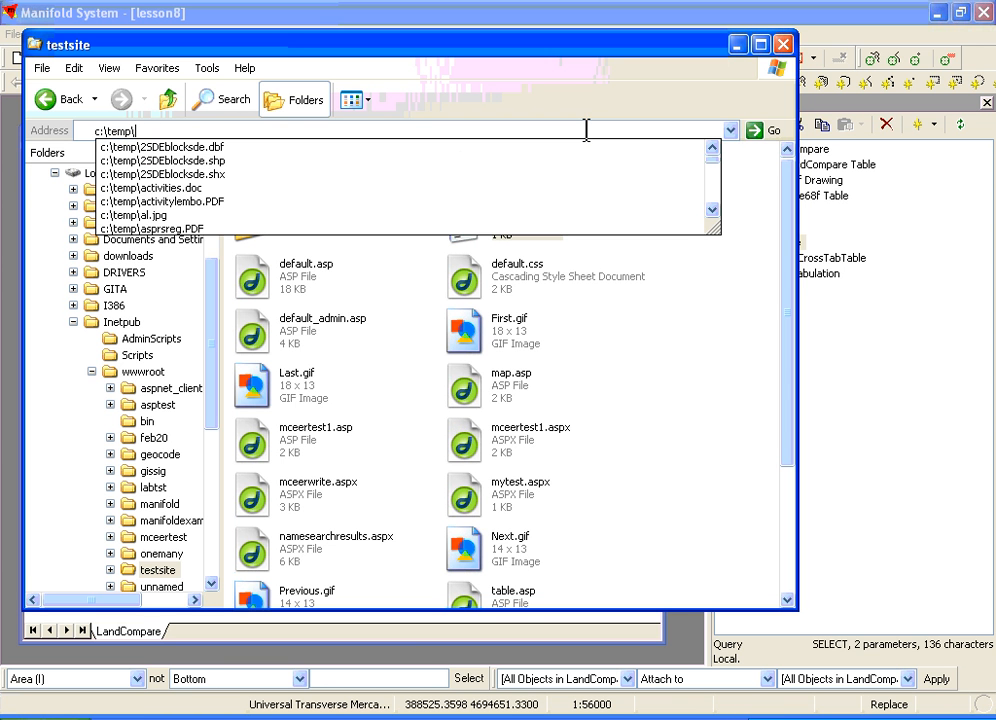
key(Return)
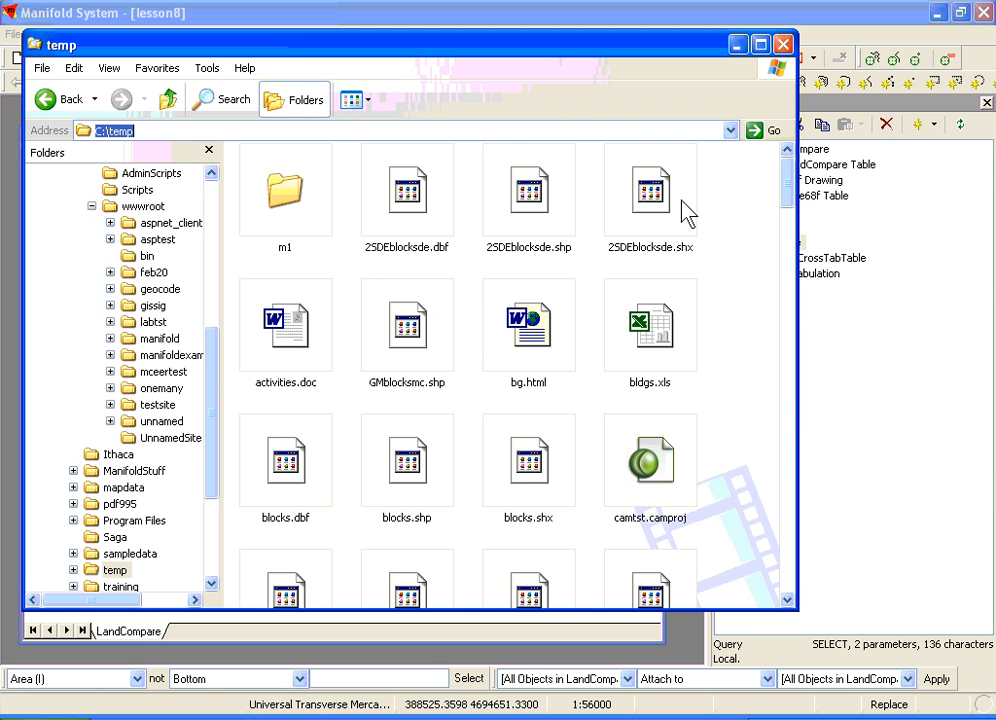
click(680, 211)
key(l)
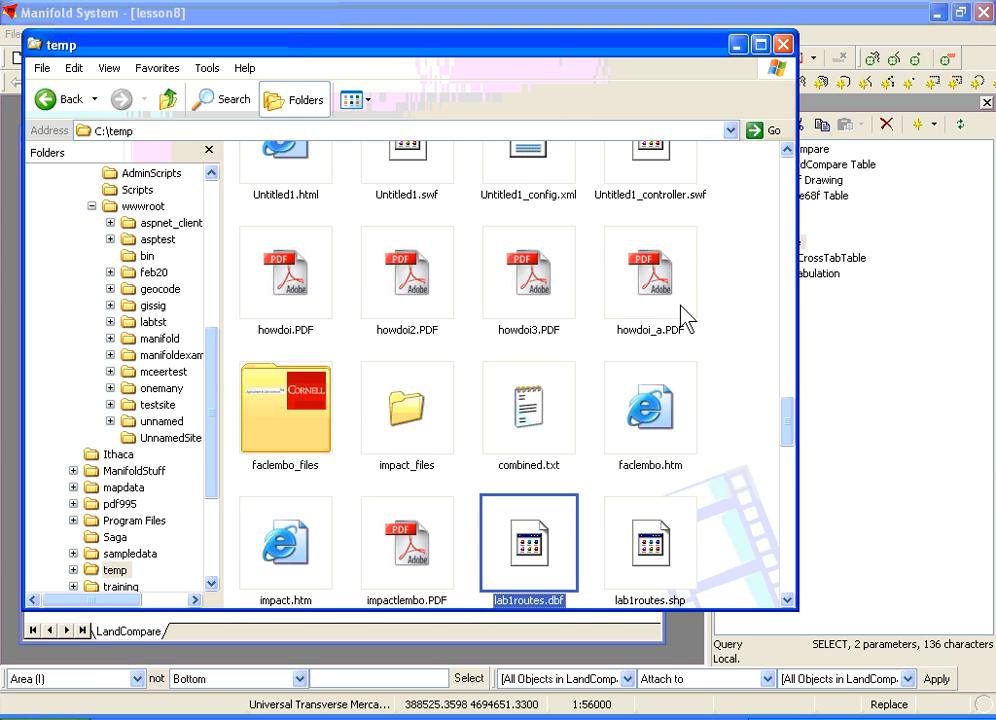
drag(789, 437, 774, 586)
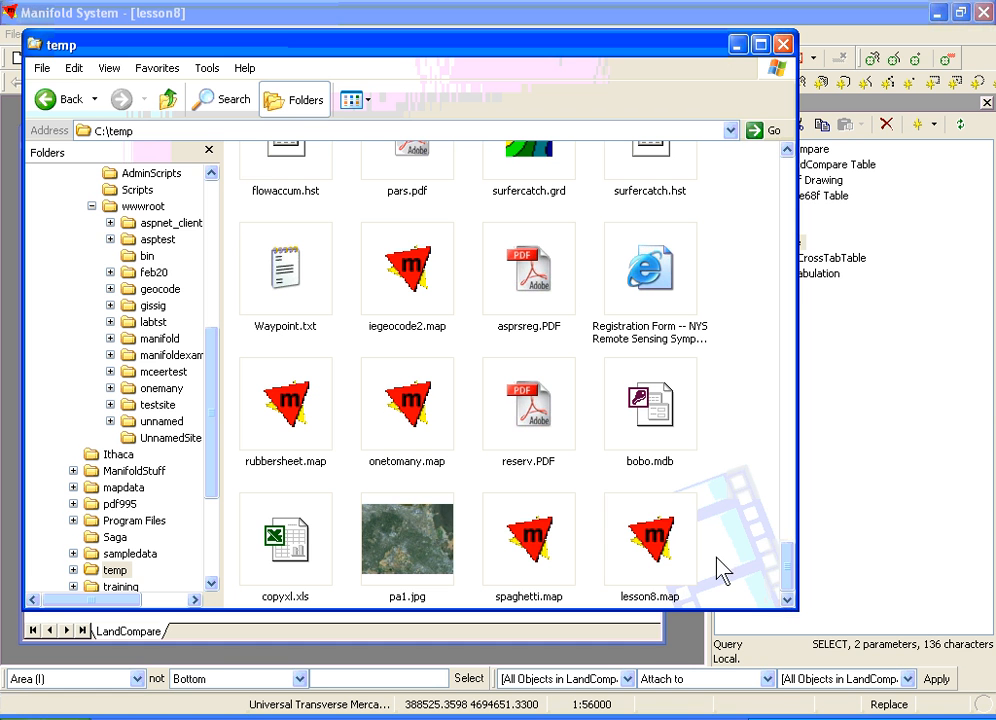
- Open the properties of lesson8.map and examine which accounts have security permissions on the file
click(668, 568)
right_click(668, 568)
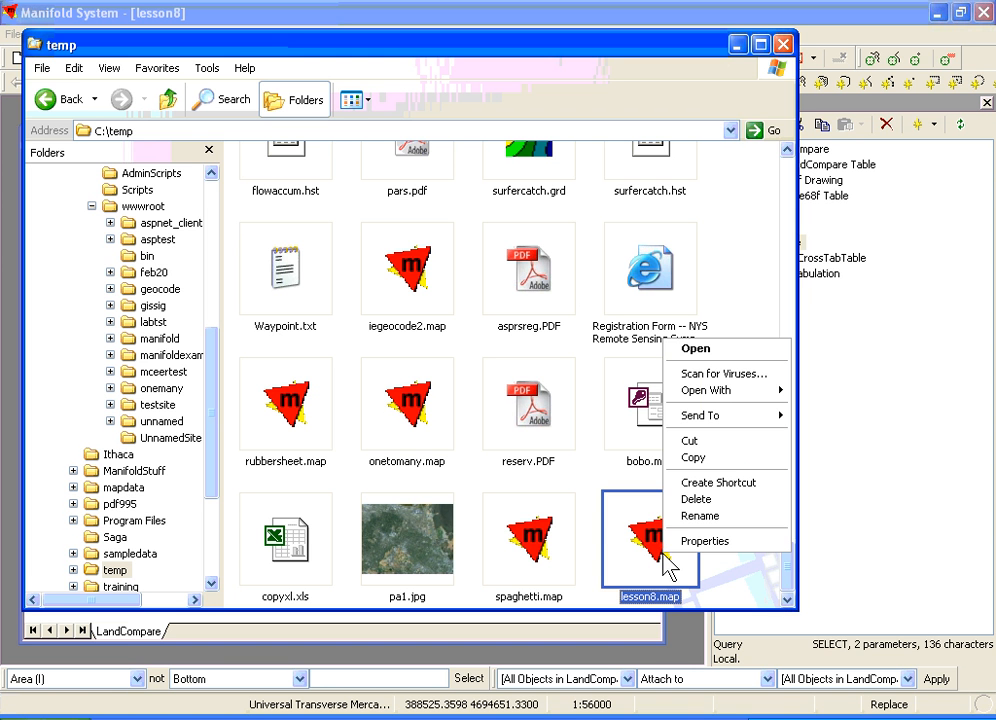
click(685, 541)
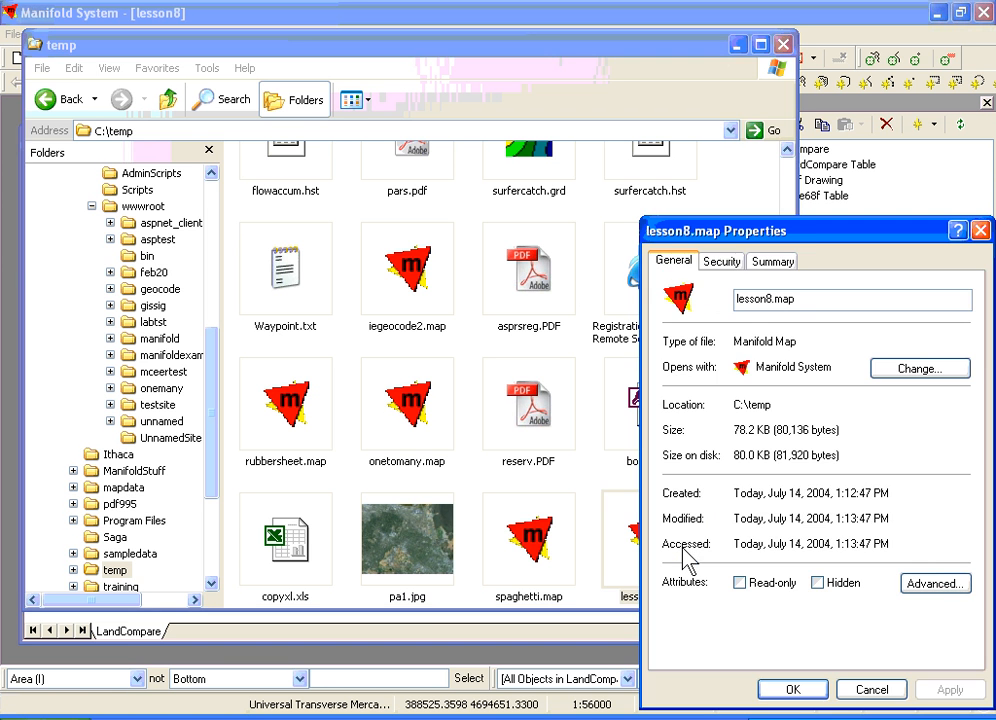
drag(814, 238, 660, 120)
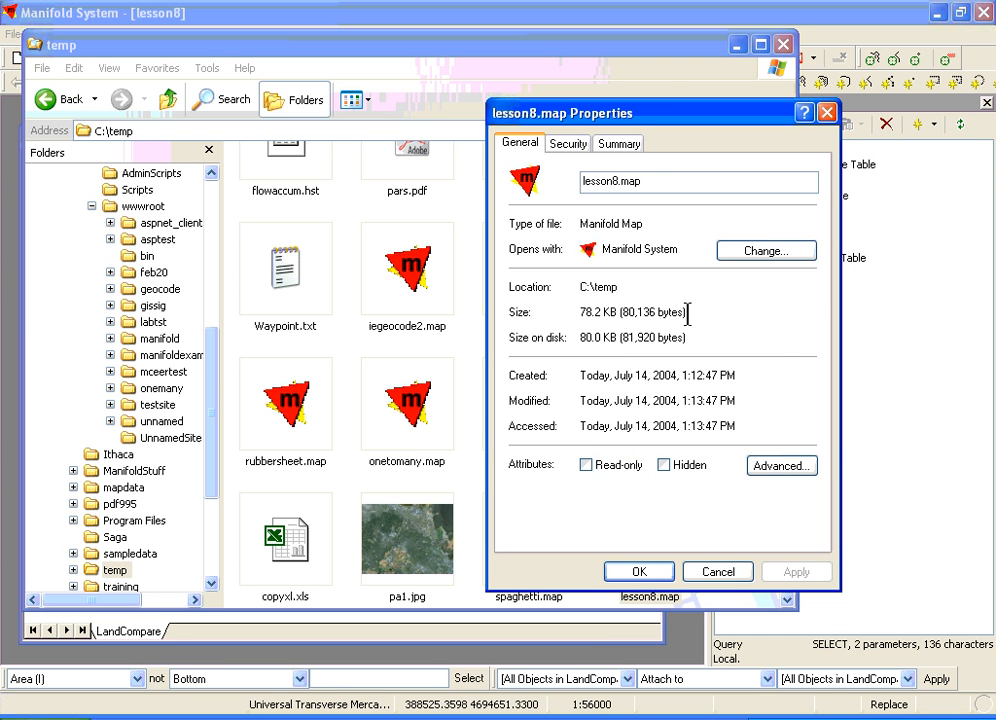
click(572, 146)
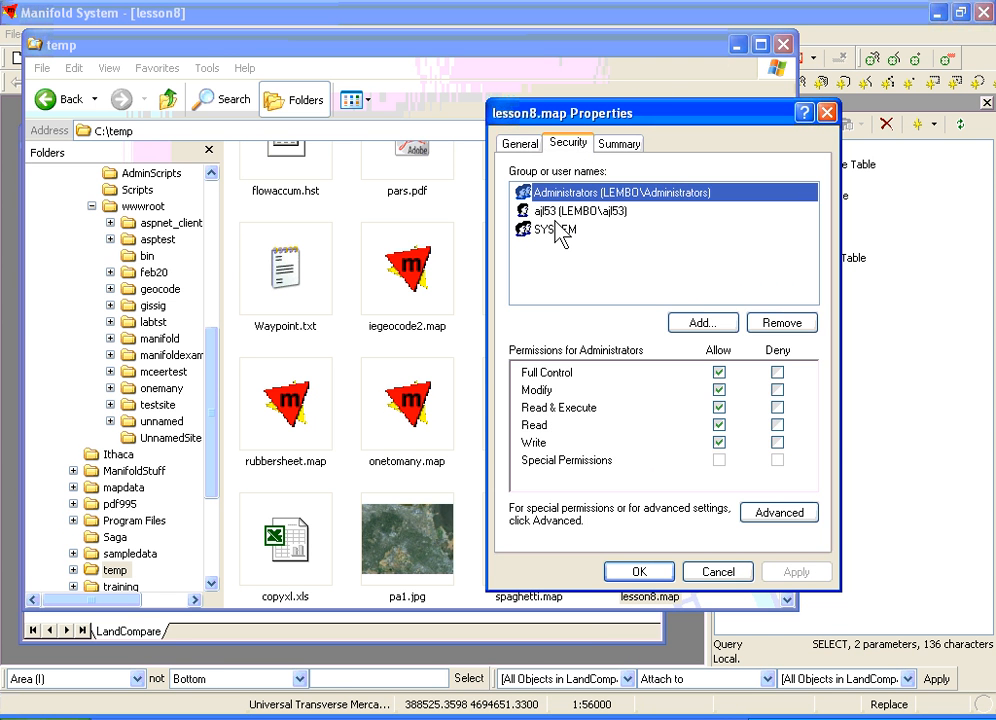
click(775, 514)
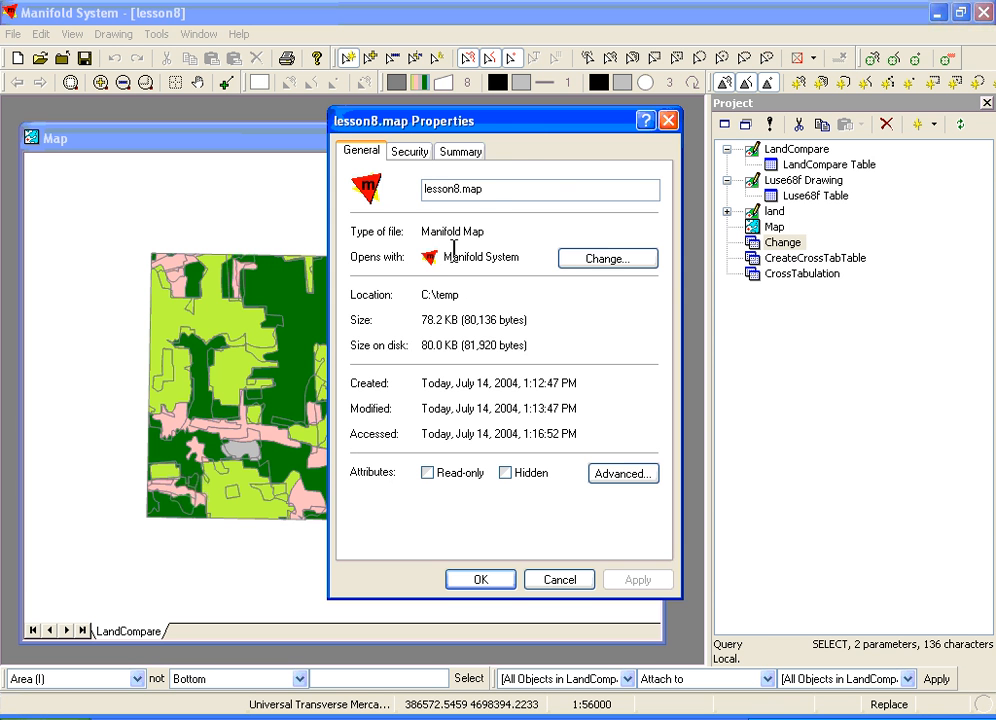
click(412, 151)
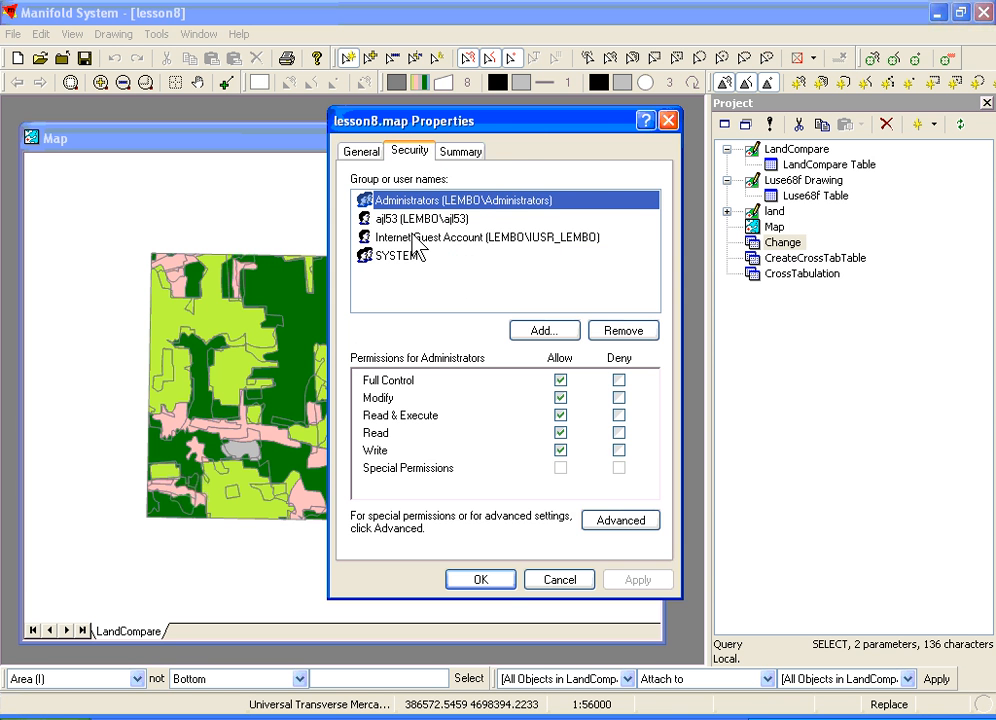
- Examine the Internet Guest Account's permissions on lesson8.map and close the properties without making changes
click(411, 238)
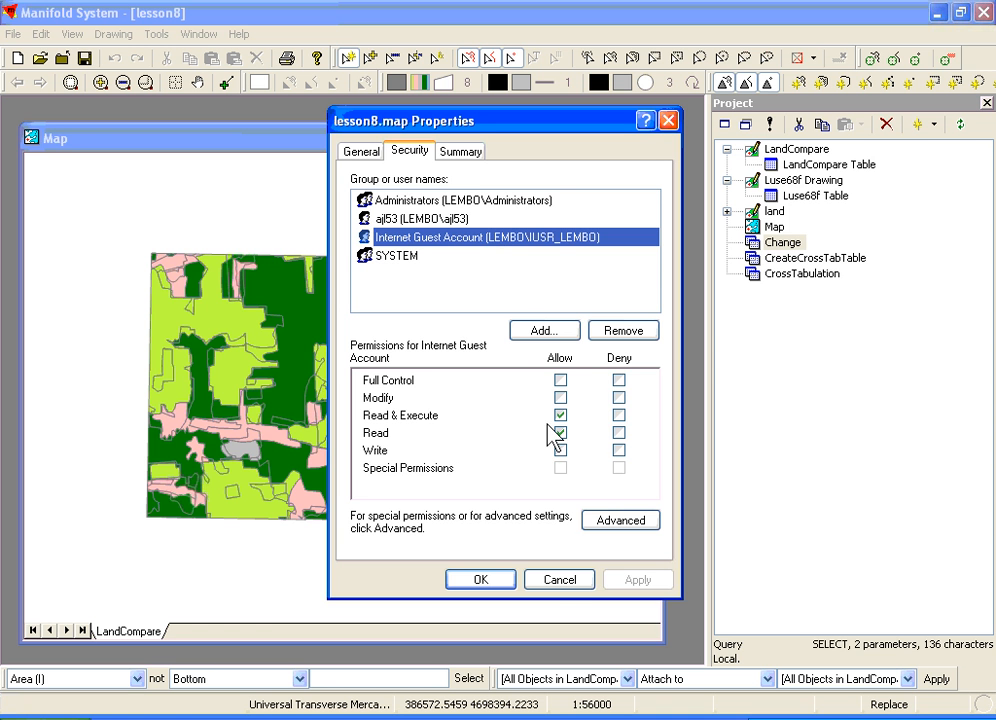
click(559, 583)
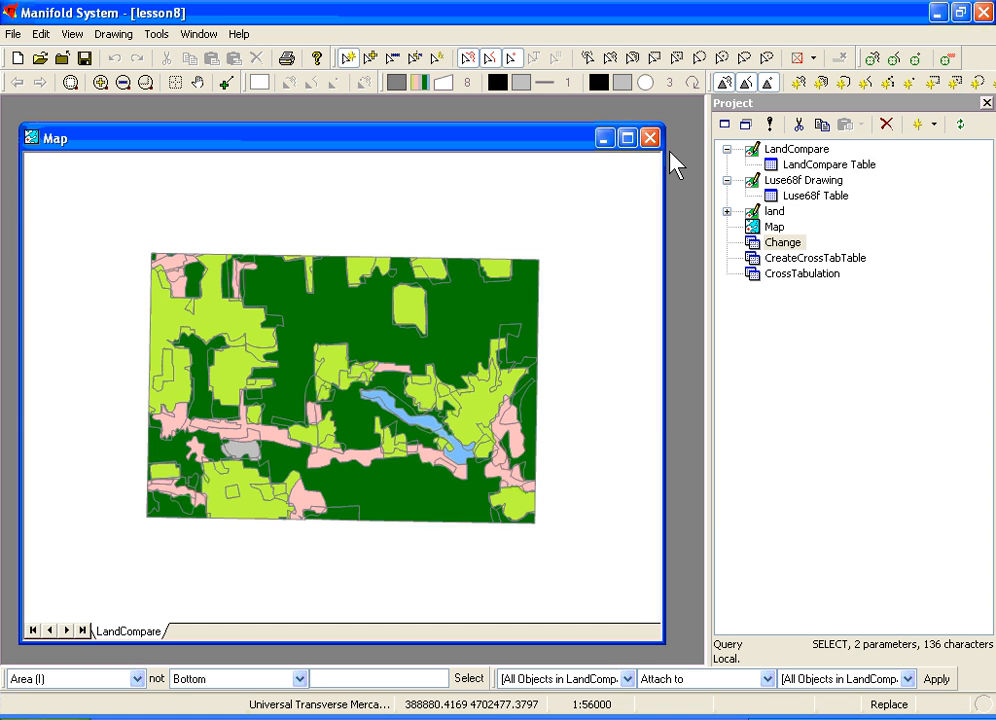
key(alt+Tab)
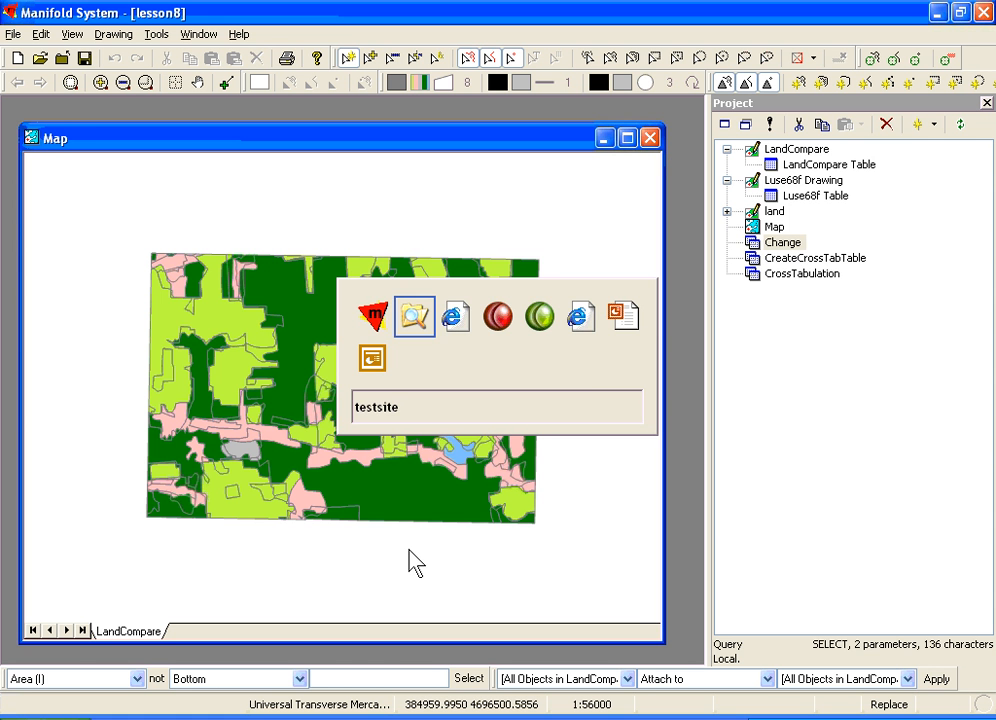
key(alt+Tab)
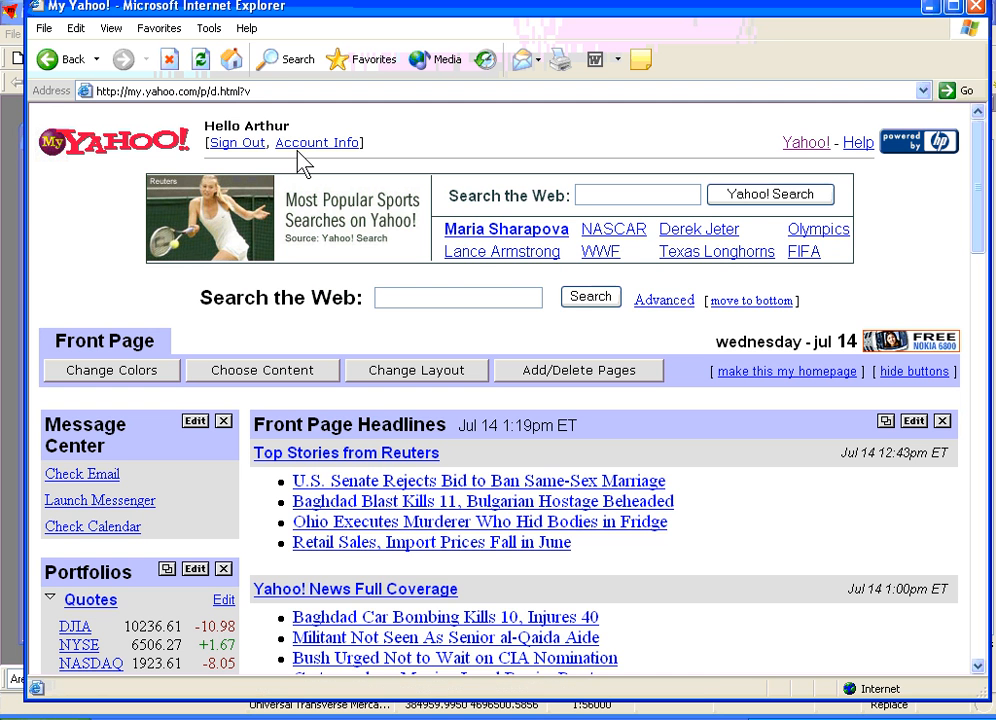
click(311, 91)
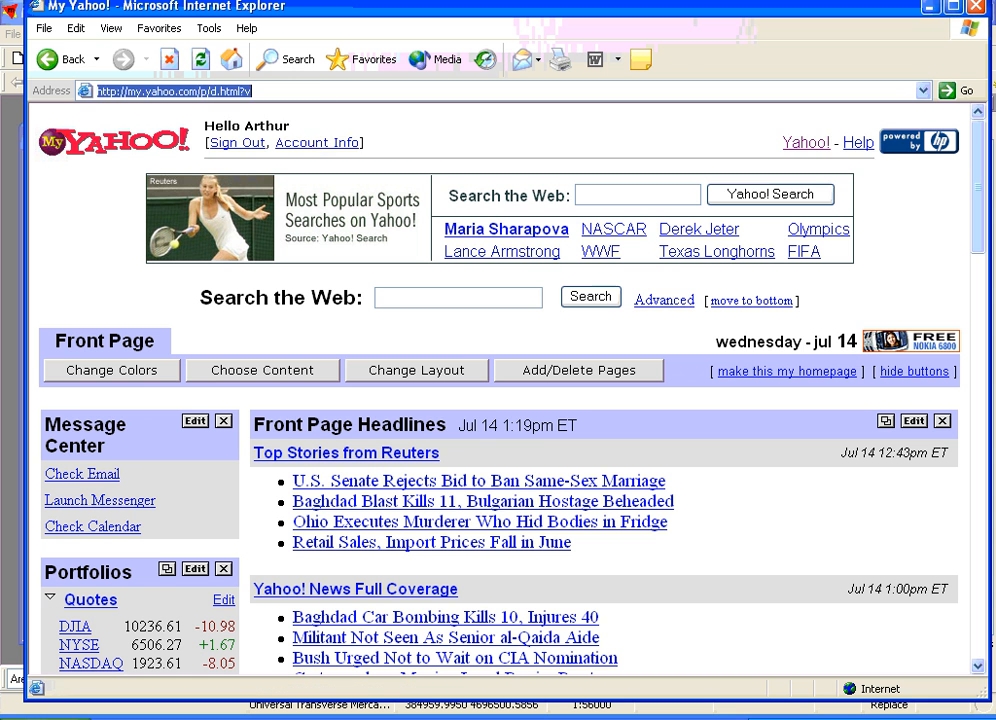
text(local)
key(Down)
key(BackSpace)
key(BackSpace)
key(BackSpace)
key(BackSpace)
key(BackSpace)
key(BackSpace)
key(BackSpace)
key(BackSpace)
key(BackSpace)
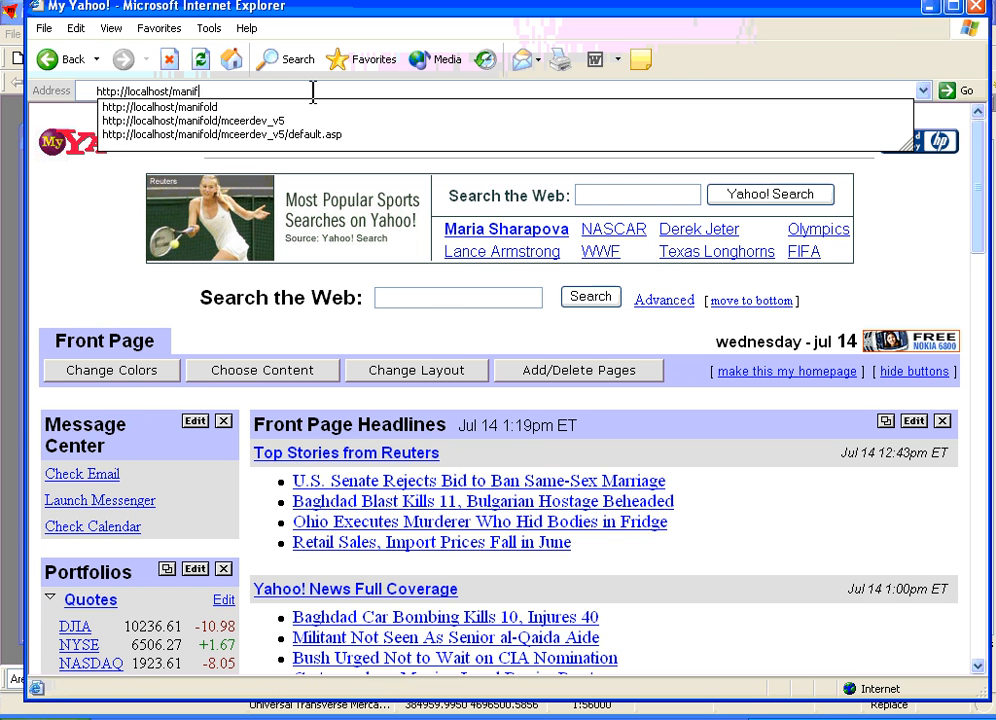
text(/testsite/)
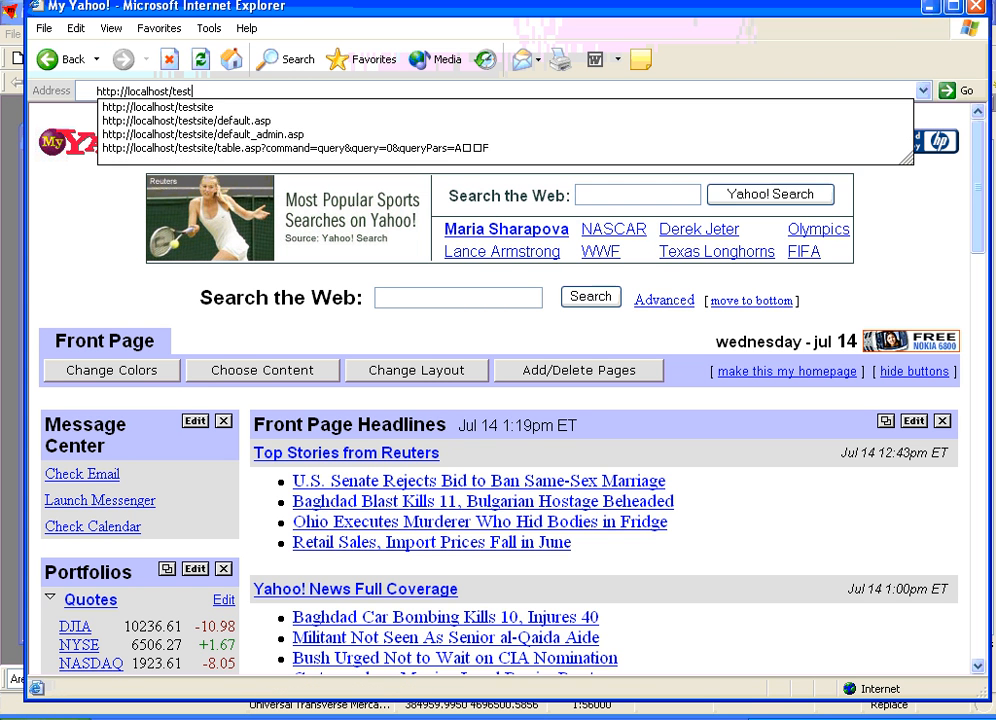
key(Return)
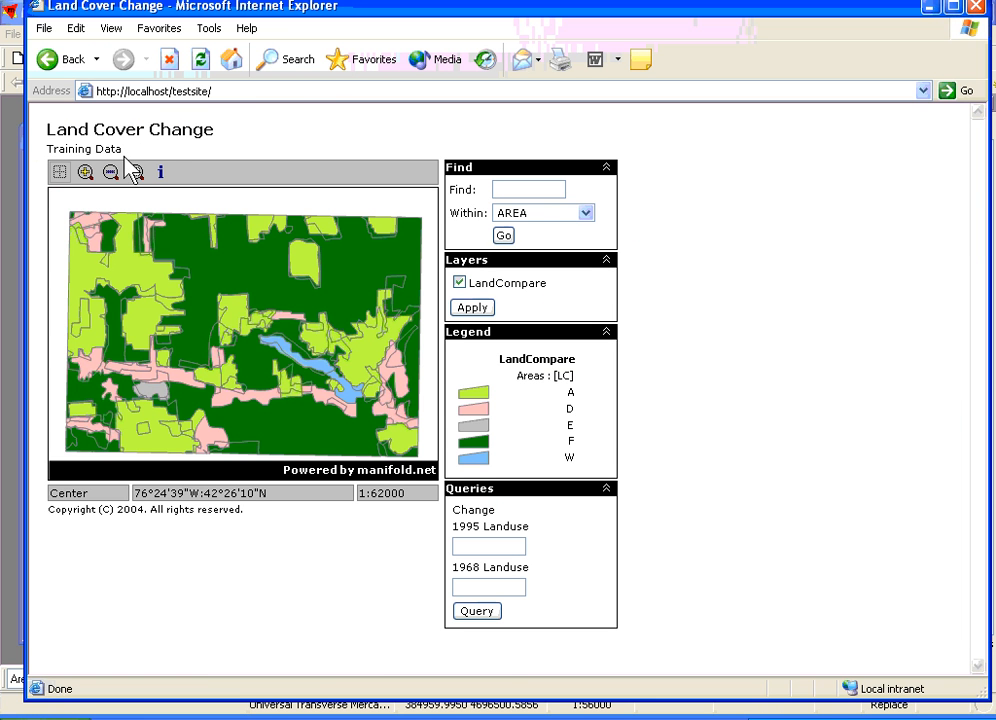
- Test the web map's navigation by zooming in, zooming back out and returning to the full extent
click(86, 174)
click(160, 289)
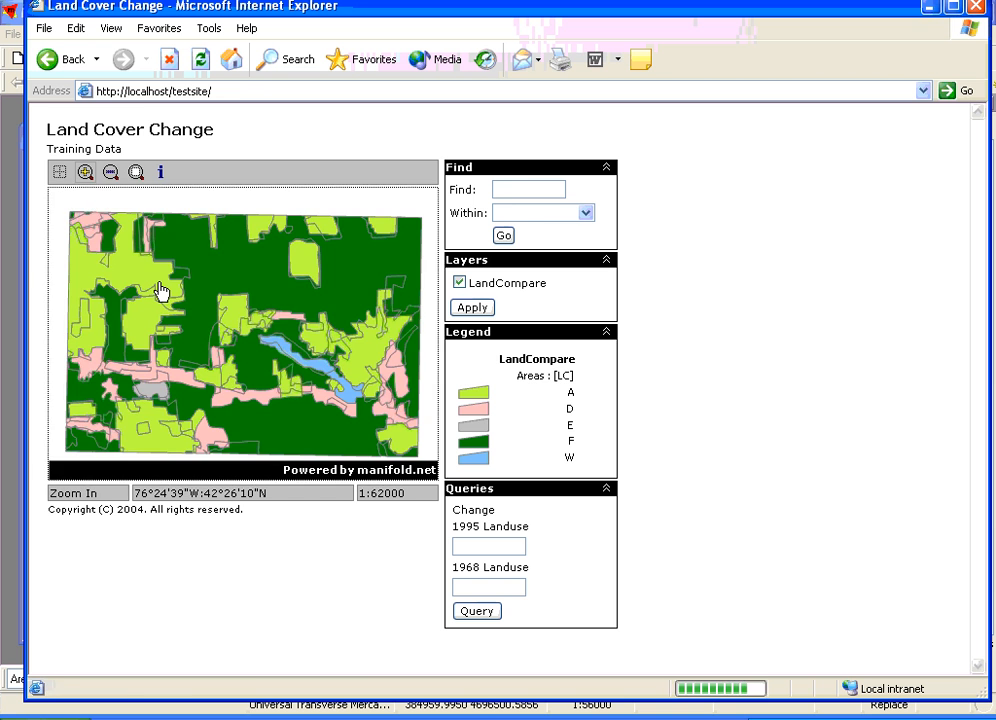
click(210, 323)
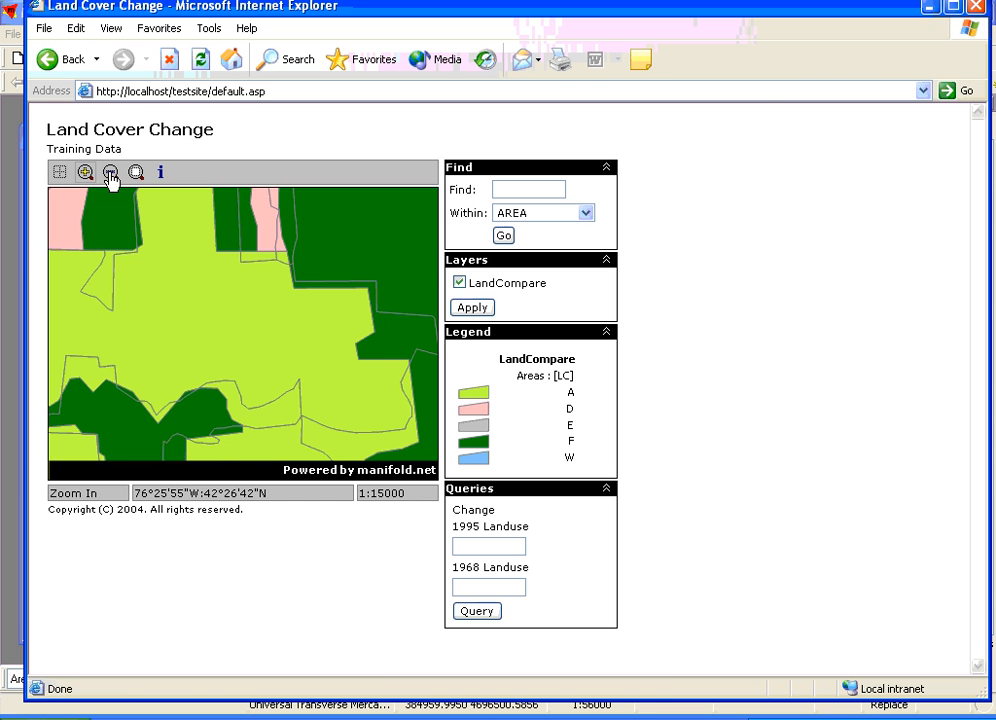
click(110, 172)
click(192, 265)
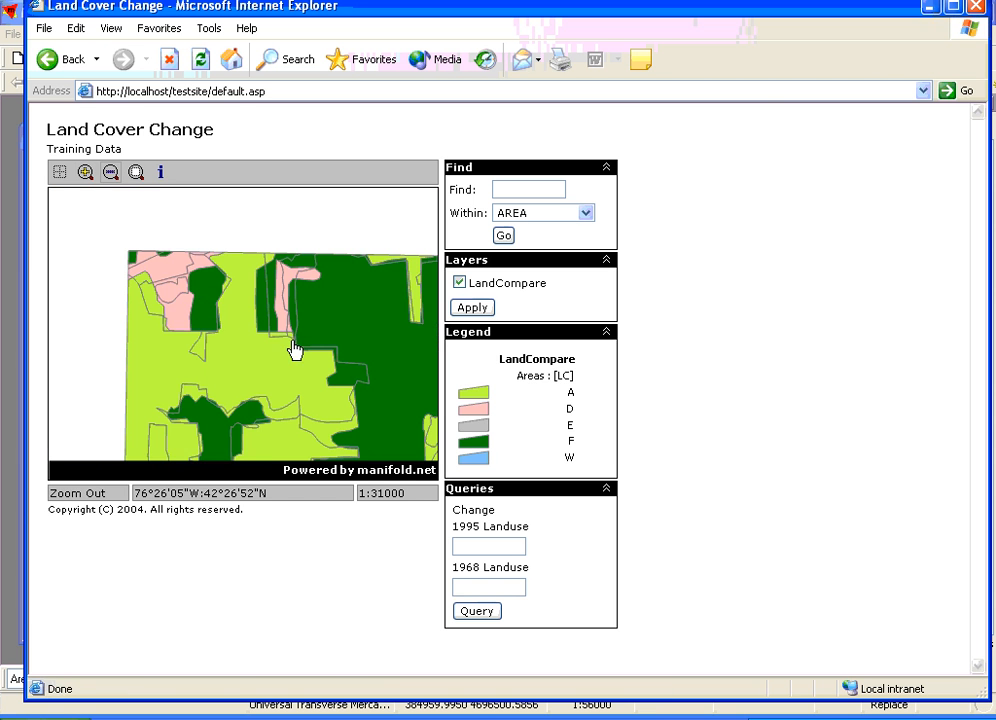
click(294, 350)
click(136, 174)
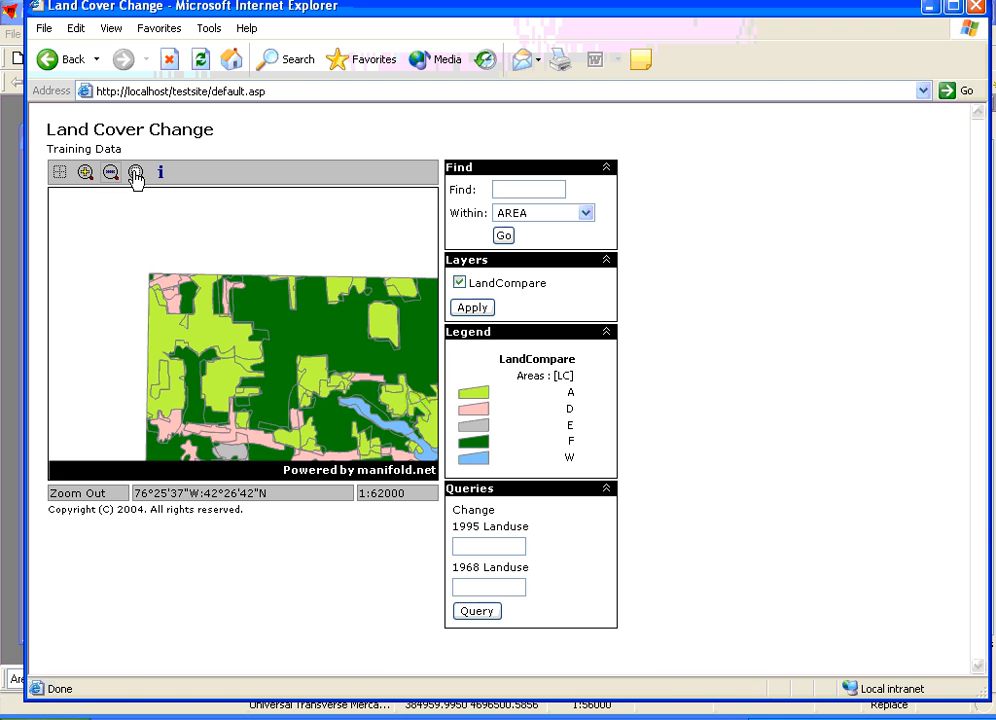
- Display the attribute information of the isolated A area north of the lake on the web map, and close the information window
click(160, 172)
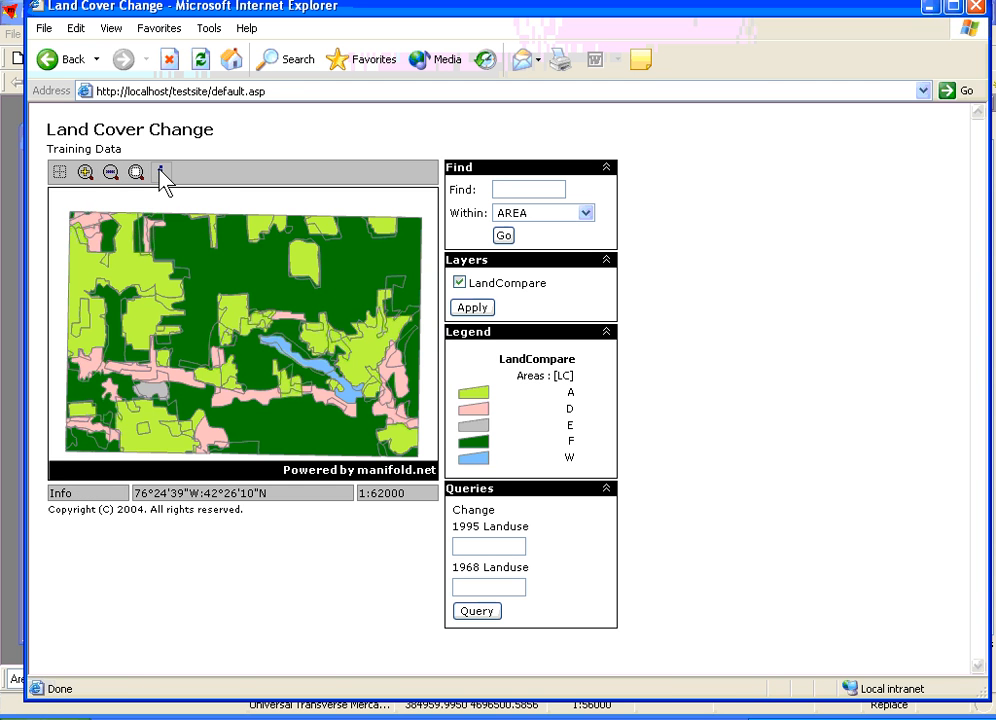
click(306, 267)
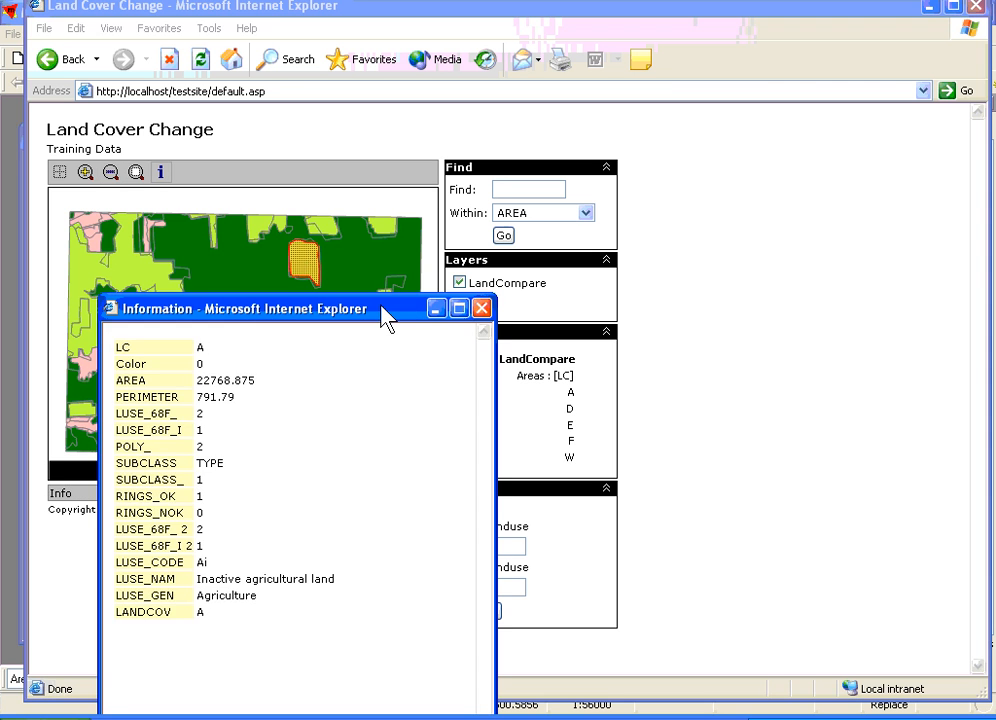
drag(385, 318, 428, 188)
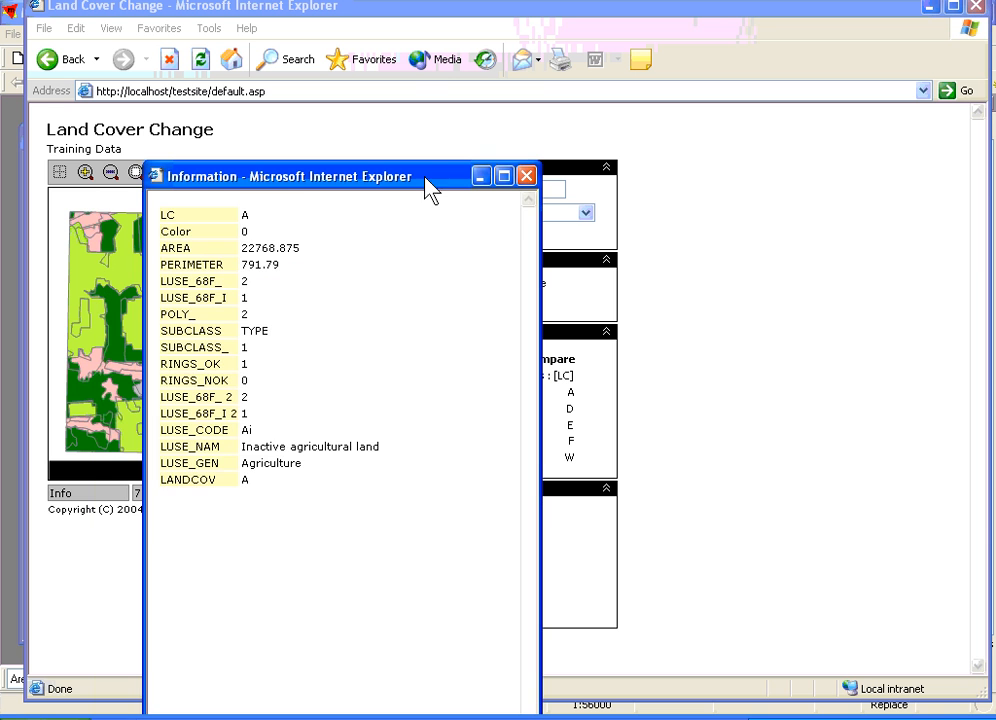
click(529, 179)
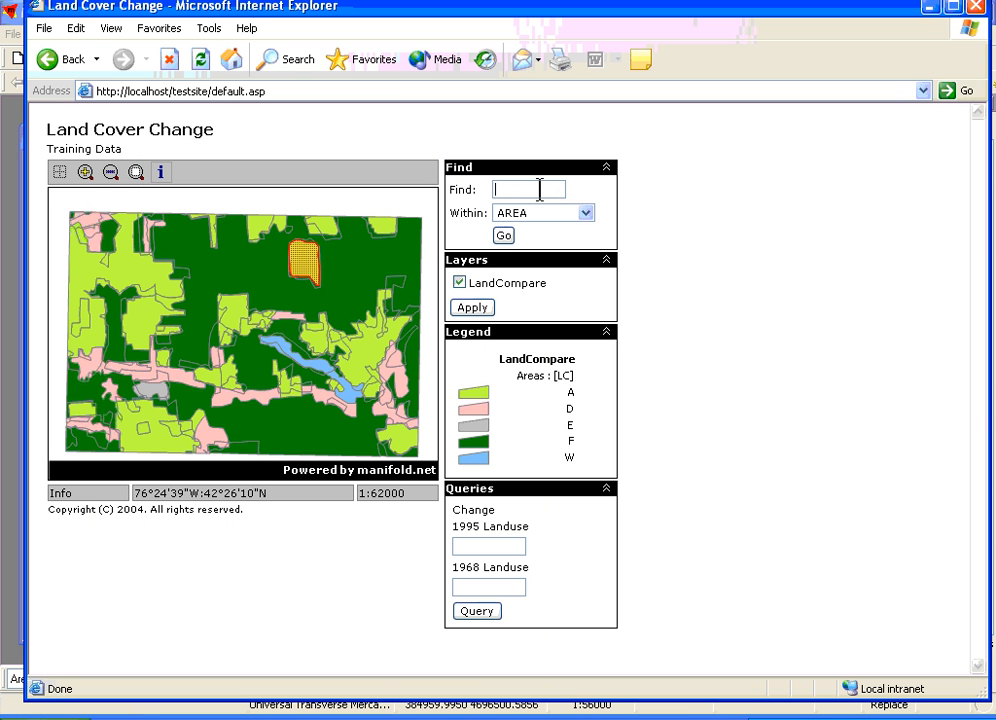
- Find the areas with the value A within the LC field, and close the result list
click(585, 213)
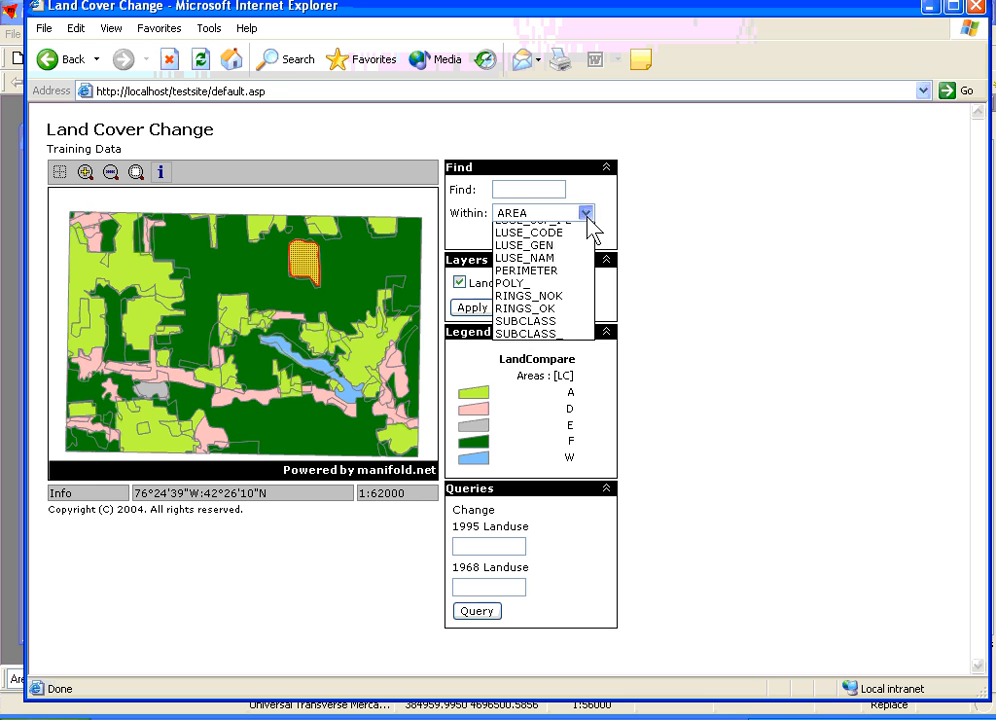
click(560, 267)
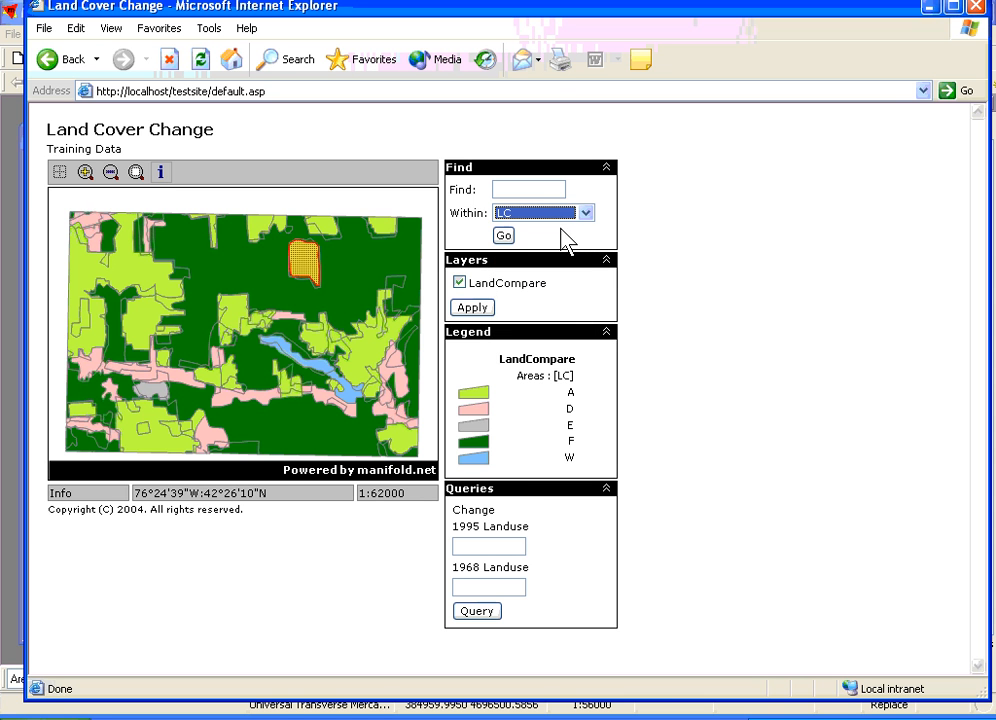
click(546, 189)
text(A)
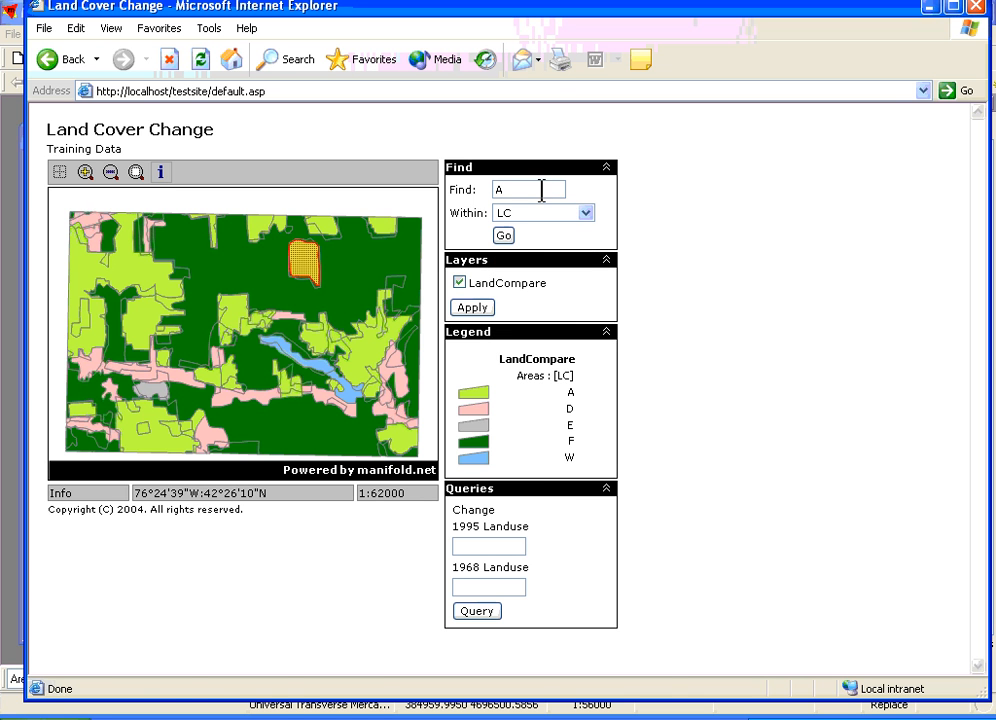
click(506, 236)
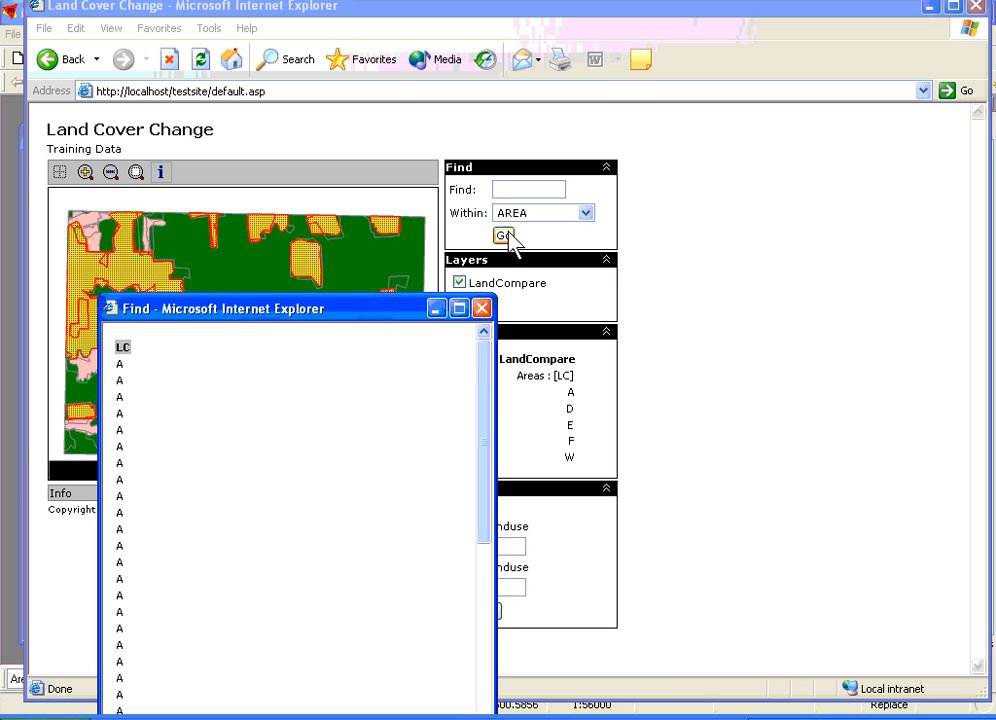
click(482, 309)
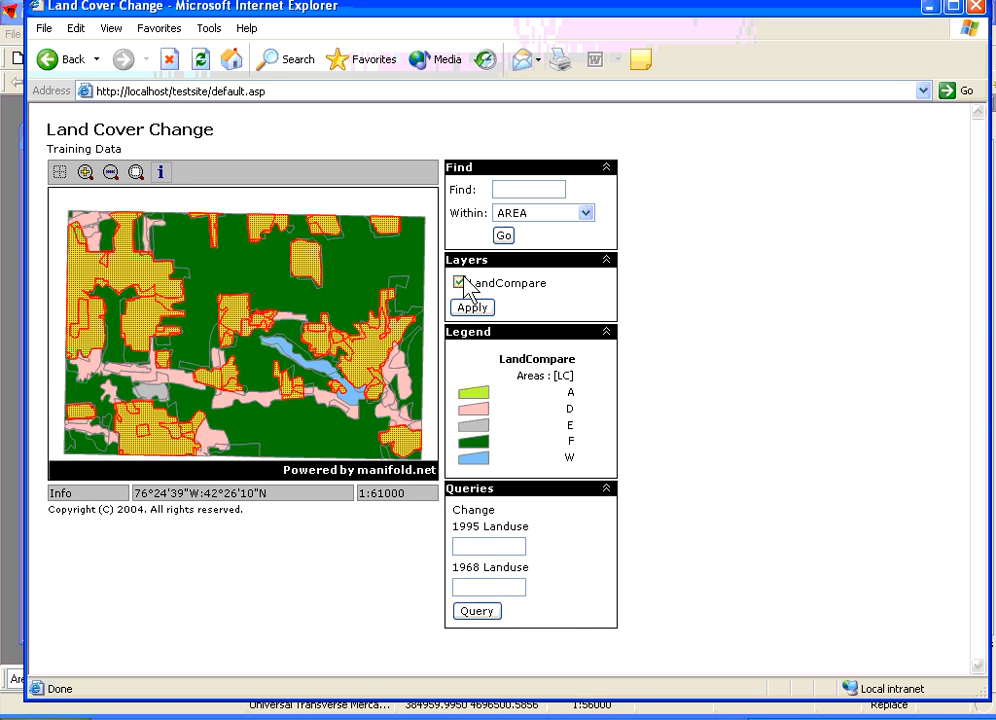
- Turn the LandCompare layer off and back on in the web map, applying each change
click(460, 283)
click(470, 308)
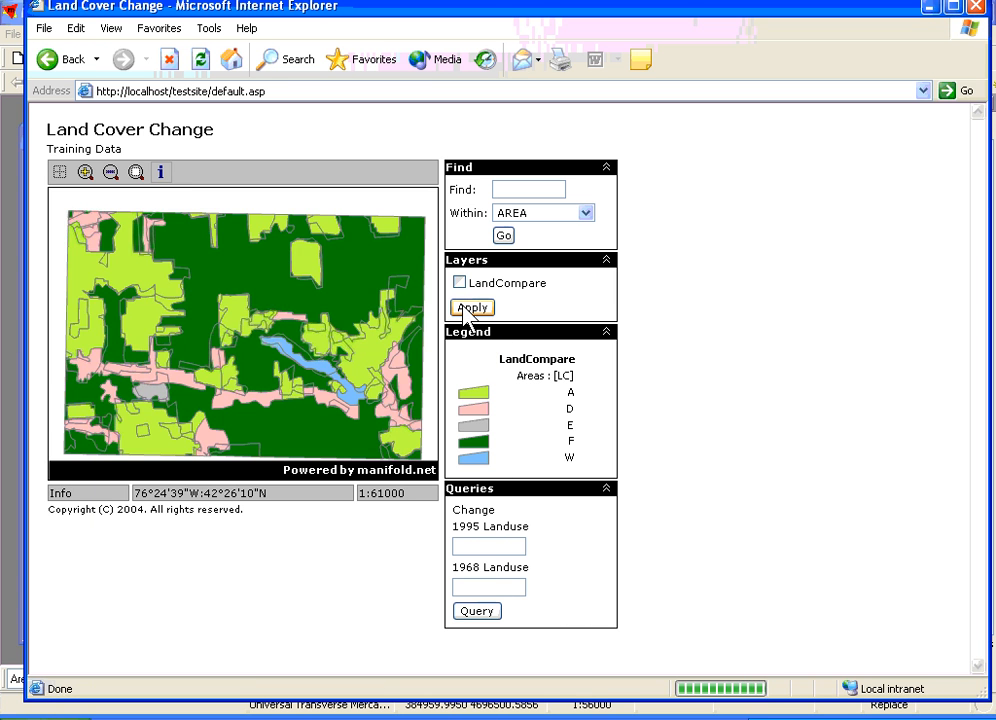
click(459, 283)
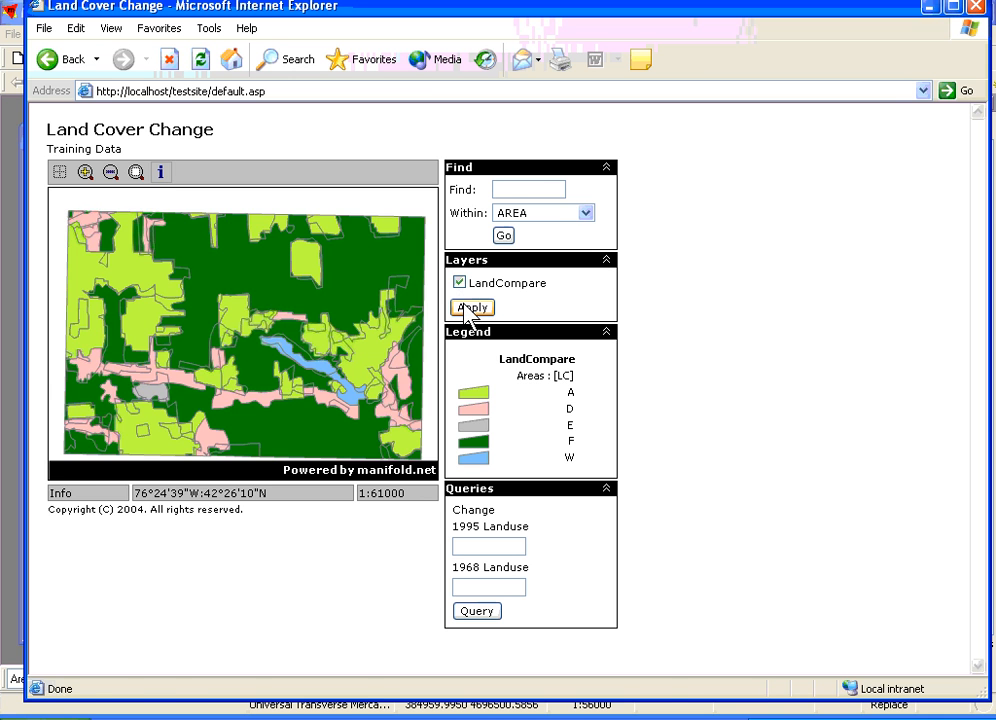
click(470, 309)
click(459, 284)
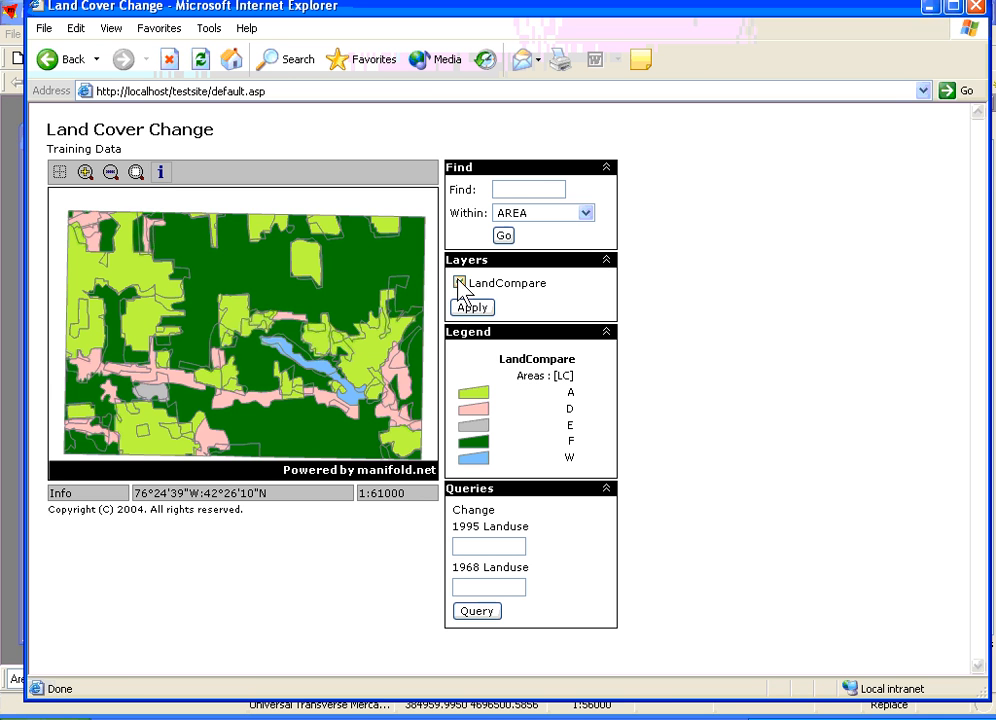
click(458, 282)
- Run the Change query with 1995 Landuse D and 1968 Landuse A, uncover the map to view the selection, and close the result table
text(D)
click(510, 590)
text(A)
key(BackSpace)
text(A)
click(471, 610)
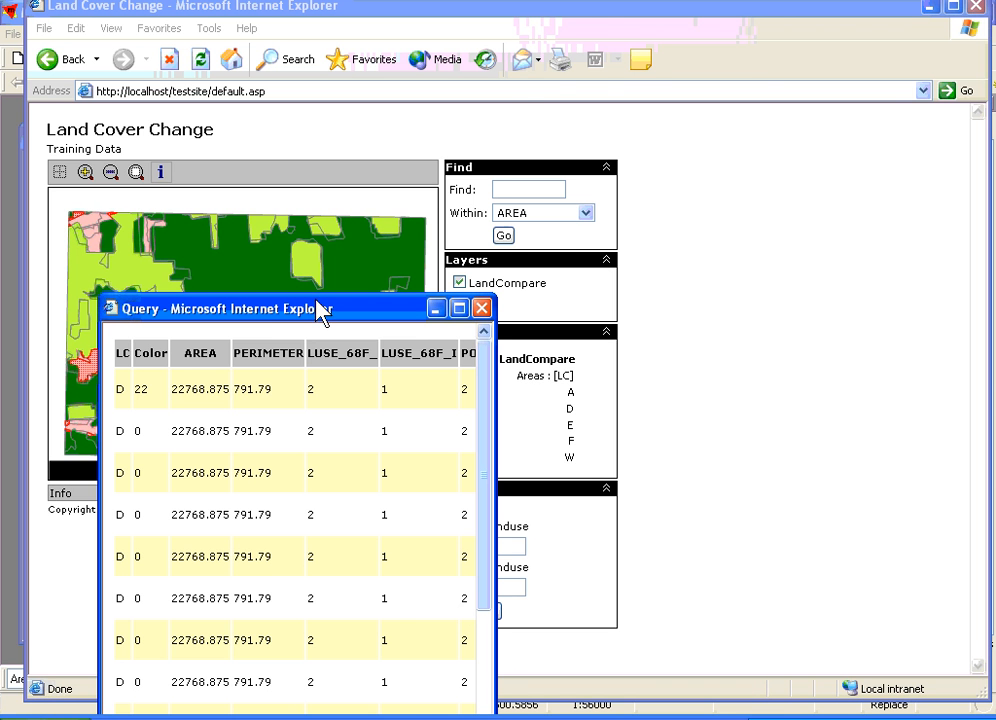
drag(320, 310, 598, 67)
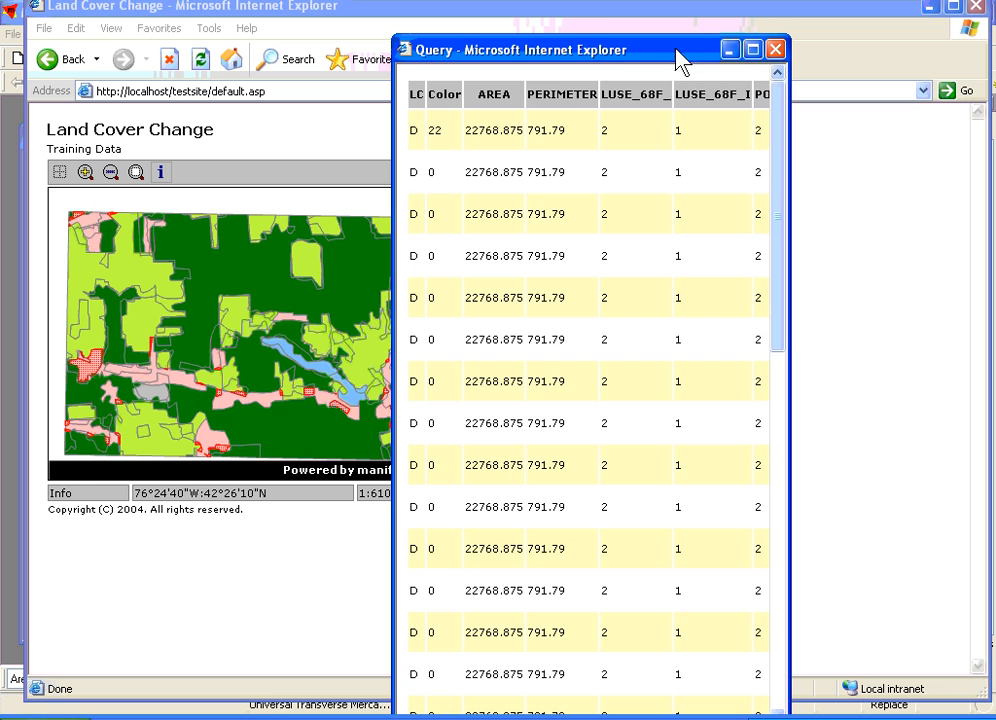
click(775, 50)
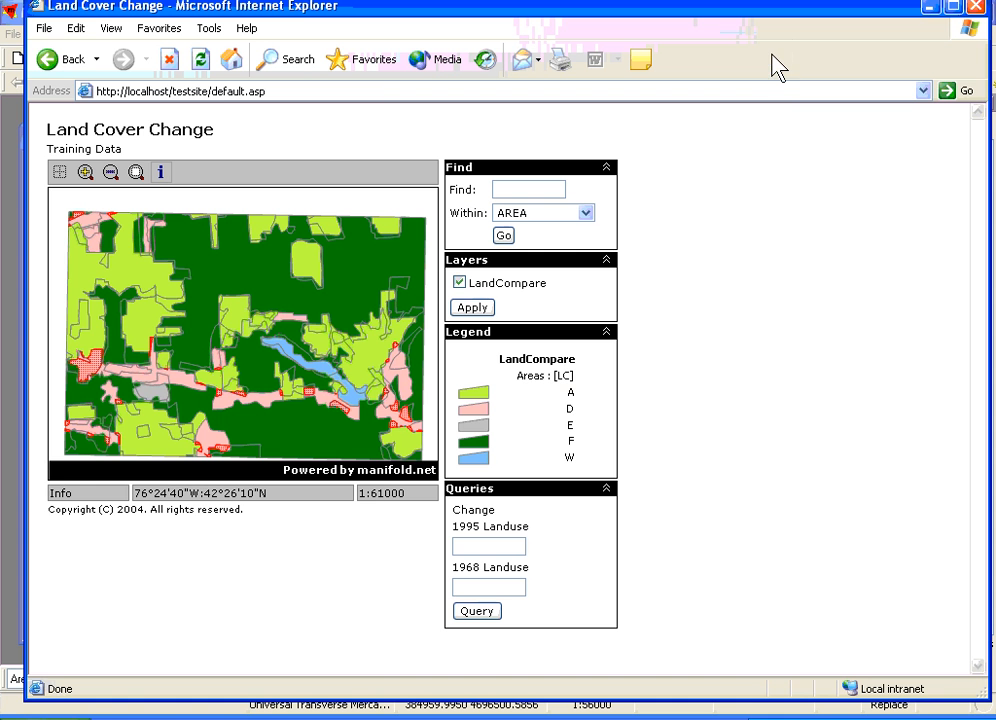
- Run the Change query with 1995 Landuse D and 1968 Landuse F, view the selected areas, and close the result table
click(459, 283)
click(502, 544)
text(D)
text(F)
click(471, 612)
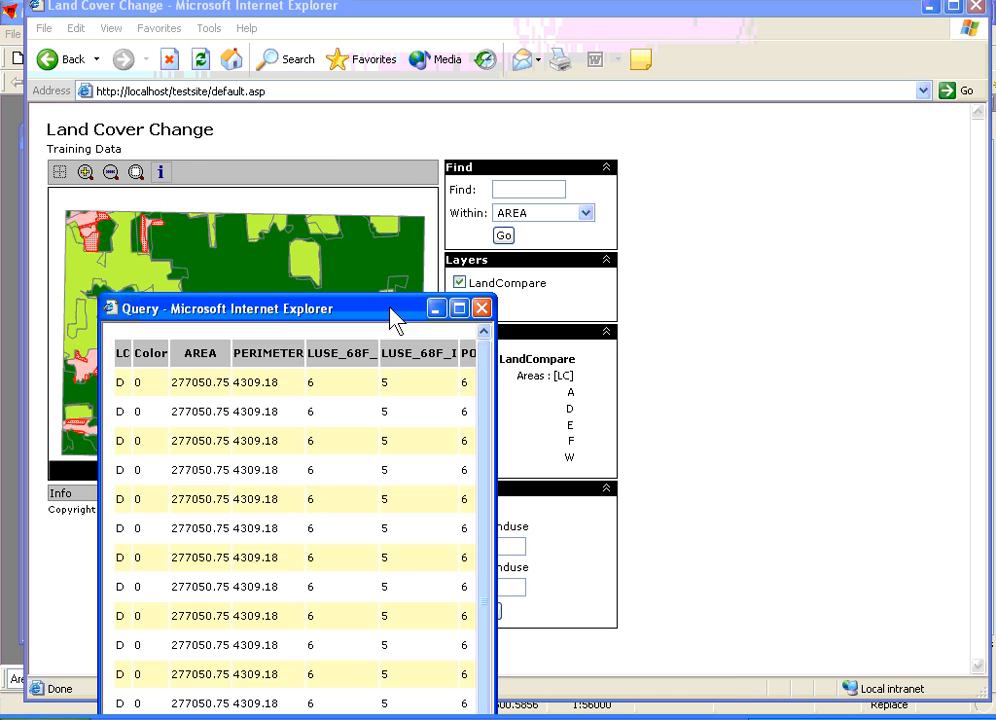
drag(395, 320, 630, 120)
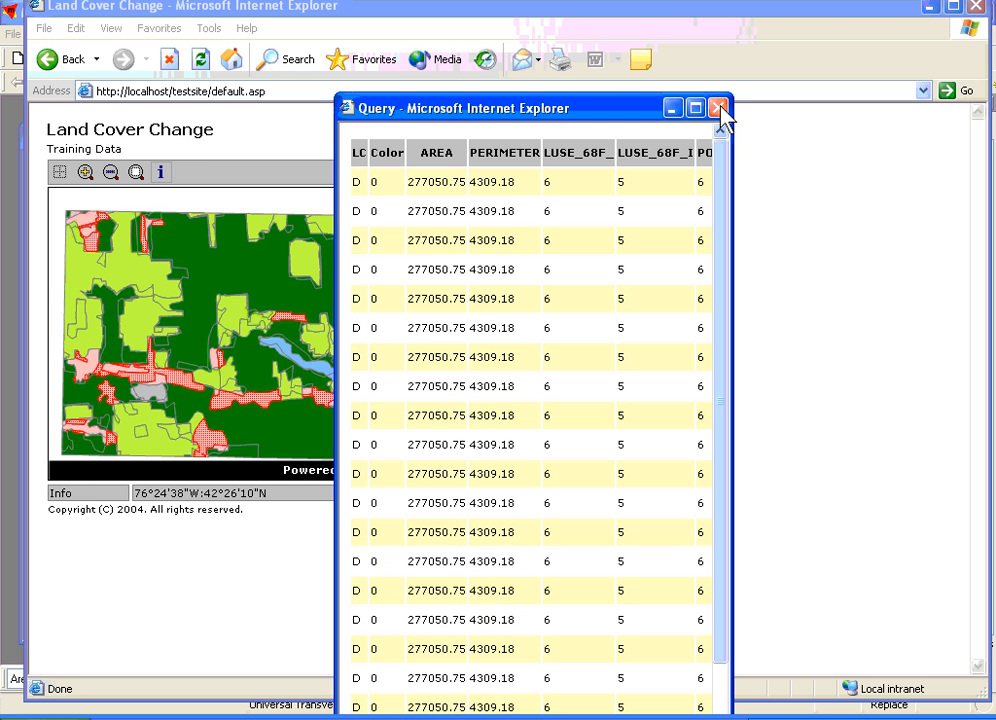
click(719, 109)
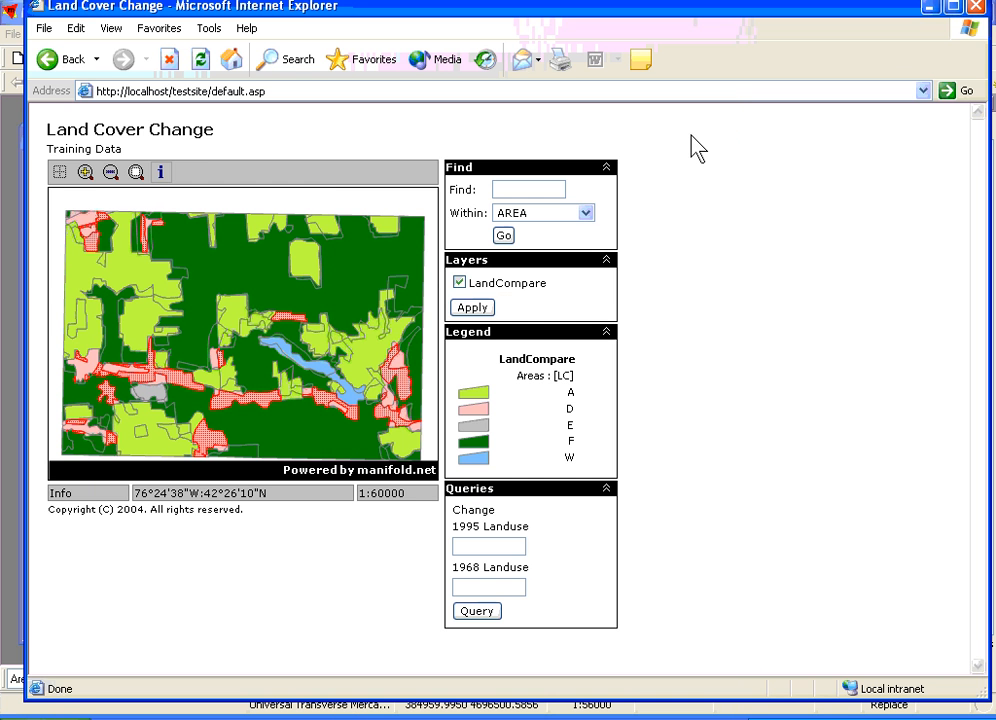
- Run the Change query with D for both 1995 and 1968 Landuse, and close the result table
click(464, 586)
text(DD)
click(472, 614)
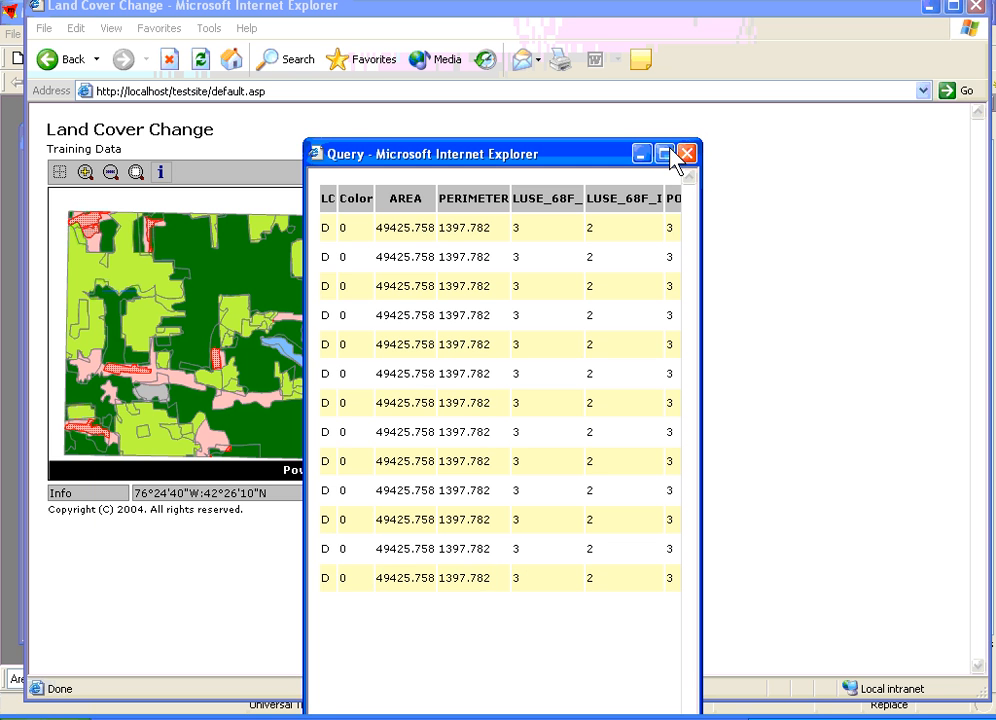
click(688, 154)
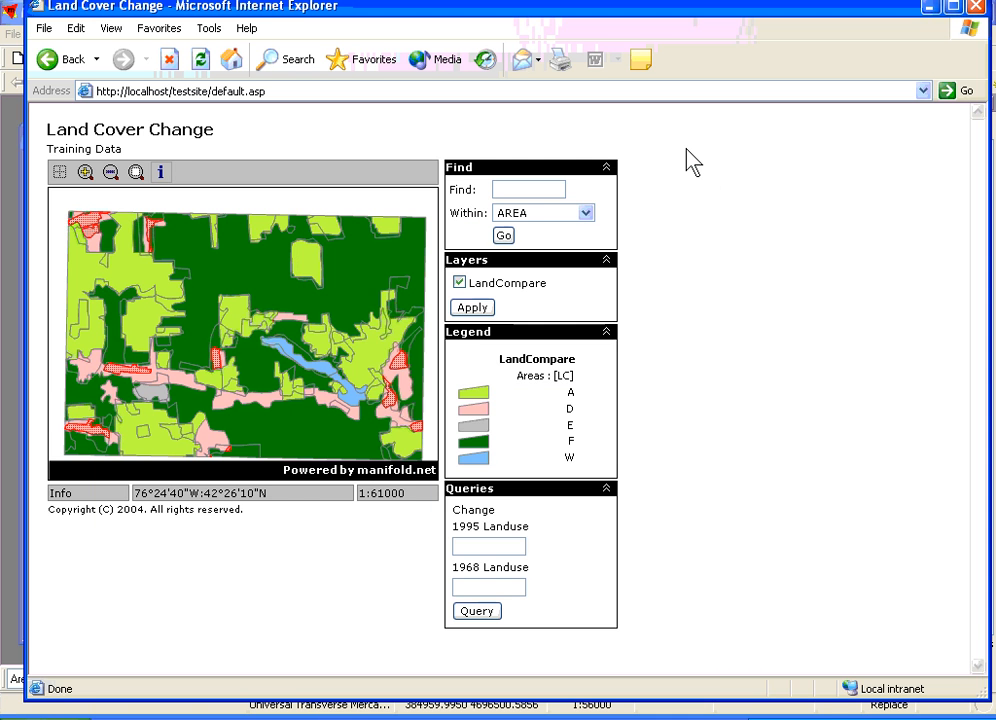